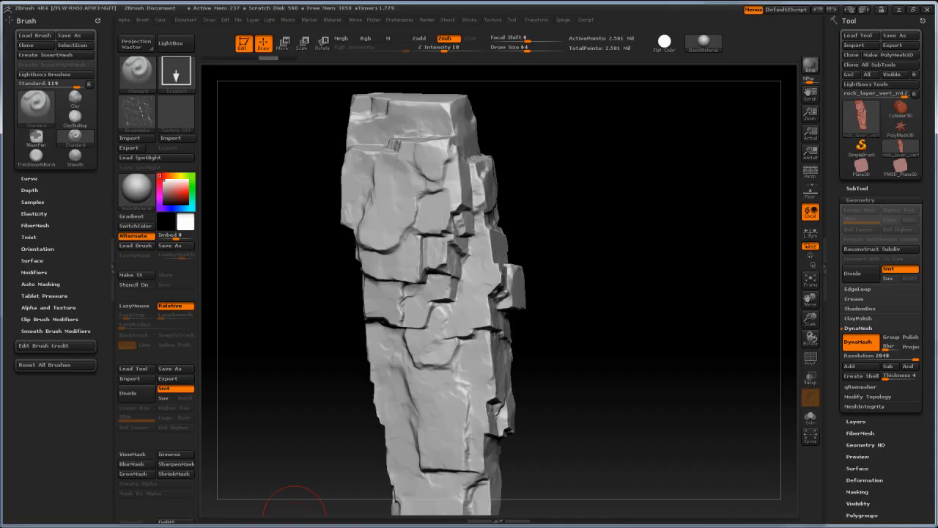
Compare the rock sculpt with the cliff reference photo and stamp the crack alpha across the sculpt's upper half
{"action": "left_click_drag", "start_coordinate": [313, 435], "coordinate": [303, 293]}
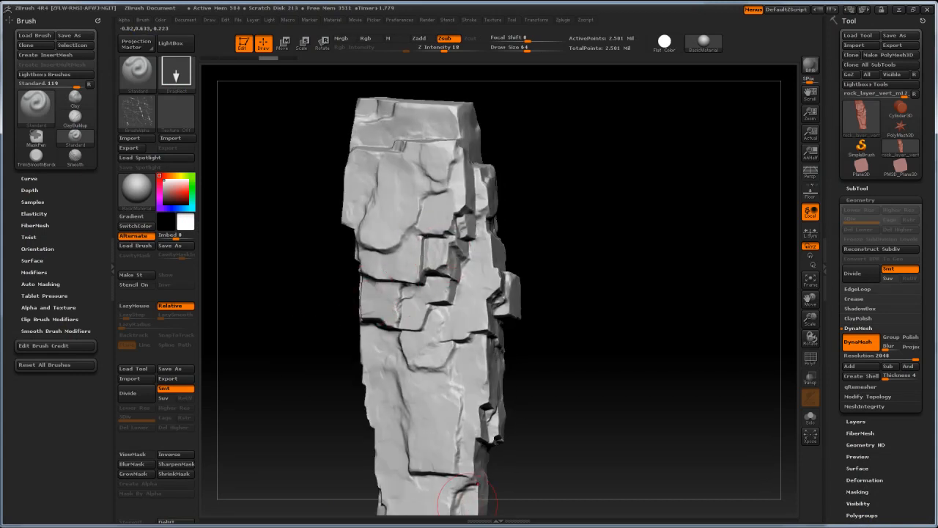
{"action": "key", "text": "alt+Tab"}
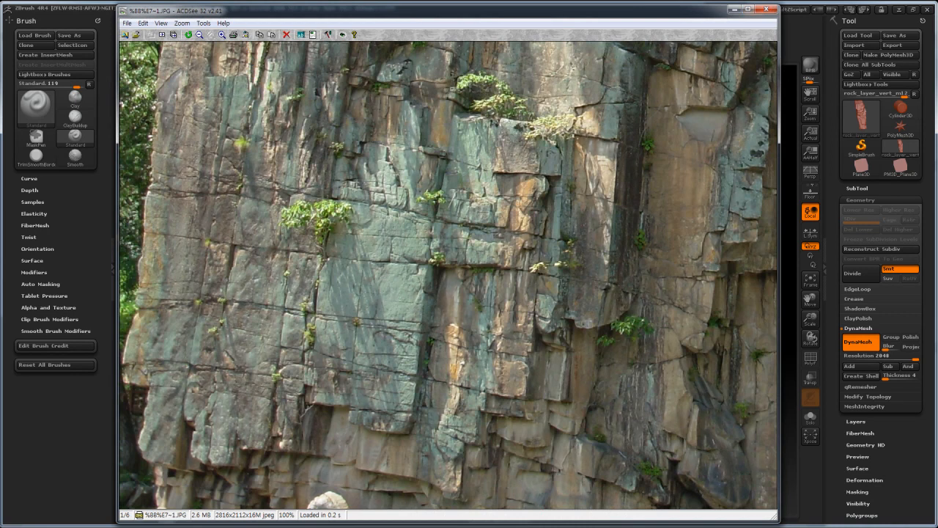
{"action": "key", "text": "alt+Tab"}
{"action": "left_click", "coordinate": [133, 121]}
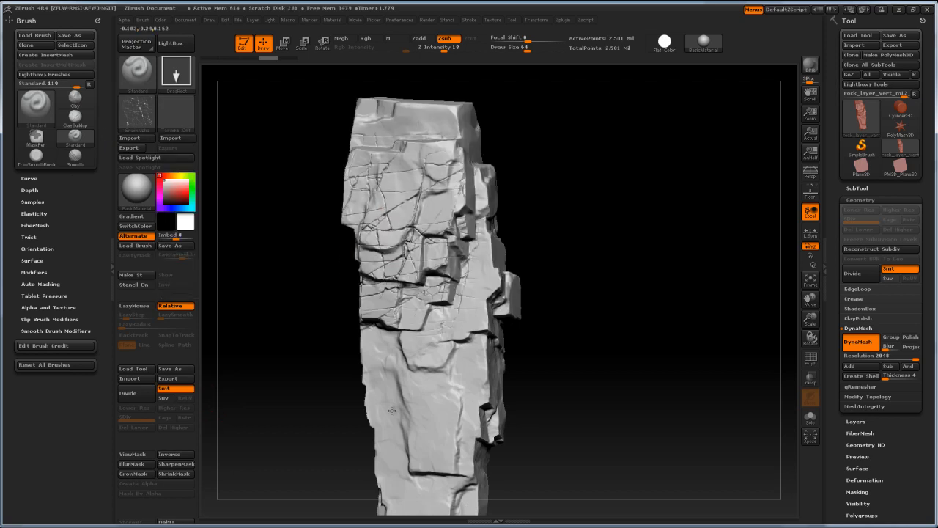
{"action": "left_click_drag", "start_coordinate": [256, 388], "coordinate": [311, 338]}
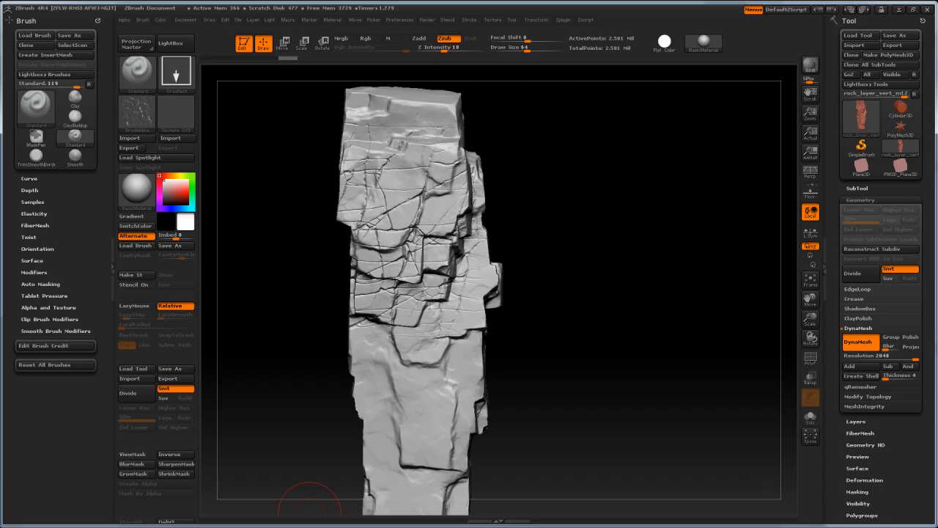
Switch to Photoshop and select the 2668 by 2668 pixel square between the guides on the cracked rock photo
{"action": "key", "text": "alt+Tab"}
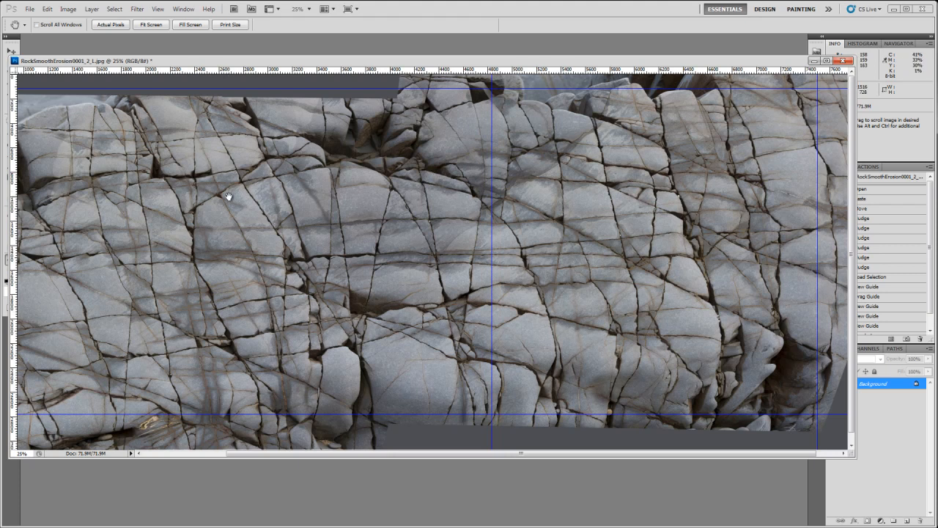
{"action": "key", "text": "z"}
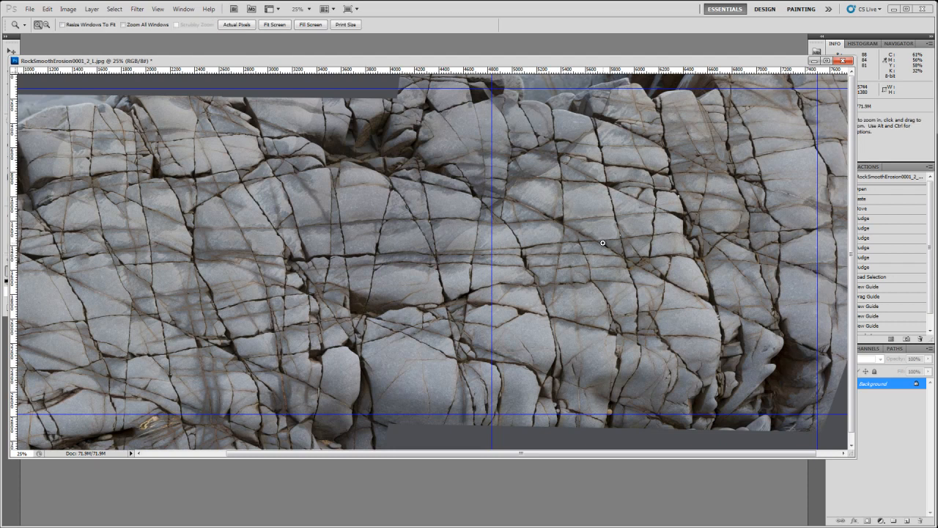
{"action": "left_click", "coordinate": [605, 244]}
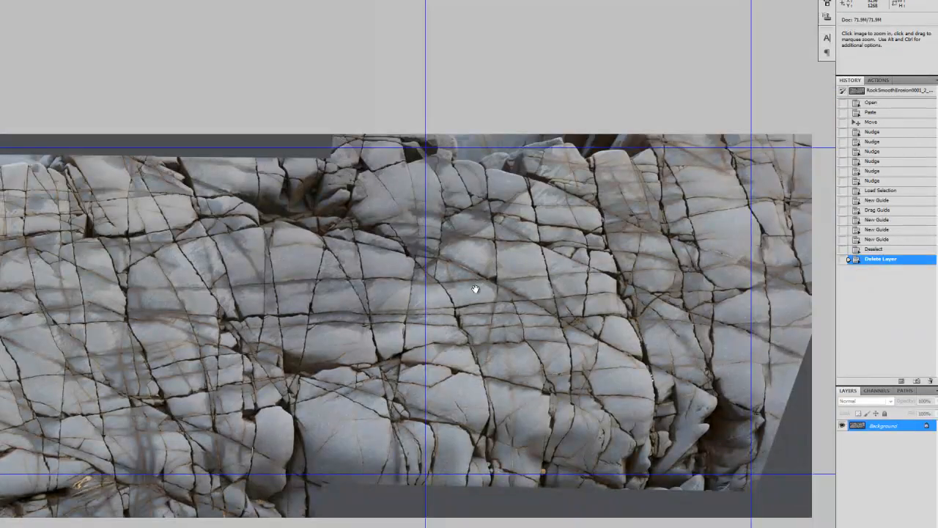
{"action": "left_click_drag", "start_coordinate": [475, 288], "coordinate": [447, 274]}
{"action": "key", "text": "f"}
{"action": "key", "text": "f"}
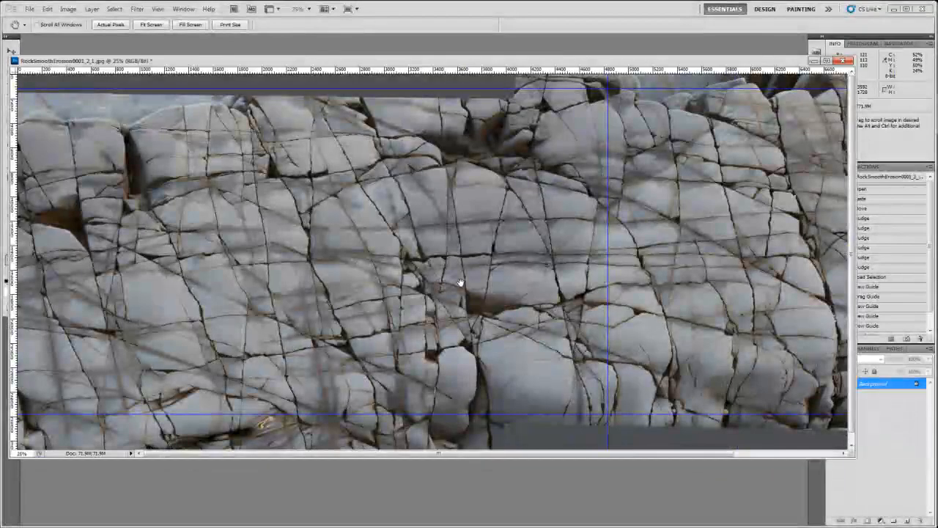
{"action": "left_click_drag", "start_coordinate": [546, 236], "coordinate": [376, 267]}
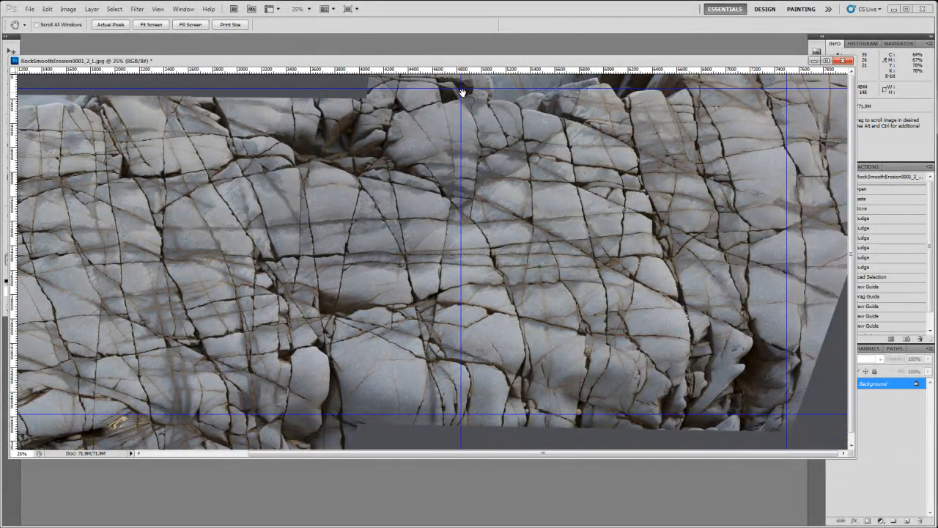
{"action": "key", "text": "m"}
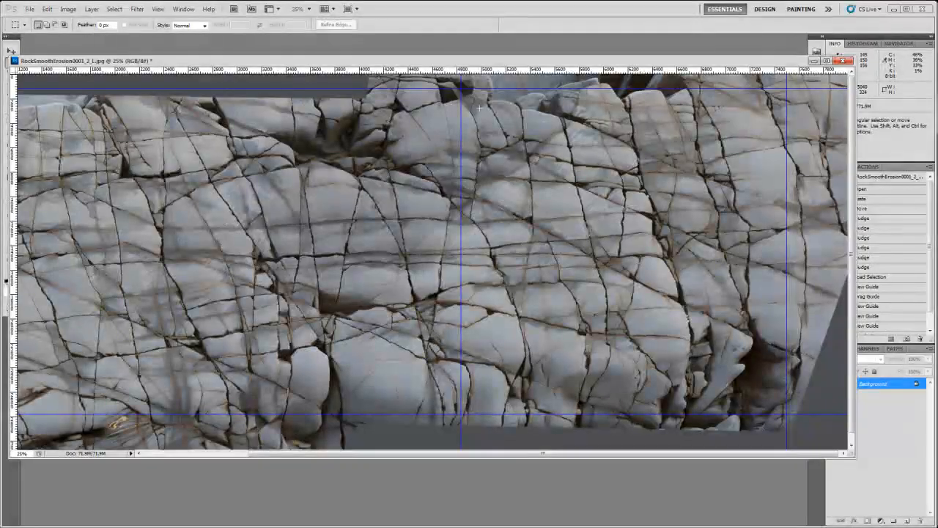
{"action": "left_click_drag", "start_coordinate": [462, 90], "coordinate": [540, 178]}
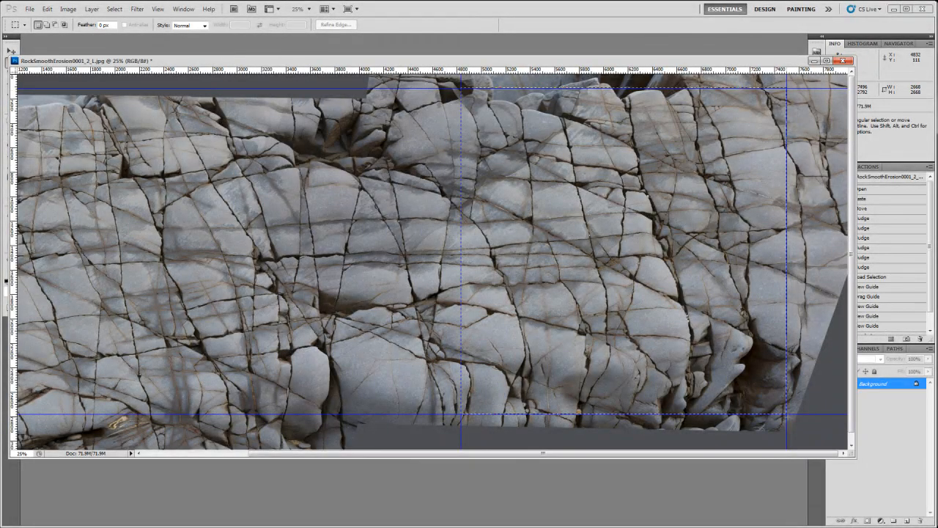
{"action": "left_click_drag", "start_coordinate": [784, 415], "coordinate": [786, 415]}
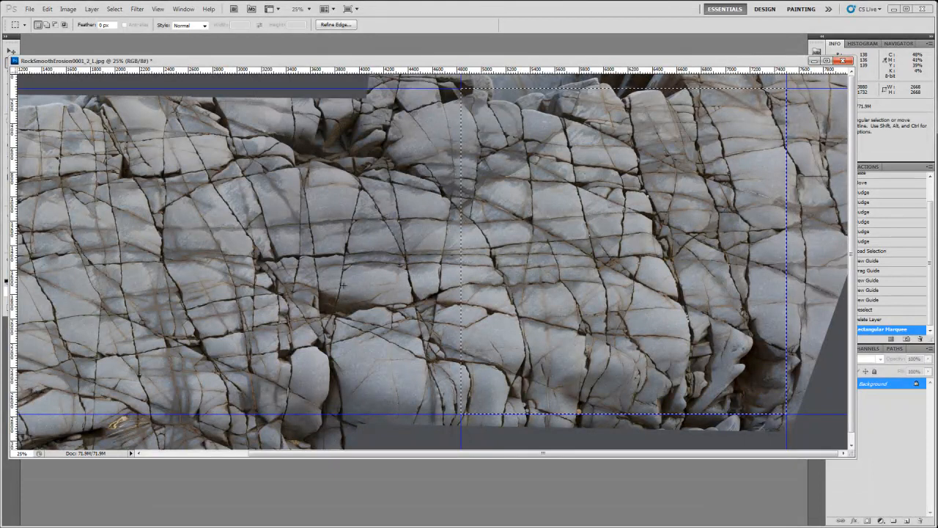
Clone clean cracked rock over the dark hollow in the selection's lower right and the gaps along its upper edge
{"action": "key", "text": "s"}
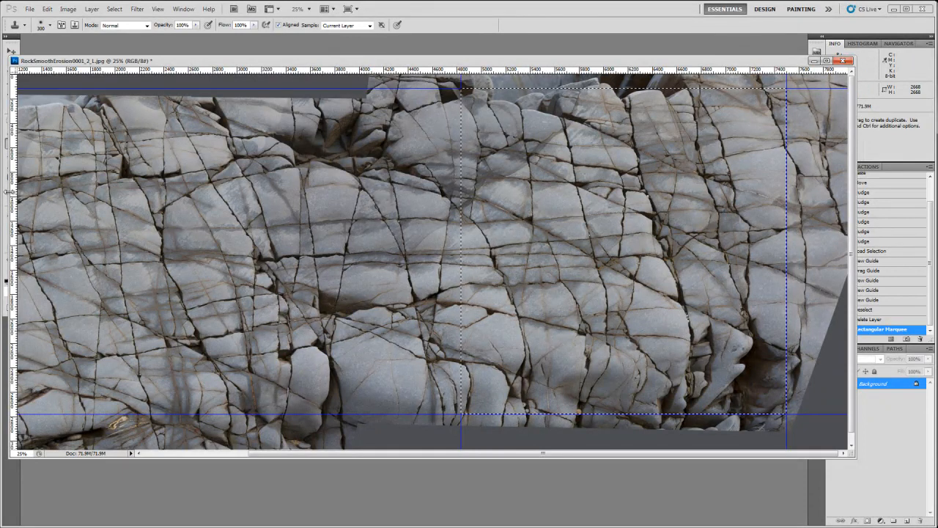
{"action": "left_click_drag", "start_coordinate": [9, 198], "coordinate": [30, 195]}
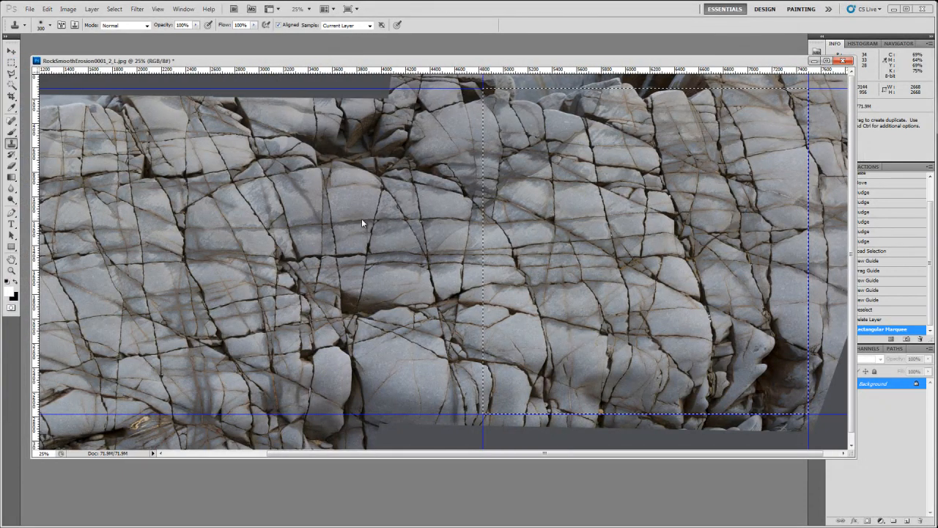
{"action": "left_click", "coordinate": [333, 222], "text": "alt"}
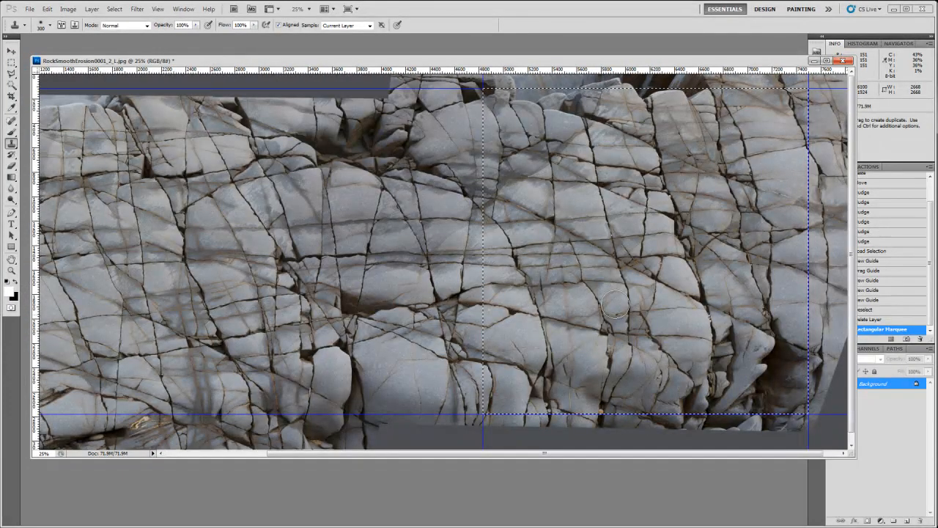
{"action": "mouse_move", "coordinate": [762, 345]}
{"action": "left_mouse_down"}
{"action": "mouse_move", "coordinate": [784, 345]}
{"action": "mouse_move", "coordinate": [753, 377]}
{"action": "mouse_move", "coordinate": [732, 374]}
{"action": "mouse_move", "coordinate": [724, 389]}
{"action": "mouse_move", "coordinate": [787, 401]}
{"action": "mouse_move", "coordinate": [719, 408]}
{"action": "left_mouse_up"}
{"action": "left_click", "coordinate": [689, 403]}
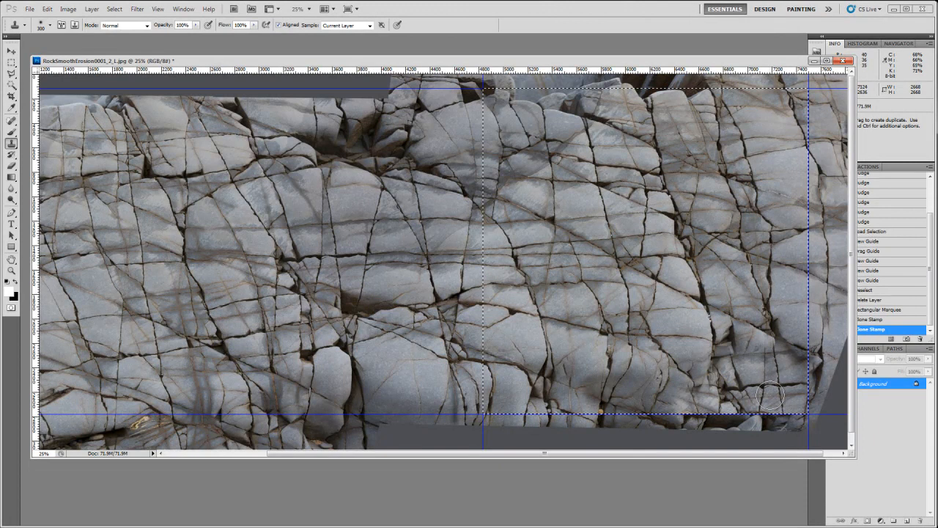
{"action": "left_click", "coordinate": [788, 362]}
{"action": "mouse_move", "coordinate": [739, 363]}
{"action": "left_mouse_down"}
{"action": "mouse_move", "coordinate": [712, 308]}
{"action": "mouse_move", "coordinate": [719, 319]}
{"action": "left_mouse_up"}
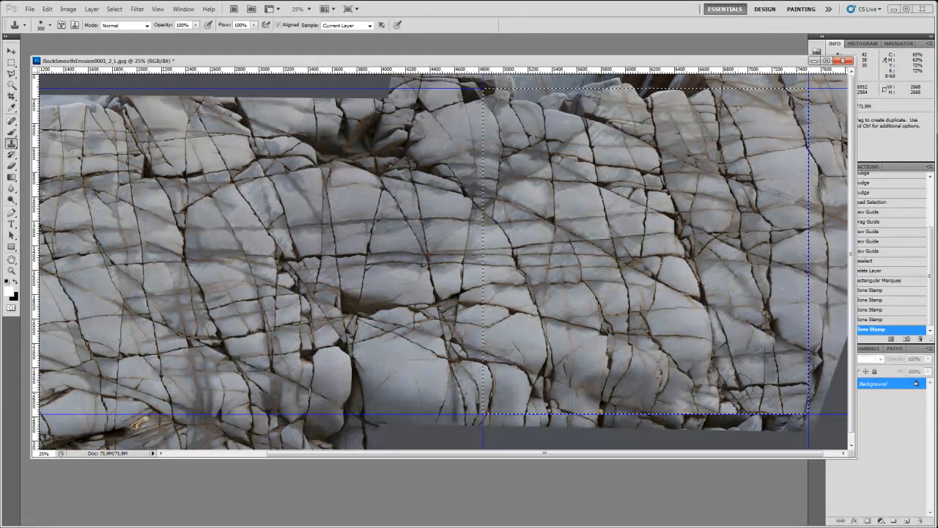
{"action": "left_click_drag", "start_coordinate": [623, 376], "coordinate": [620, 369]}
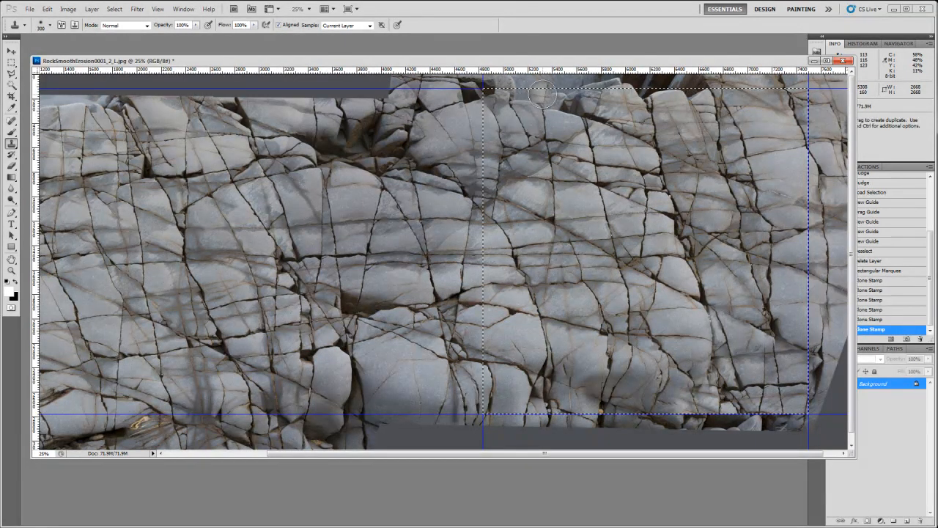
{"action": "mouse_move", "coordinate": [544, 94]}
{"action": "left_mouse_down"}
{"action": "mouse_move", "coordinate": [582, 101]}
{"action": "mouse_move", "coordinate": [623, 87]}
{"action": "mouse_move", "coordinate": [701, 84]}
{"action": "left_mouse_up"}
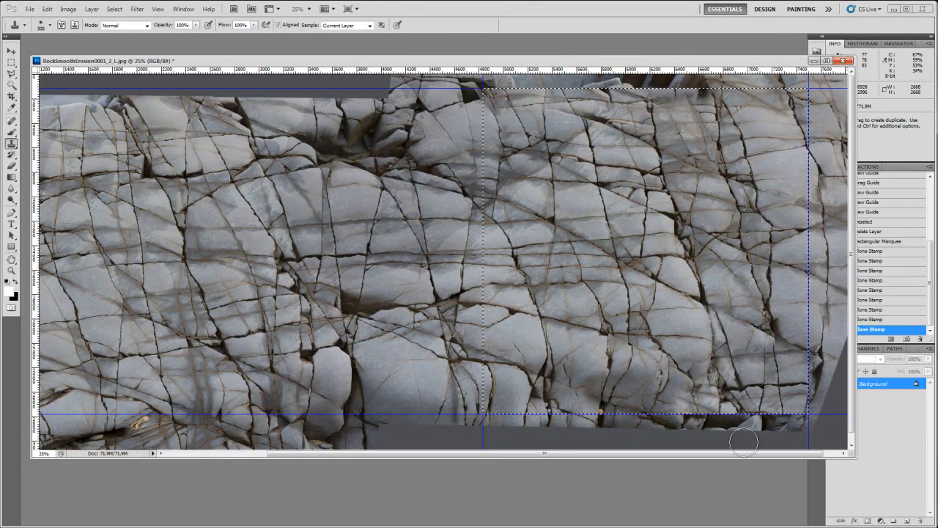
Paste the selected rock area into a new 2668 by 2668 pixel document and merge it into the background
{"action": "key", "text": "ctrl+n"}
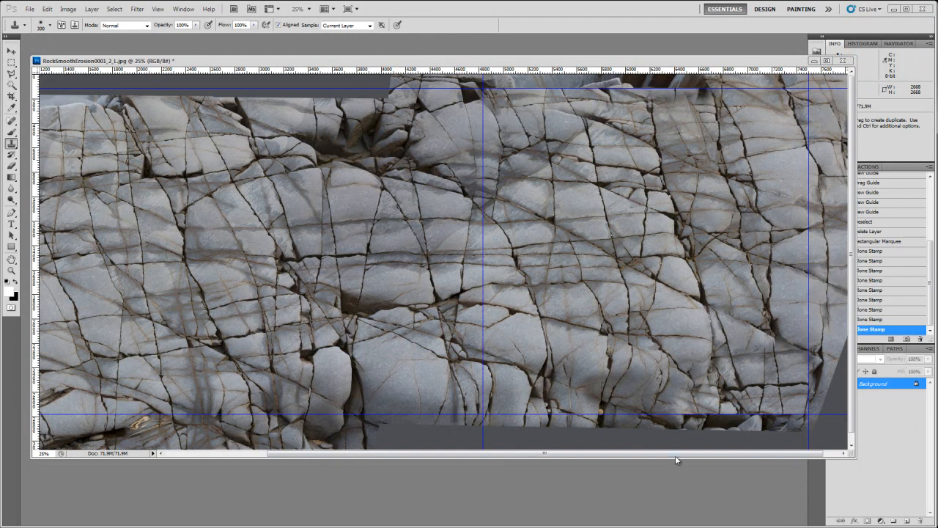
{"action": "left_click", "coordinate": [489, 61]}
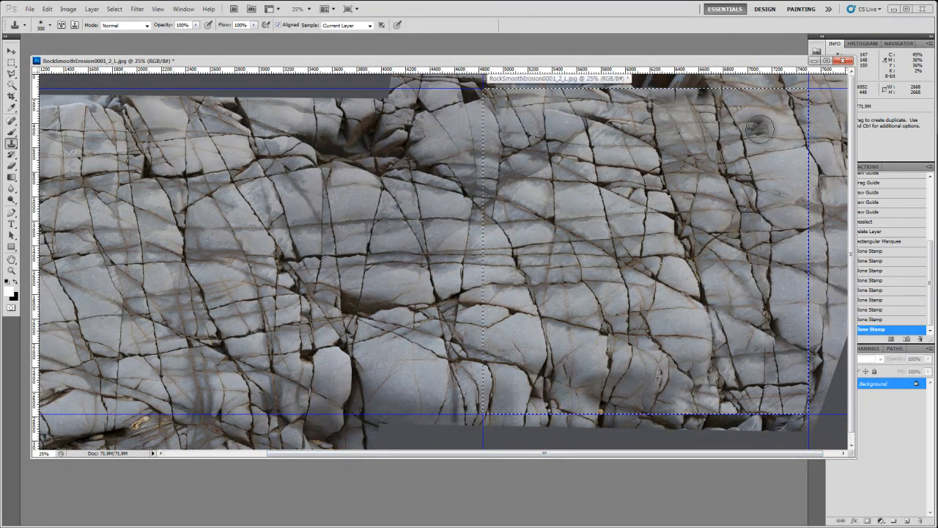
{"action": "left_click", "coordinate": [815, 61]}
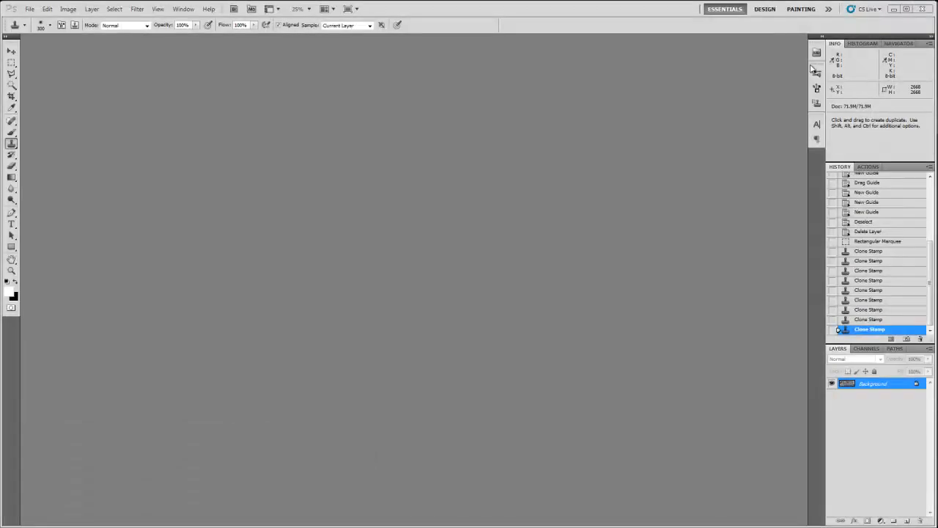
{"action": "key", "text": "ctrl+n"}
{"action": "key", "text": "Return"}
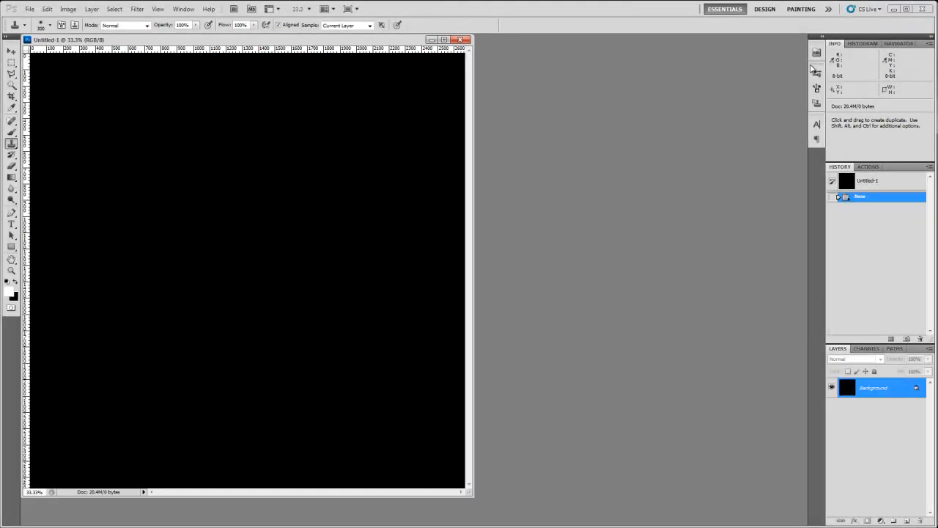
{"action": "key", "text": "ctrl+v"}
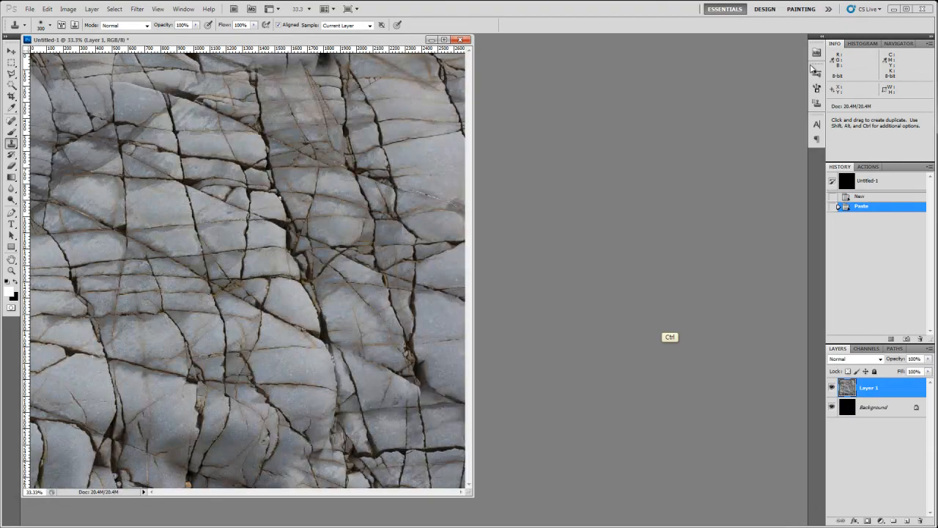
{"action": "key", "text": "ctrl+e"}
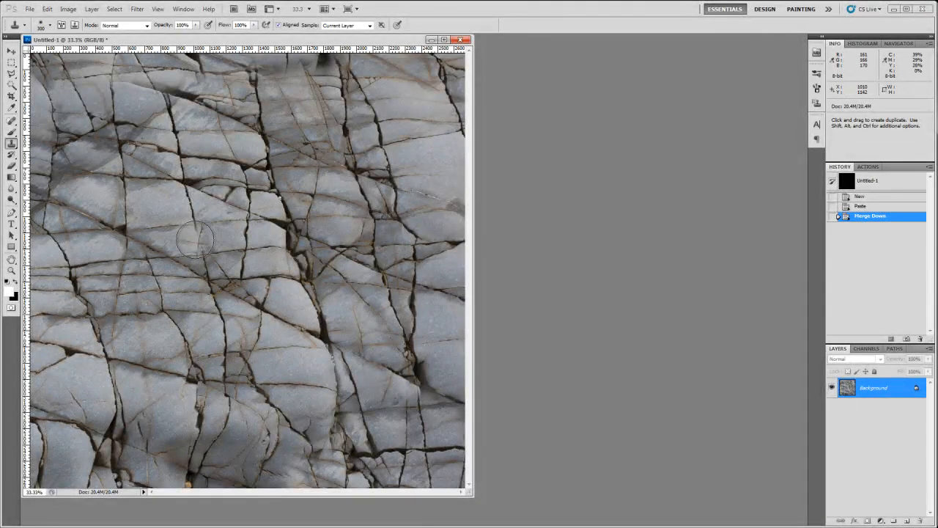
Resize the rock image to 2048 by 2048 pixels
{"action": "key", "text": "ctrl+alt+i"}
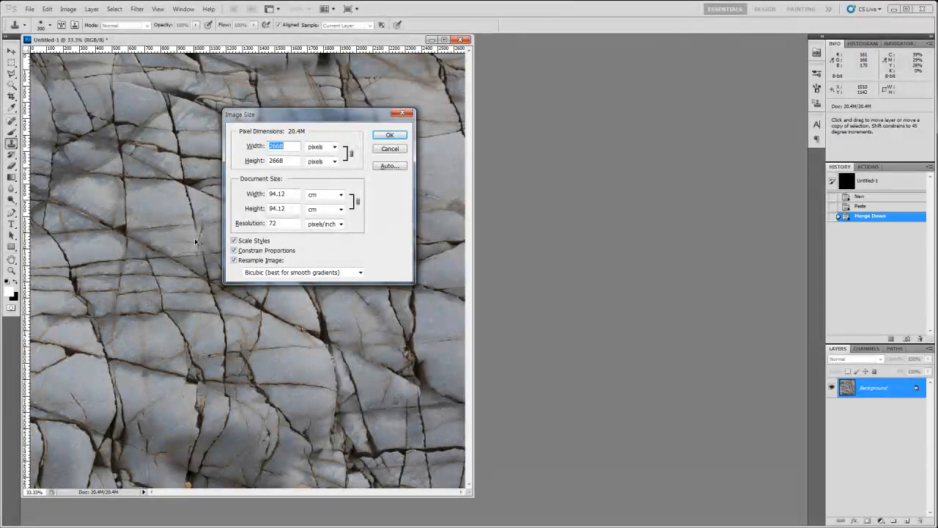
{"action": "type", "text": "2048"}
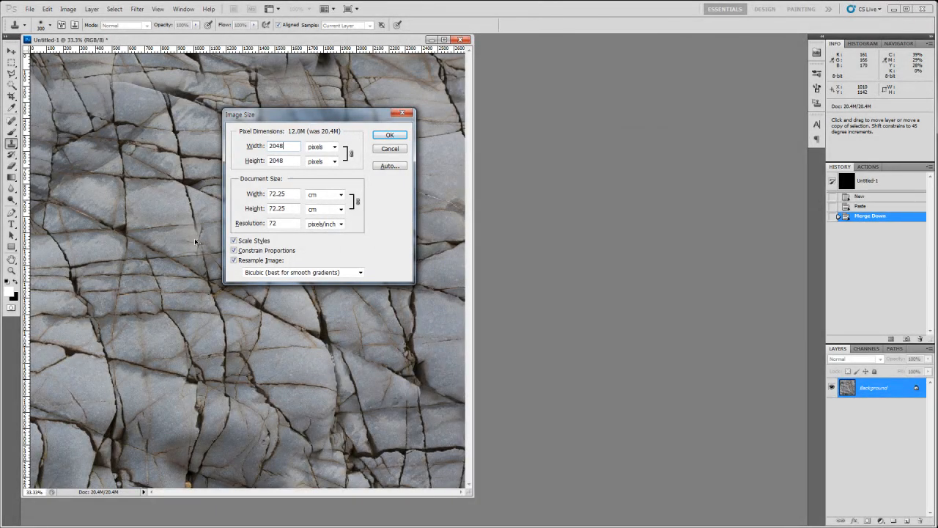
{"action": "key", "text": "Return"}
Enlarge the document window to inspect the rock texture at 50% and desaturate the image
{"action": "key", "text": "z"}
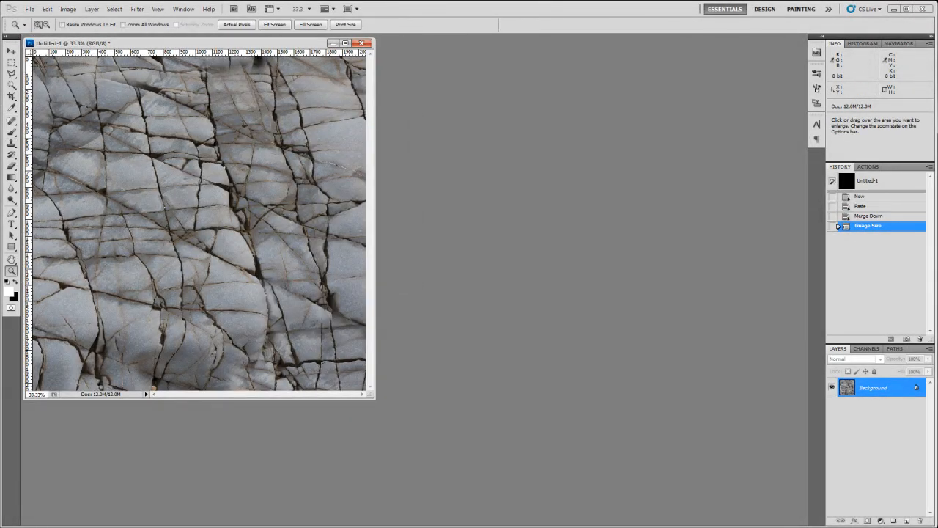
{"action": "left_click", "coordinate": [143, 257]}
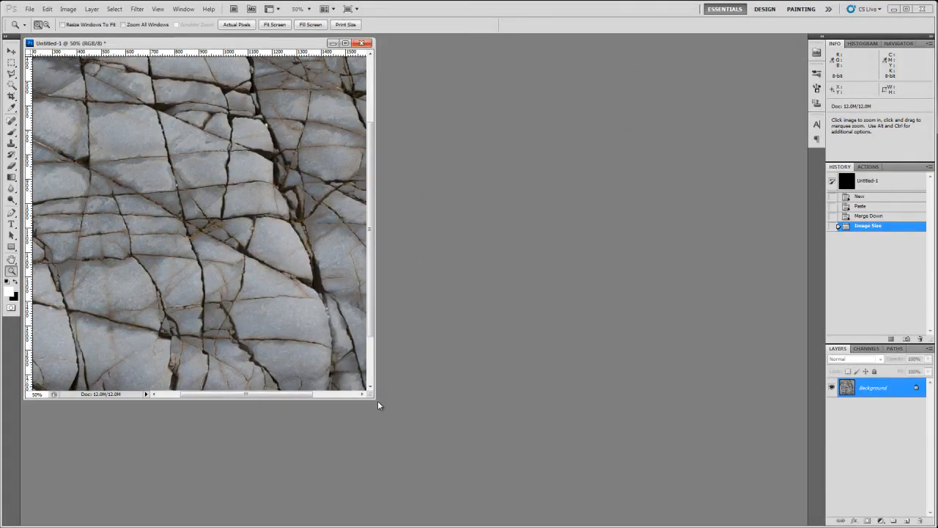
{"action": "left_click_drag", "start_coordinate": [374, 398], "coordinate": [514, 481]}
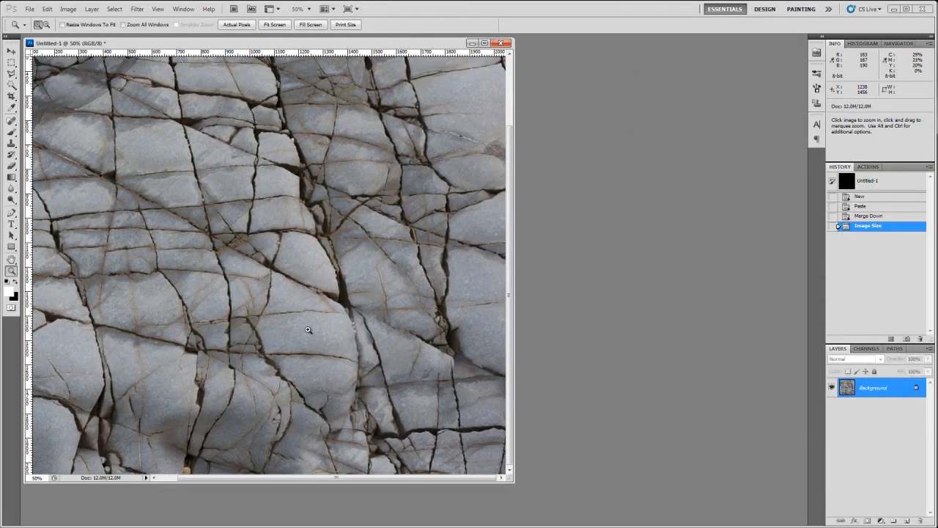
{"action": "left_click", "coordinate": [67, 8]}
{"action": "mouse_move", "coordinate": [146, 33]}
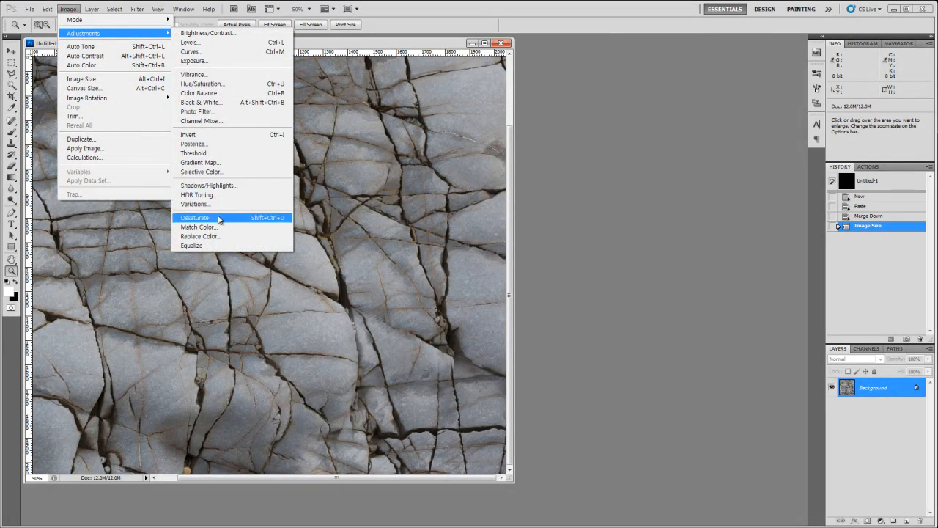
{"action": "left_click", "coordinate": [260, 217]}
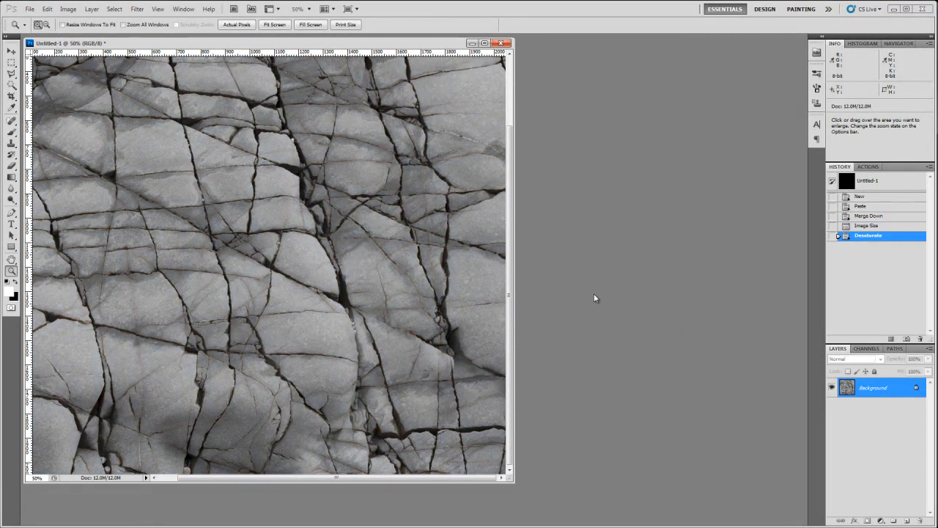
Apply a Gaussian Blur with a 2 pixel radius to the desaturated rock image
{"action": "left_click", "coordinate": [137, 9]}
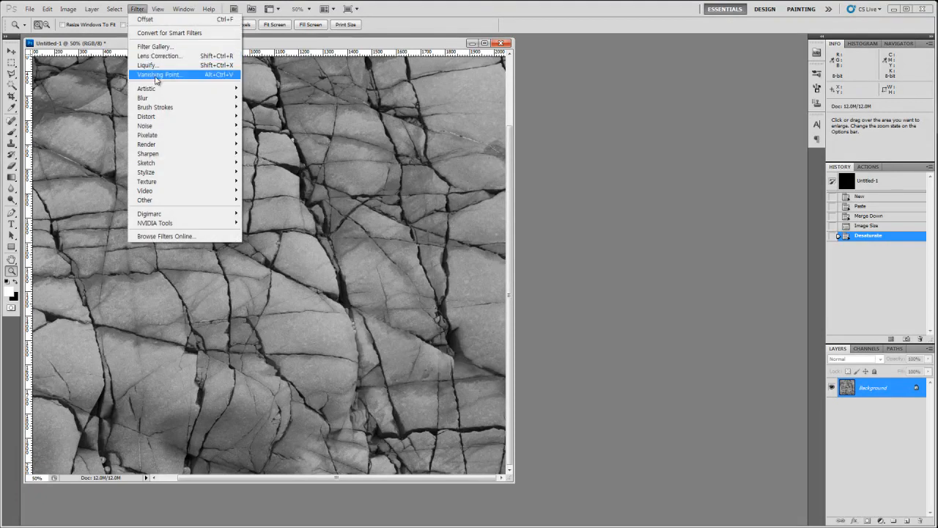
{"action": "mouse_move", "coordinate": [163, 96]}
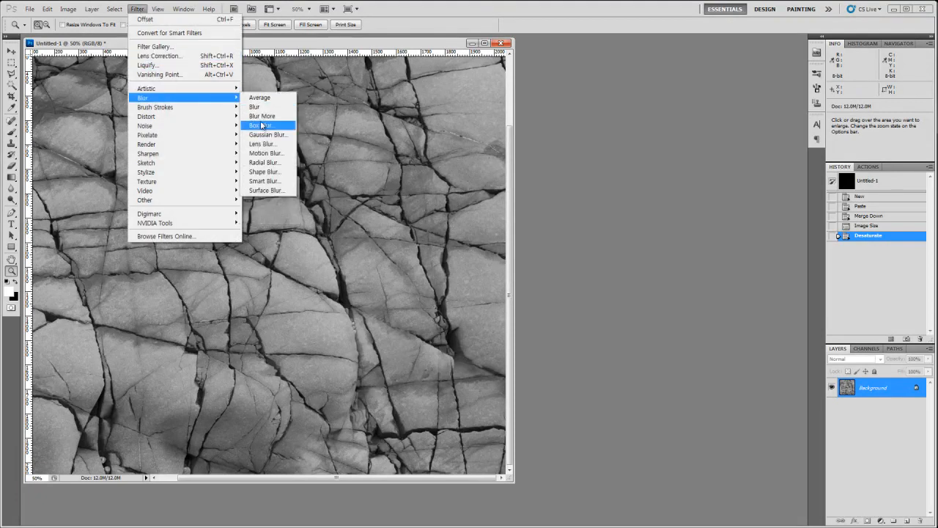
{"action": "left_click", "coordinate": [265, 134]}
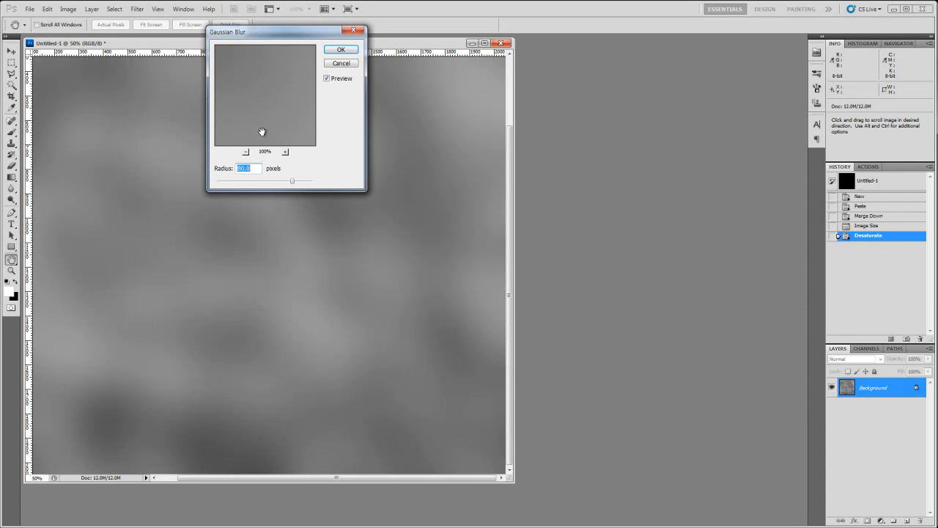
{"action": "type", "text": "2"}
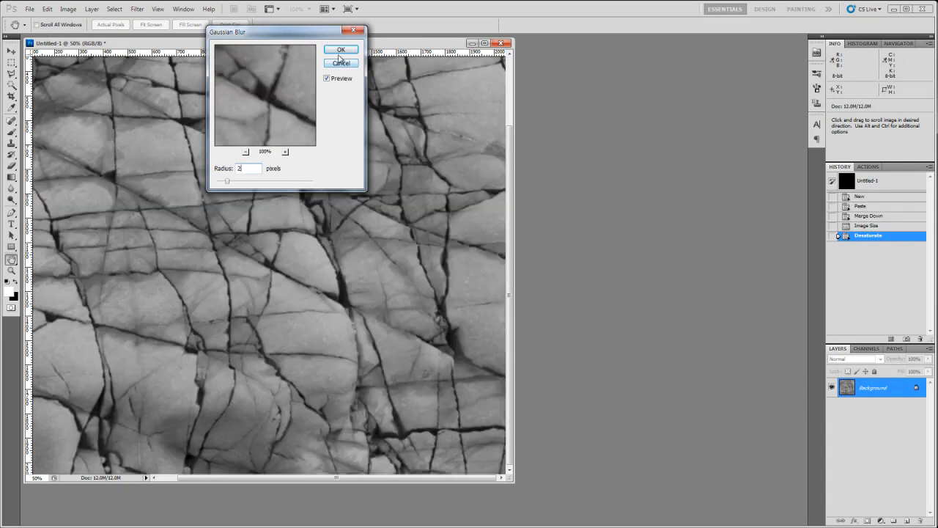
{"action": "left_click", "coordinate": [341, 50]}
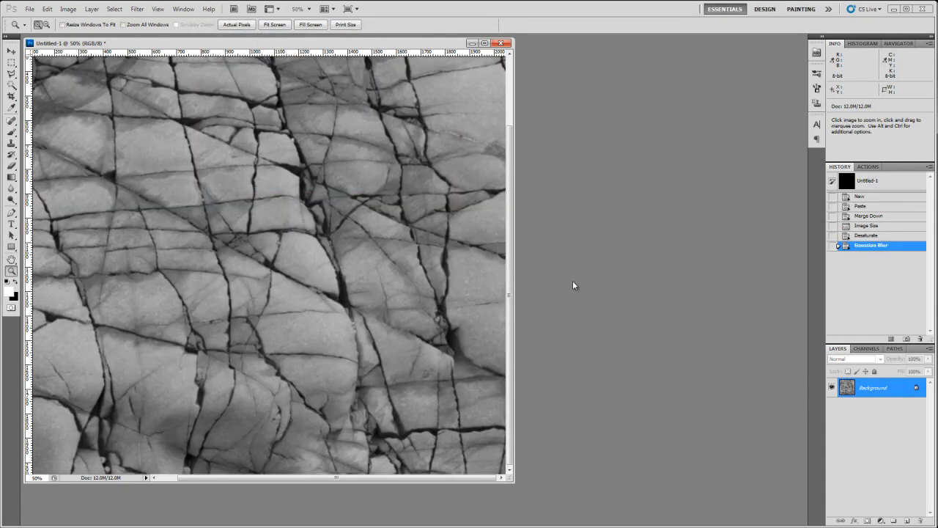
Brighten the rock surfaces with a Levels adjustment that sets the white input level to 160
{"action": "key", "text": "ctrl+l"}
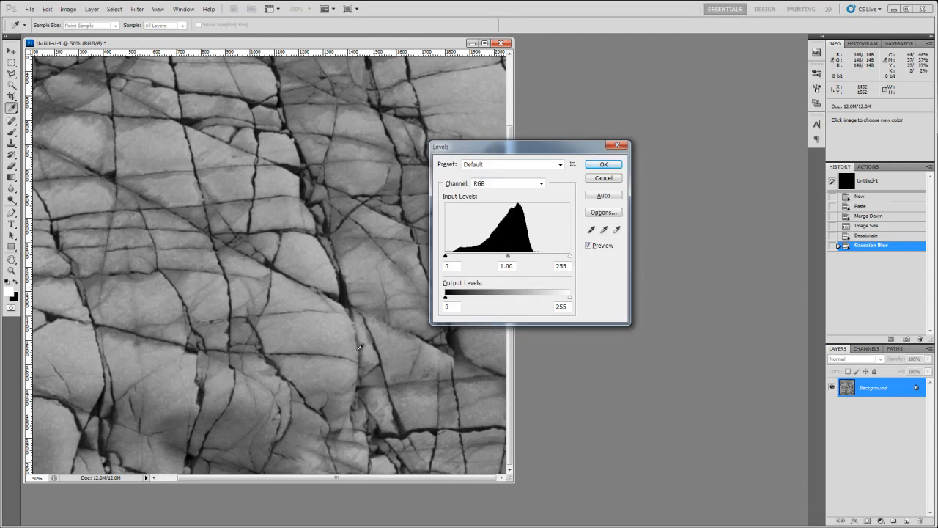
{"action": "left_click_drag", "start_coordinate": [570, 260], "coordinate": [530, 263]}
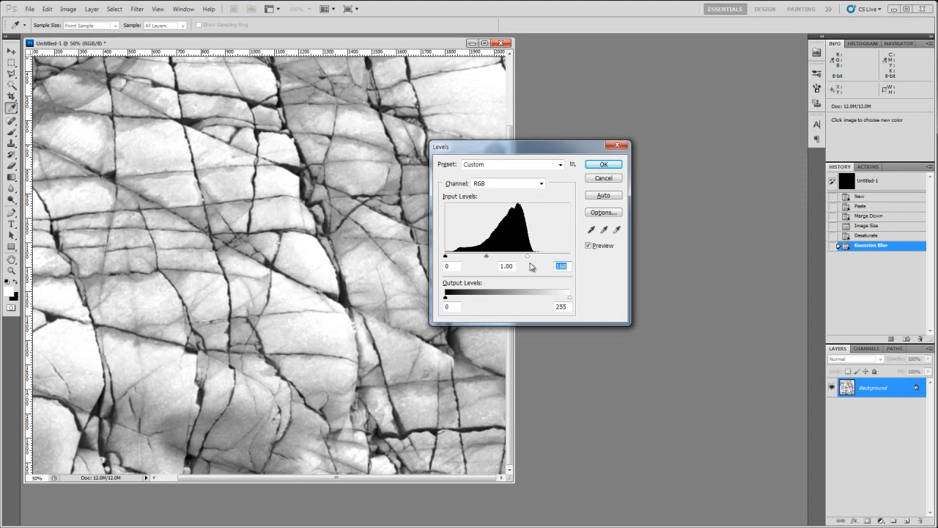
{"action": "type", "text": "150"}
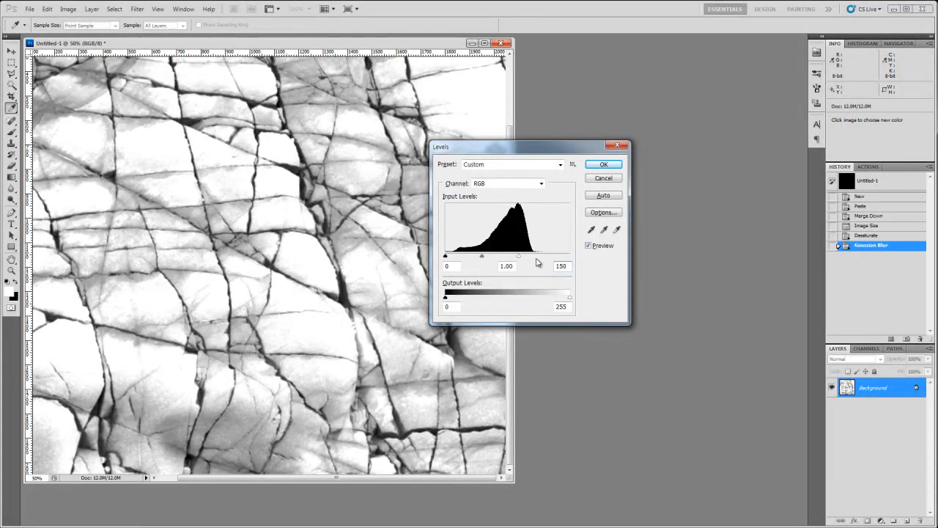
{"action": "key", "text": "BackSpace"}
{"action": "key", "text": "BackSpace"}
{"action": "type", "text": "60"}
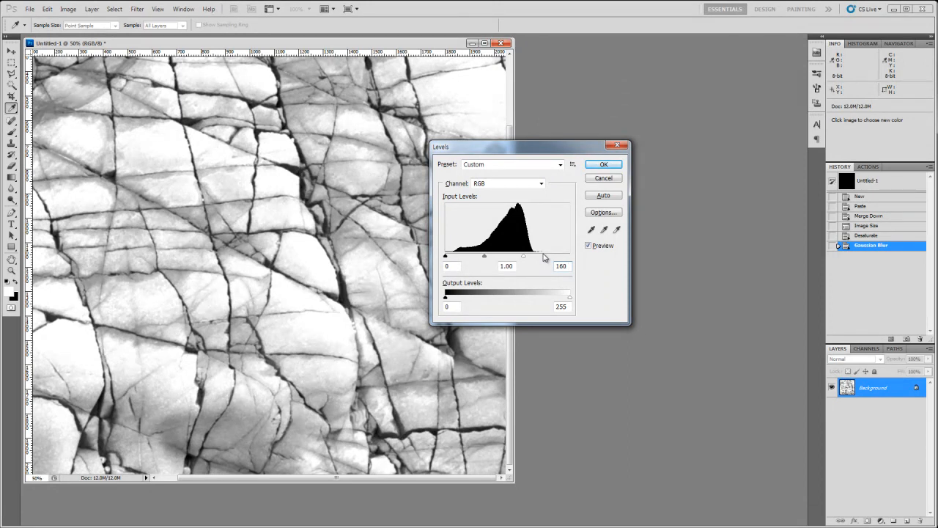
{"action": "key", "text": "Return"}
{"action": "key", "text": "z"}
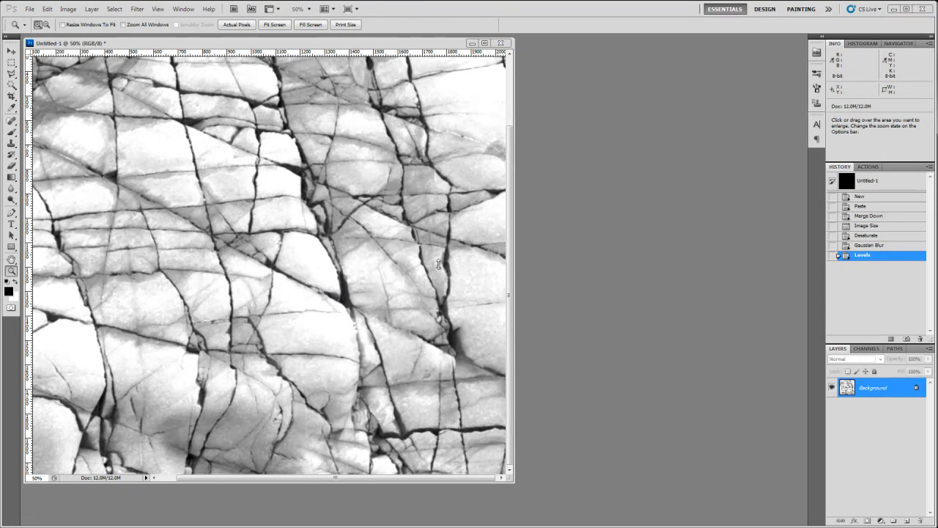
Apply a second Levels adjustment with the white input level set to 230
{"action": "key", "text": "ctrl+l"}
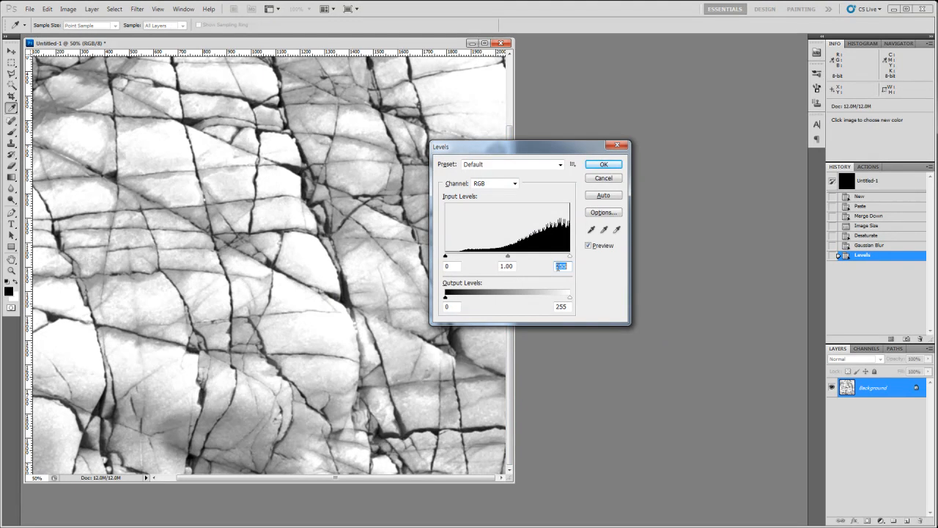
{"action": "type", "text": "200"}
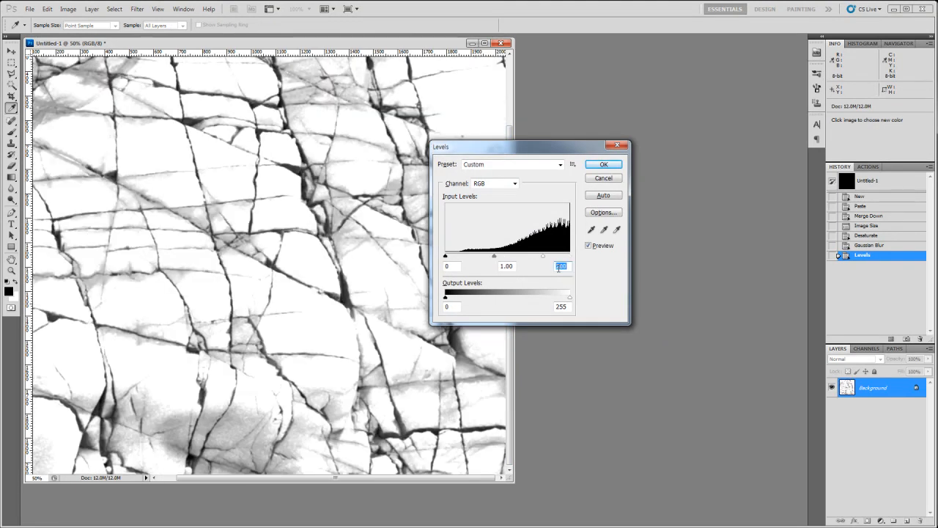
{"action": "type", "text": "230"}
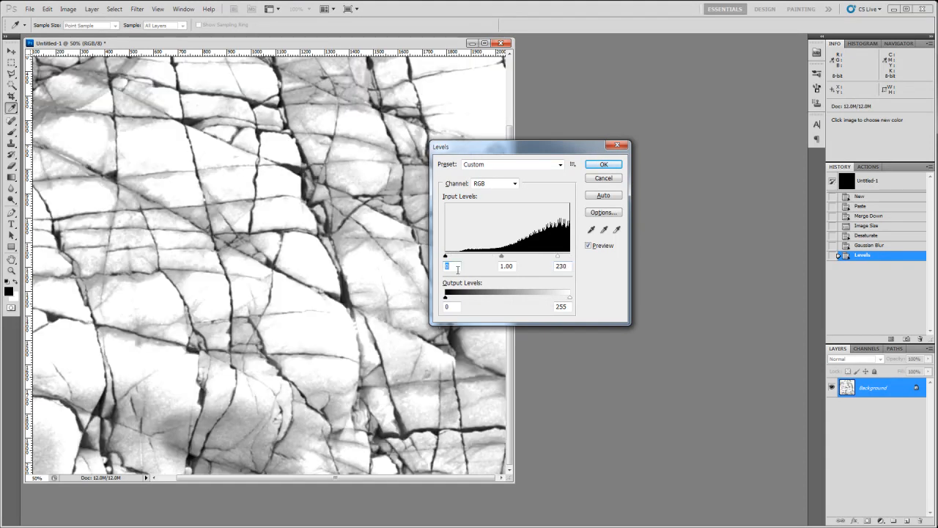
{"action": "key", "text": "Return"}
{"action": "key", "text": "z"}
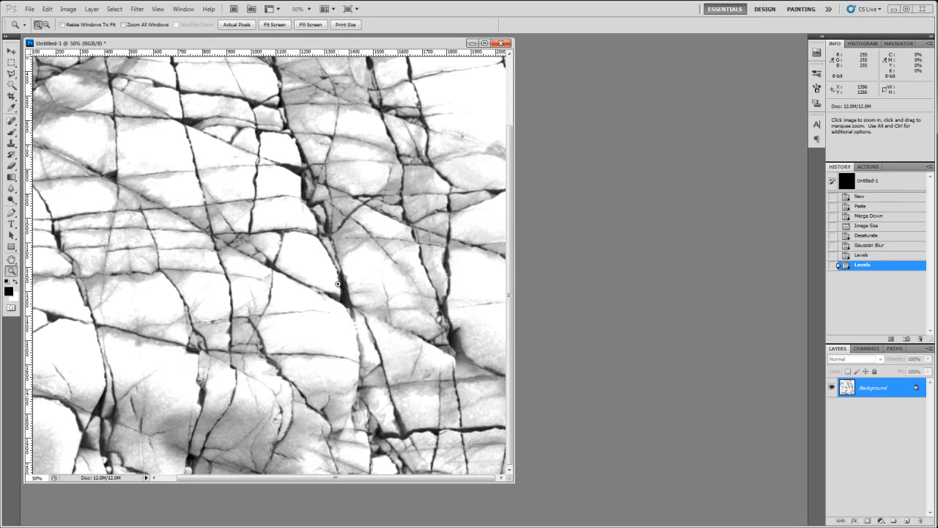
Paint over the faint horizontal and diagonal cracks in the upper rock slabs with a very small black brush
{"action": "left_click", "coordinate": [204, 191]}
{"action": "left_click", "coordinate": [192, 187]}
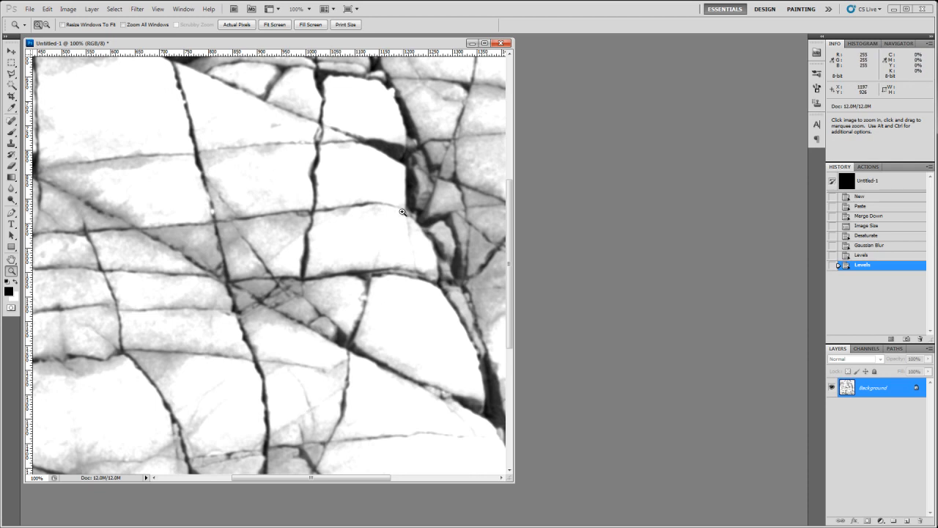
{"action": "key", "text": "space"}
{"action": "left_click_drag", "start_coordinate": [306, 171], "coordinate": [321, 321]}
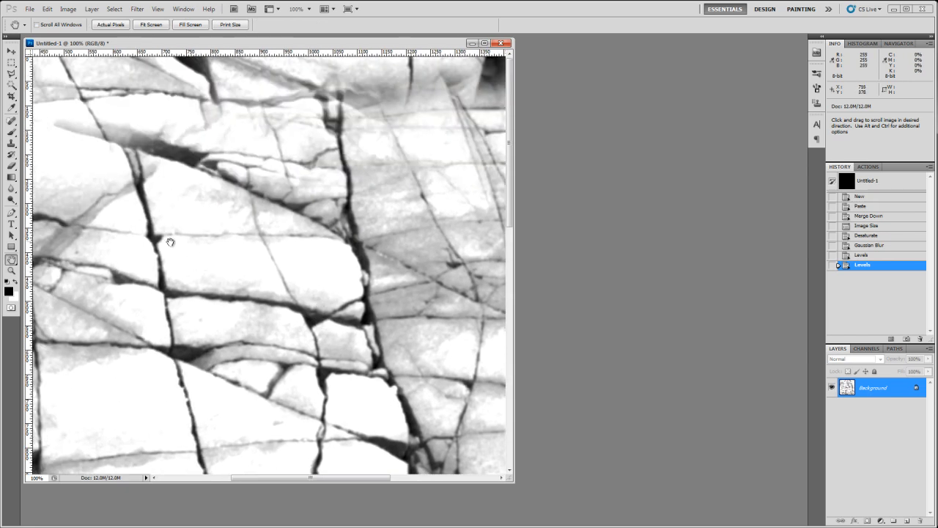
{"action": "key", "text": "b"}
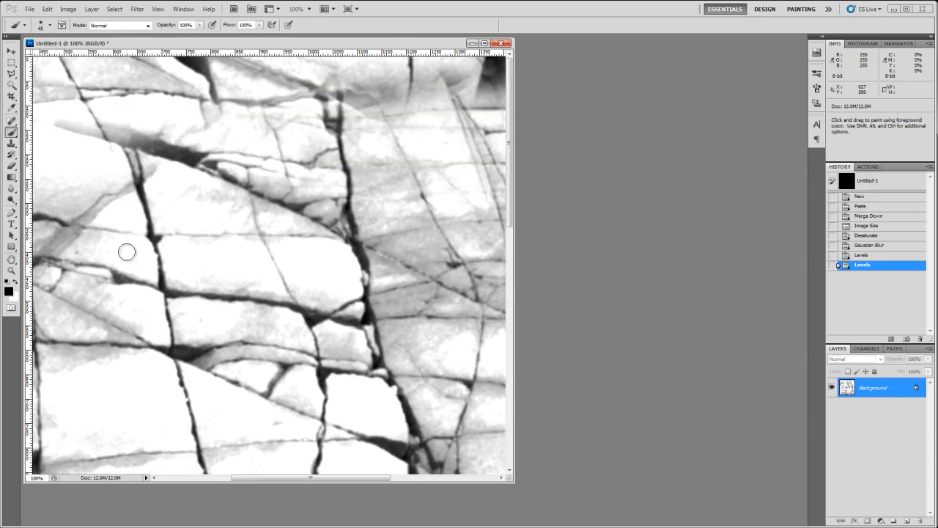
{"action": "key", "text": "bracketleft"}
{"action": "key", "text": "bracketleft"}
{"action": "key", "text": "bracketleft"}
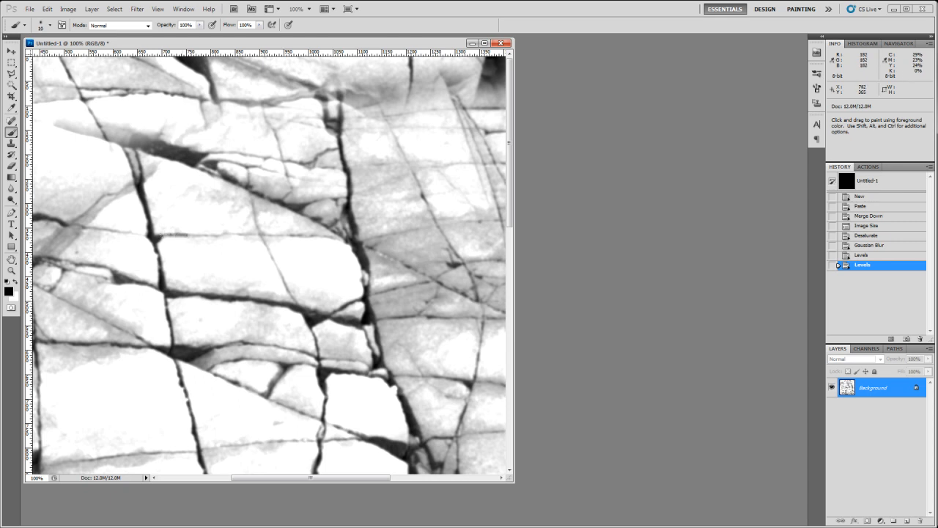
{"action": "mouse_move", "coordinate": [203, 236]}
{"action": "left_mouse_down"}
{"action": "mouse_move", "coordinate": [265, 237]}
{"action": "mouse_move", "coordinate": [220, 235]}
{"action": "left_mouse_up"}
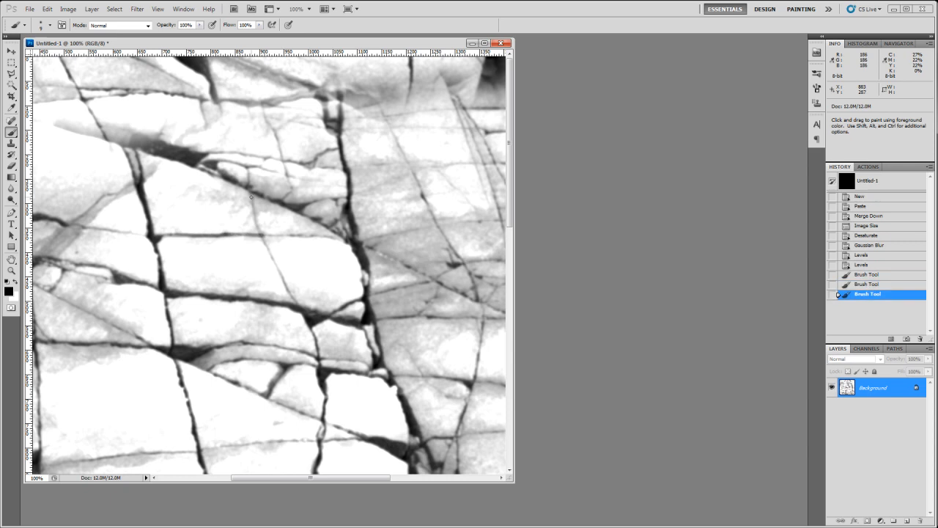
{"action": "left_click_drag", "start_coordinate": [250, 201], "coordinate": [267, 250]}
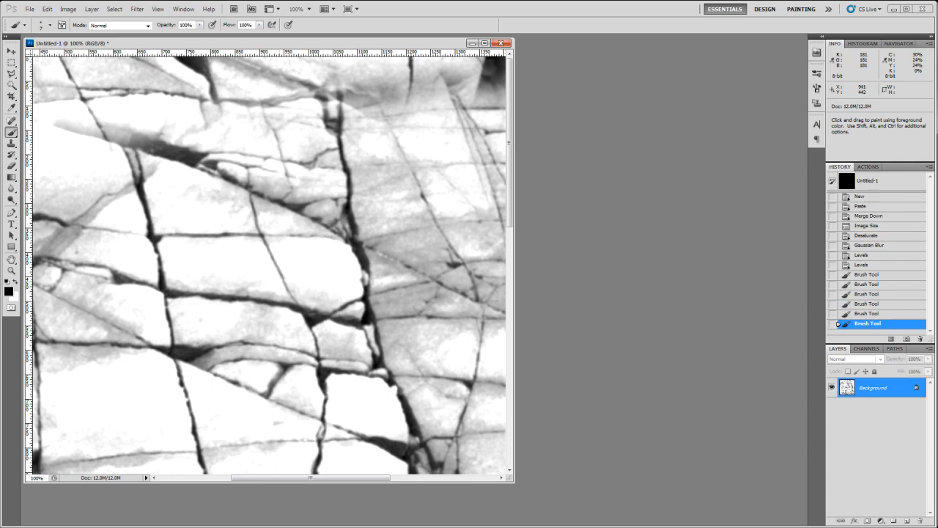
{"action": "left_click_drag", "start_coordinate": [292, 297], "coordinate": [299, 313]}
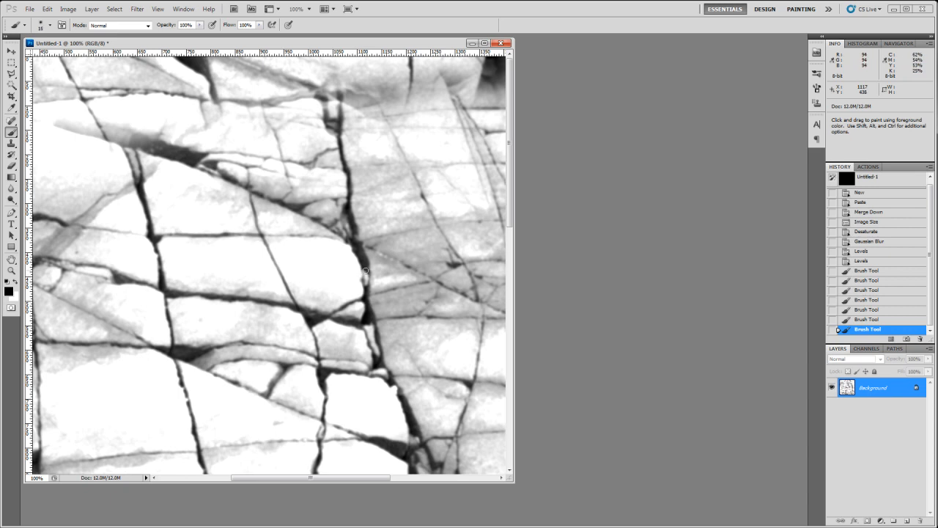
Fill the light gaps along the thick, nearly vertical crack with a 15 pixel black brush
{"action": "left_click_drag", "start_coordinate": [363, 273], "coordinate": [368, 287]}
{"action": "left_click", "coordinate": [357, 240]}
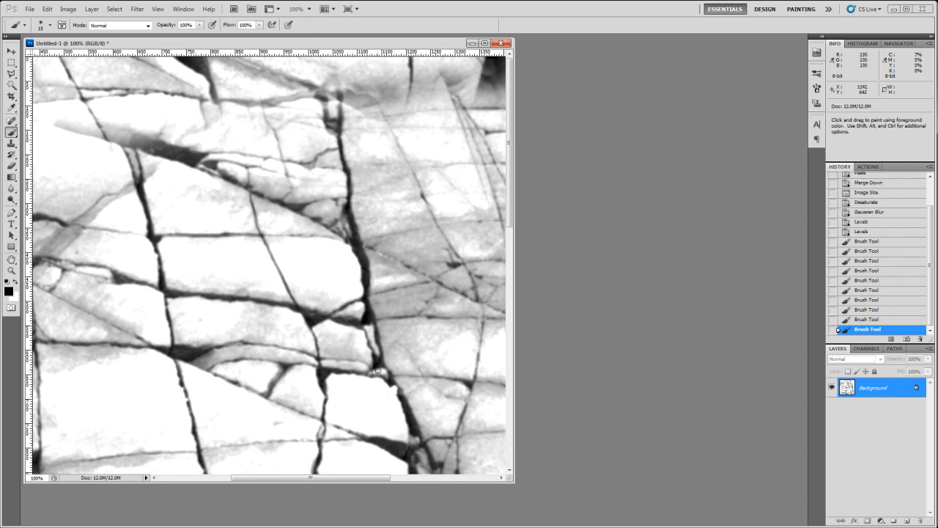
{"action": "left_click_drag", "start_coordinate": [372, 373], "coordinate": [386, 380]}
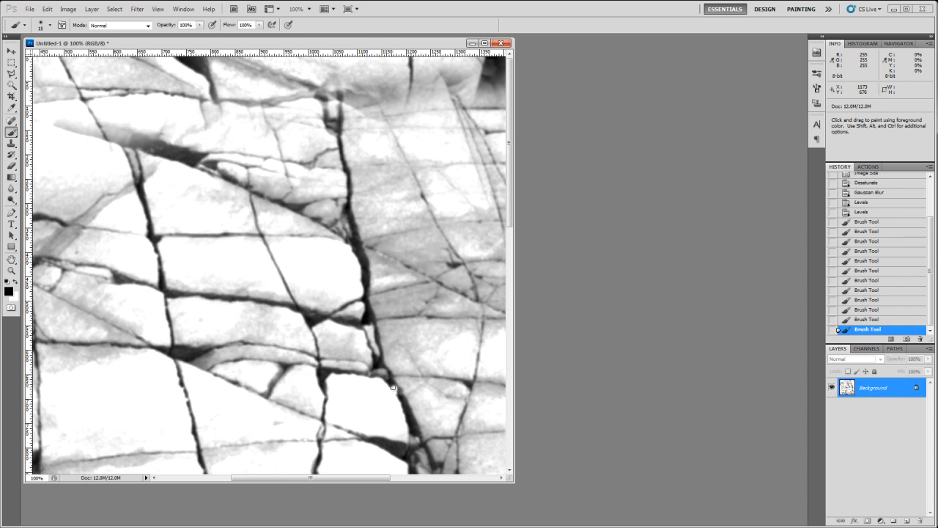
{"action": "left_click", "coordinate": [394, 389]}
{"action": "left_click_drag", "start_coordinate": [395, 389], "coordinate": [398, 398]}
Paint black over the pale break in the long crack below the dark junction near 1400 pixels across, continuing it downward
{"action": "key", "text": "space"}
{"action": "left_click_drag", "start_coordinate": [323, 402], "coordinate": [186, 190]}
{"action": "mouse_move", "coordinate": [351, 345]}
{"action": "left_mouse_down"}
{"action": "mouse_move", "coordinate": [242, 237]}
{"action": "mouse_move", "coordinate": [183, 198]}
{"action": "left_mouse_up"}
{"action": "left_click_drag", "start_coordinate": [307, 165], "coordinate": [298, 417]}
{"action": "left_click_drag", "start_coordinate": [284, 341], "coordinate": [284, 394]}
{"action": "left_click_drag", "start_coordinate": [318, 268], "coordinate": [300, 350]}
{"action": "left_click_drag", "start_coordinate": [279, 311], "coordinate": [308, 325]}
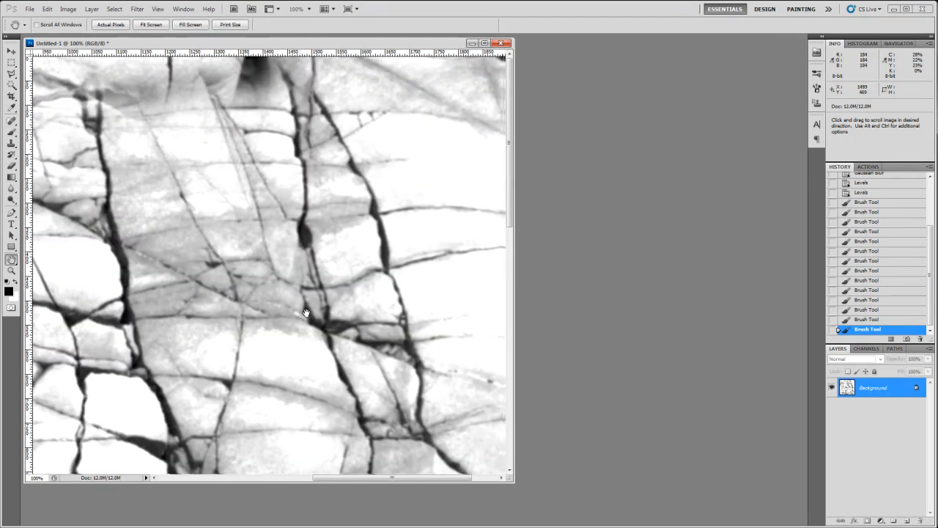
{"action": "left_click_drag", "start_coordinate": [315, 286], "coordinate": [262, 267]}
{"action": "left_click_drag", "start_coordinate": [338, 314], "coordinate": [313, 199]}
{"action": "left_click_drag", "start_coordinate": [305, 354], "coordinate": [262, 106]}
{"action": "left_click_drag", "start_coordinate": [307, 275], "coordinate": [275, 223]}
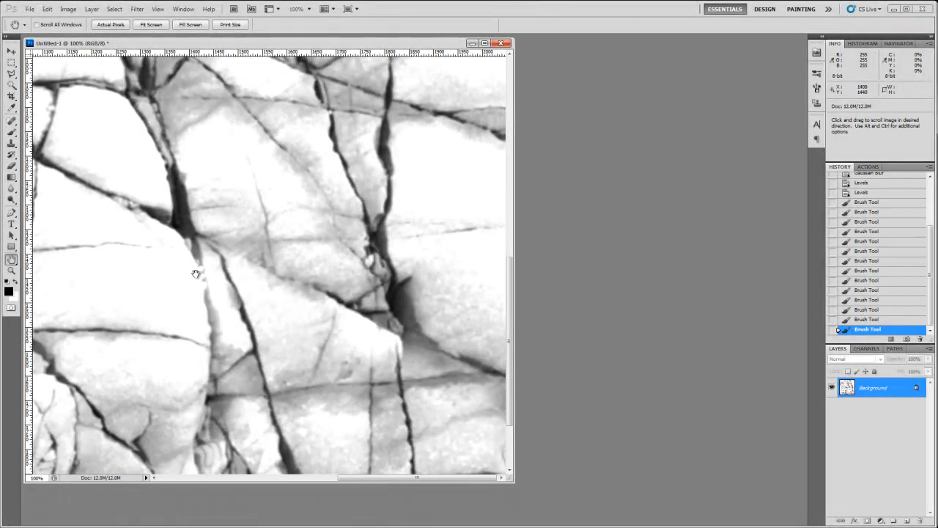
{"action": "key", "text": "b"}
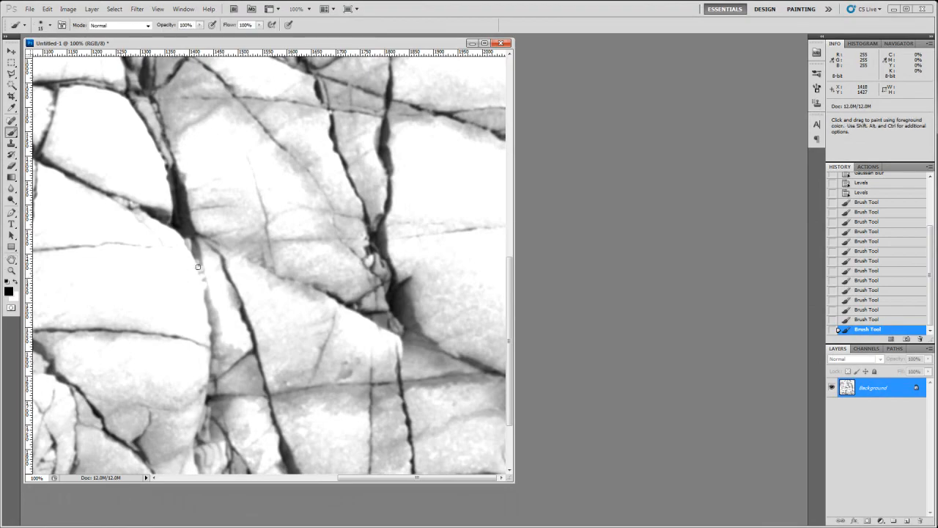
{"action": "left_click", "coordinate": [200, 266]}
{"action": "left_click_drag", "start_coordinate": [200, 269], "coordinate": [209, 316]}
Lighten the grey rock patches between the cracks in the image's right half with a 50 pixel white brush
{"action": "key", "text": "space"}
{"action": "mouse_move", "coordinate": [249, 74]}
{"action": "left_mouse_down"}
{"action": "mouse_move", "coordinate": [252, 235]}
{"action": "mouse_move", "coordinate": [271, 370]}
{"action": "left_mouse_up"}
{"action": "left_click_drag", "start_coordinate": [274, 312], "coordinate": [266, 249]}
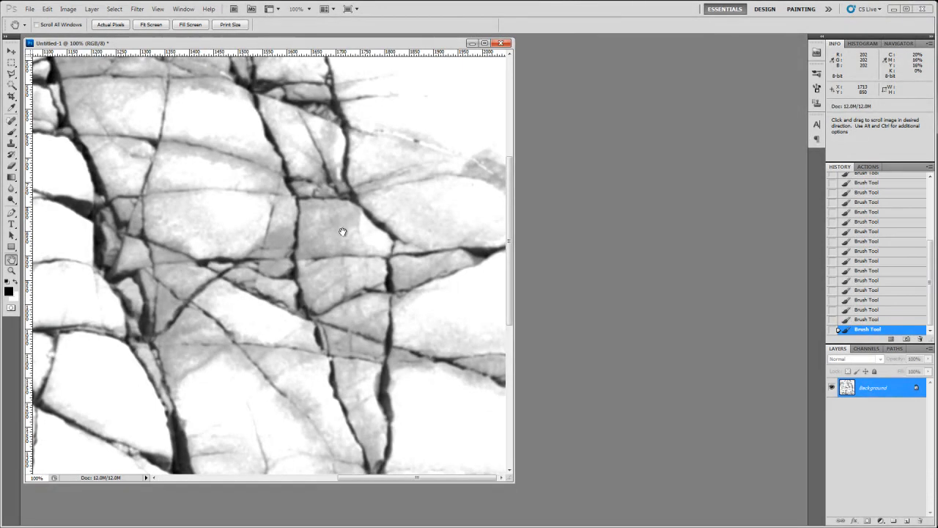
{"action": "key", "text": "x"}
{"action": "key", "text": "b"}
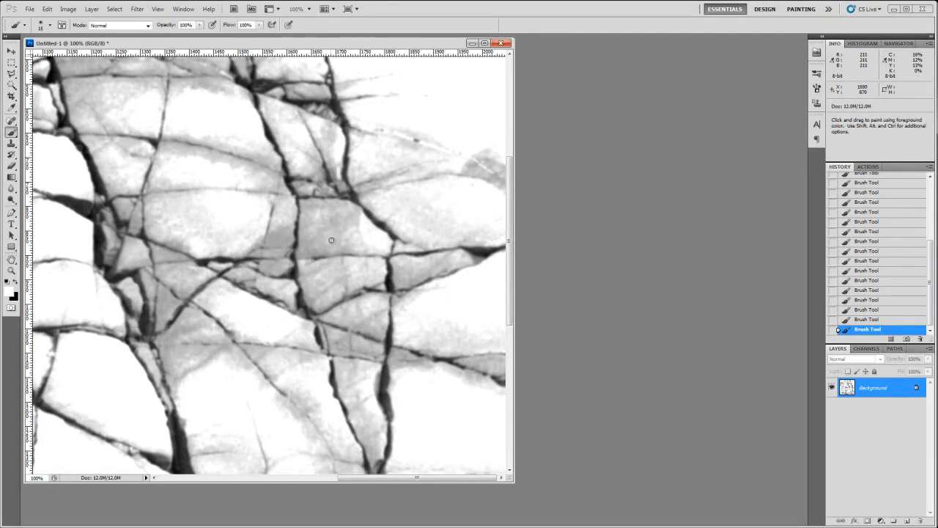
{"action": "key", "text": "bracketright"}
{"action": "key", "text": "bracketright"}
{"action": "key", "text": "bracketright"}
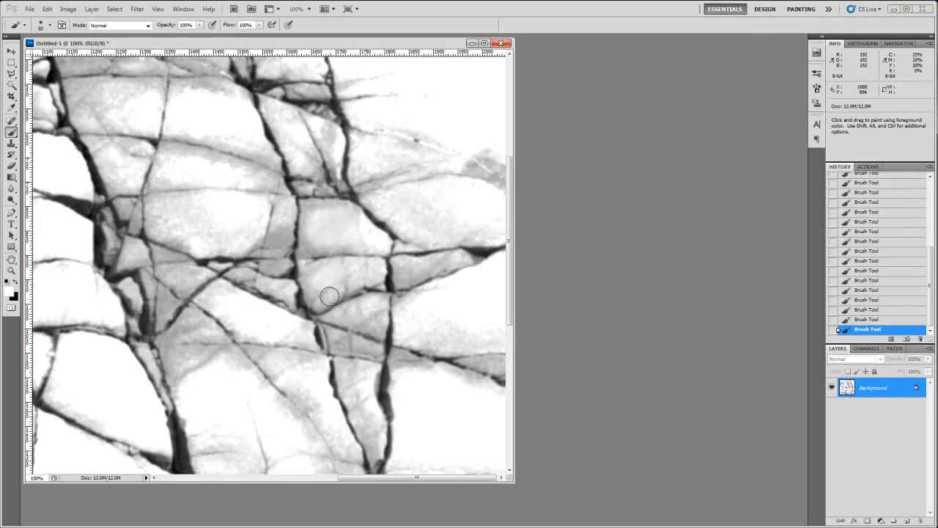
Compare the image with RockCracking006 copy 2, then darken the cracks in Untitled-1 by setting the Levels black input to 33
{"action": "key", "text": "z"}
{"action": "left_click", "coordinate": [249, 255], "text": "alt"}
{"action": "left_click", "coordinate": [252, 251], "text": "alt"}
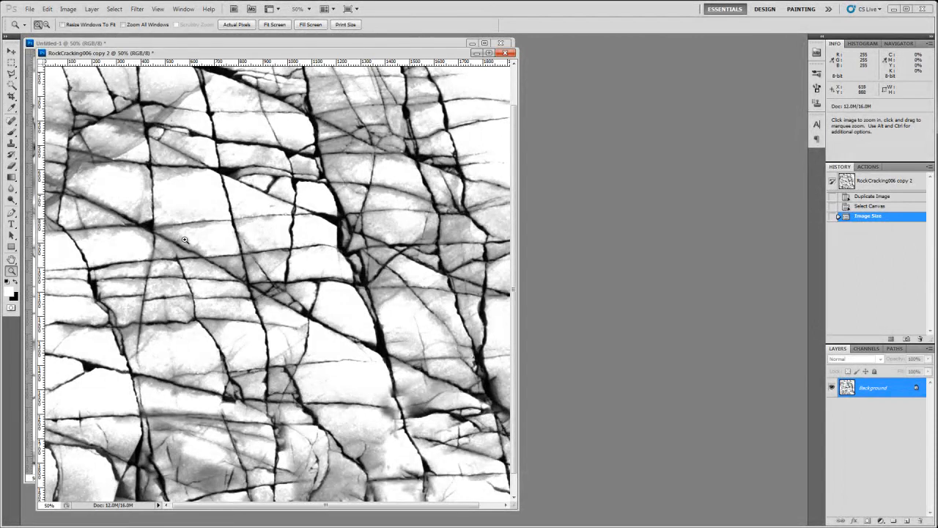
{"action": "left_click", "coordinate": [404, 47]}
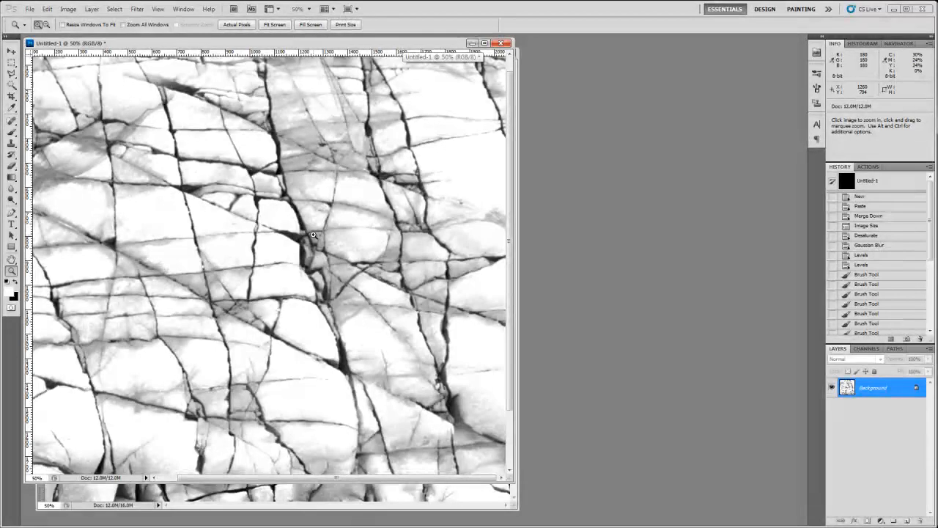
{"action": "key", "text": "ctrl"}
{"action": "key", "text": "ctrl+l"}
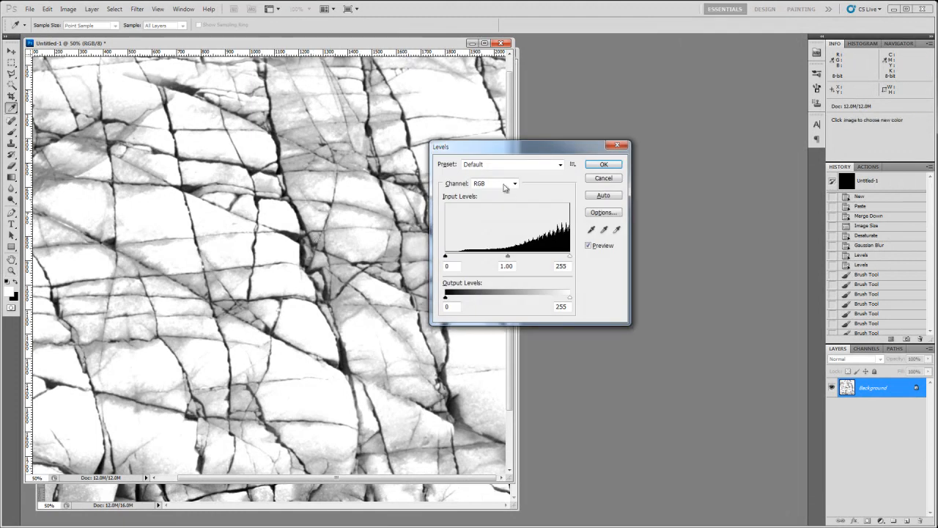
{"action": "left_click_drag", "start_coordinate": [446, 256], "coordinate": [462, 257]}
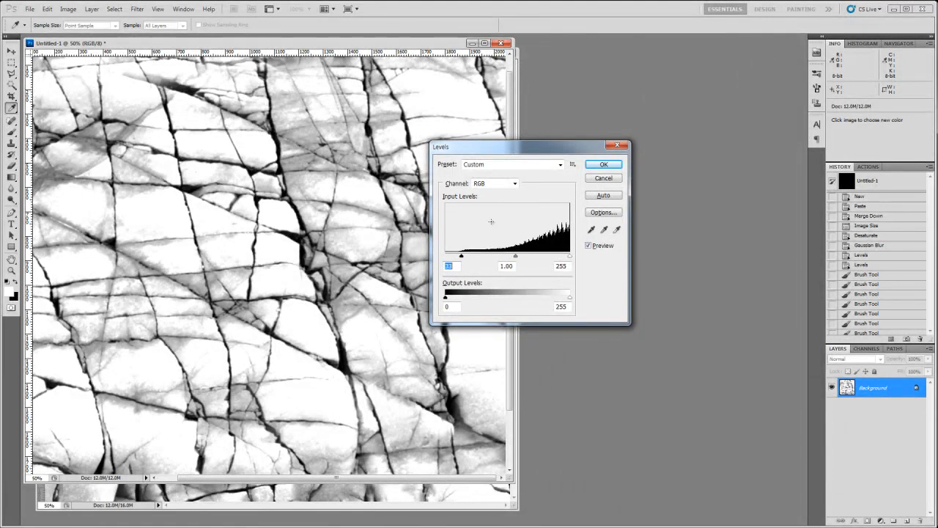
{"action": "left_click", "coordinate": [603, 166]}
{"action": "key", "text": "z"}
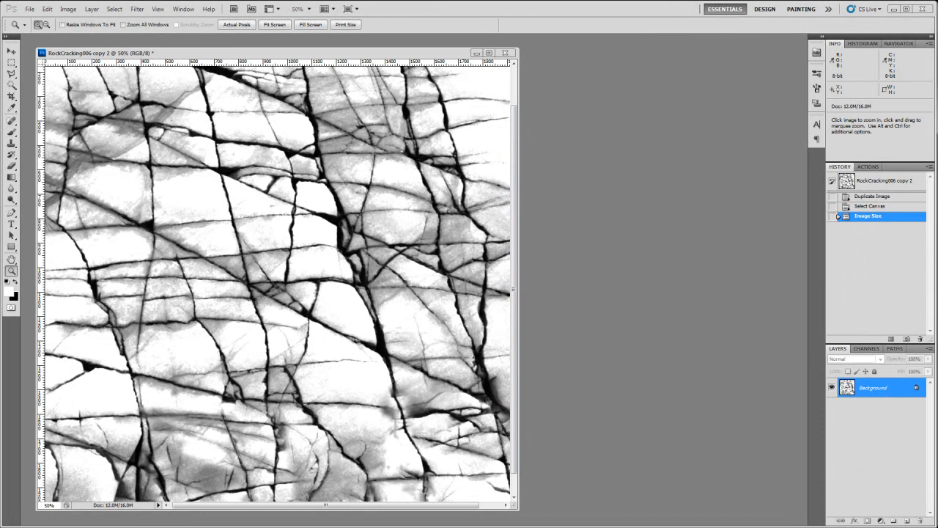
{"action": "key", "text": "alt+Tab"}
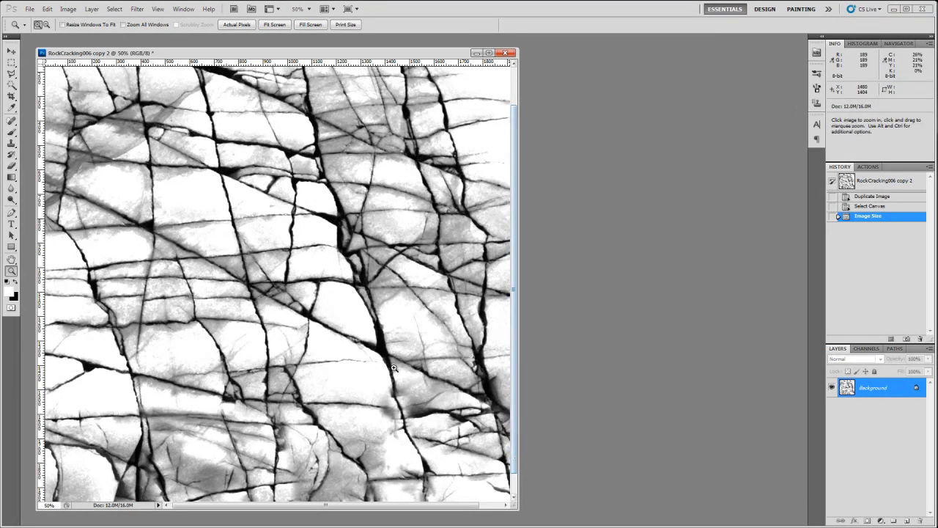
Save RockCracking006 copy 2 as a 24-bit Windows BMP in the rock folder, overwriting aaaa.bmp
{"action": "key", "text": "ctrl+shift+s"}
{"action": "left_click", "coordinate": [311, 309]}
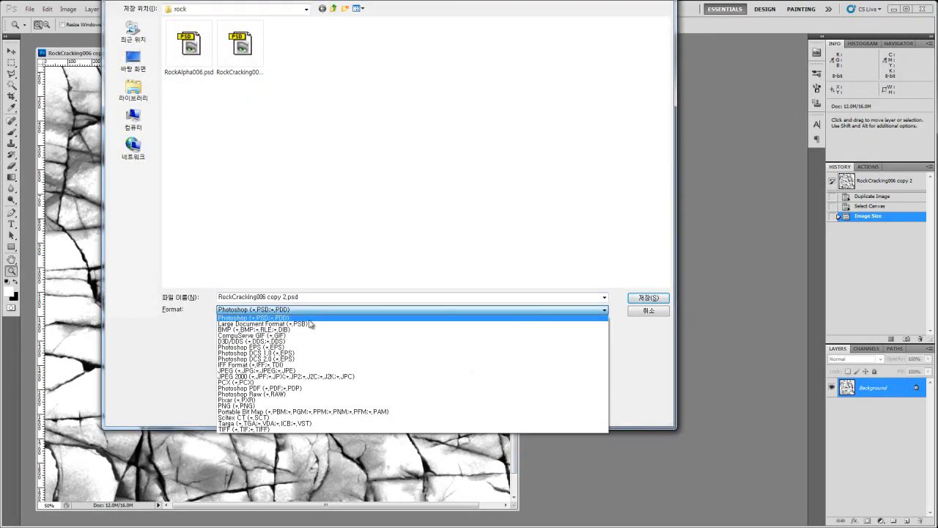
{"action": "left_click", "coordinate": [311, 326]}
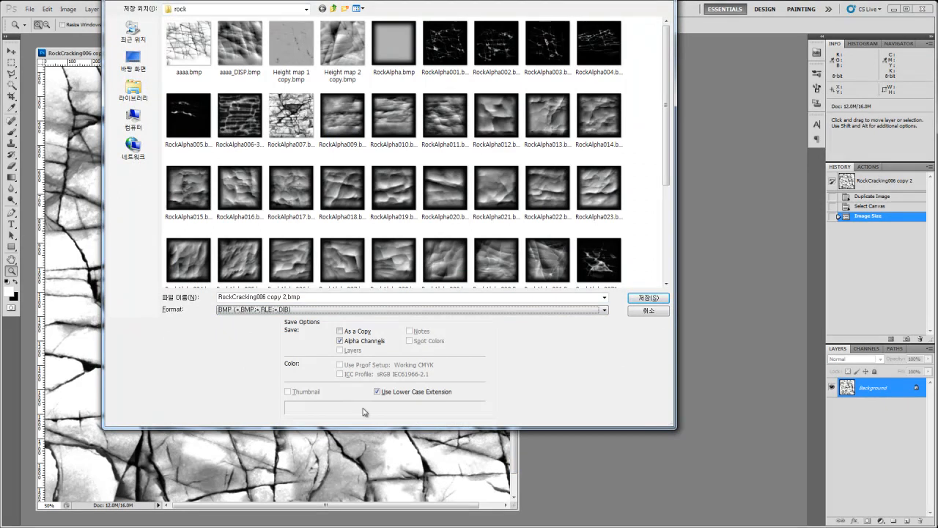
{"action": "left_click", "coordinate": [169, 67]}
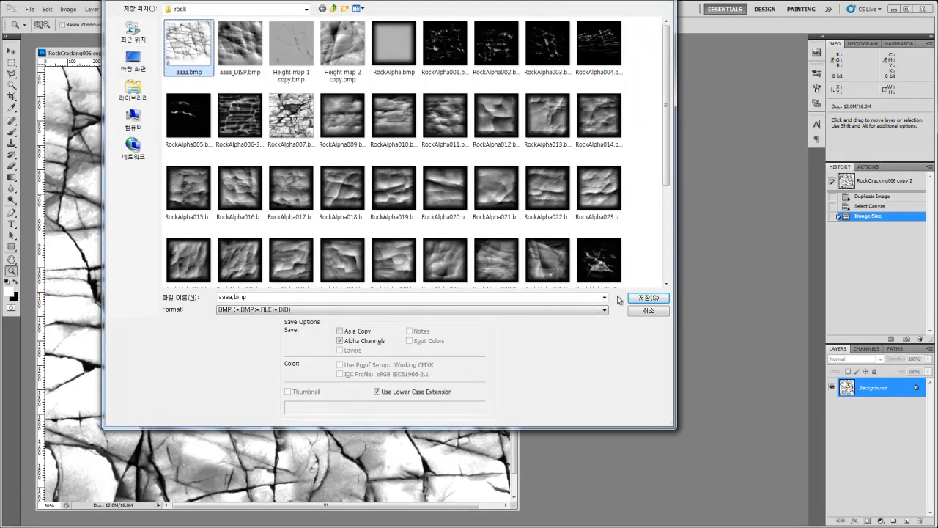
{"action": "left_click", "coordinate": [648, 297]}
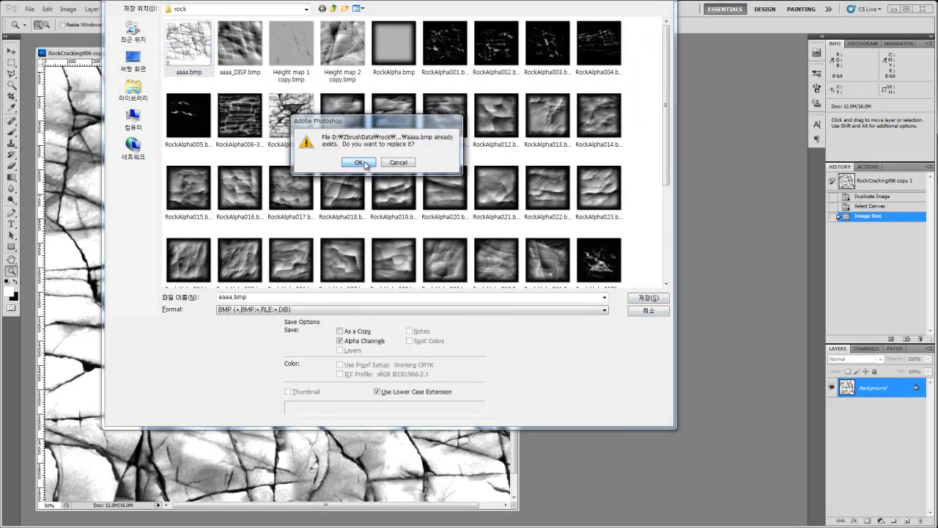
{"action": "left_click", "coordinate": [359, 162]}
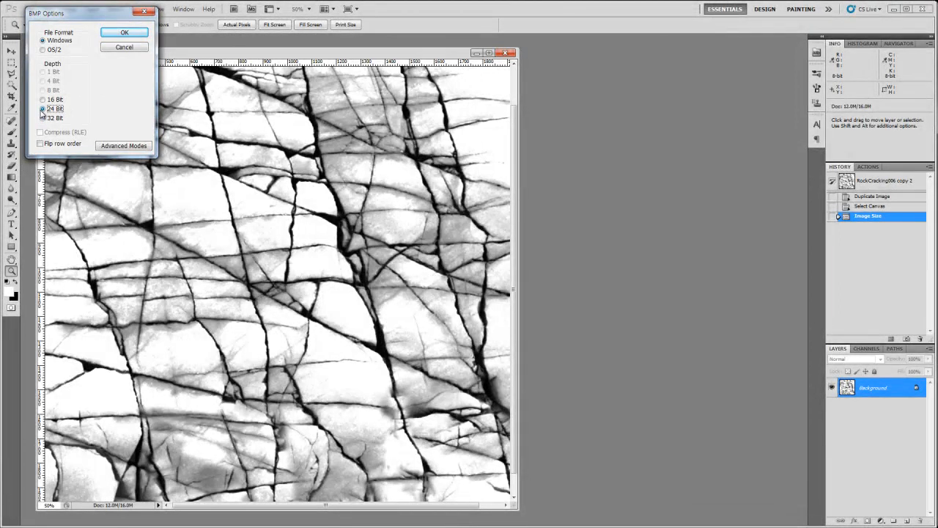
{"action": "left_click", "coordinate": [116, 33]}
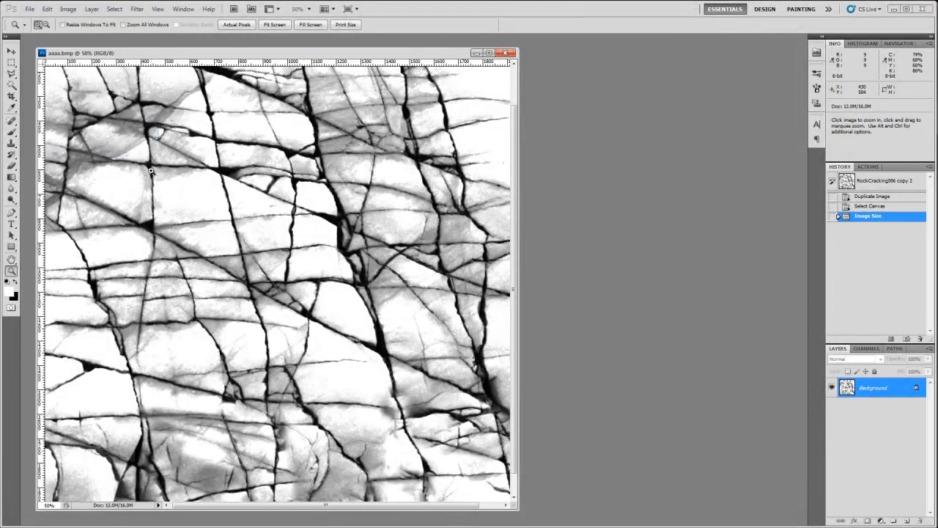
Launch Quixel nDo2 and arrange its control window over the image with the 3D preview cube beside it
{"action": "key", "text": "alt"}
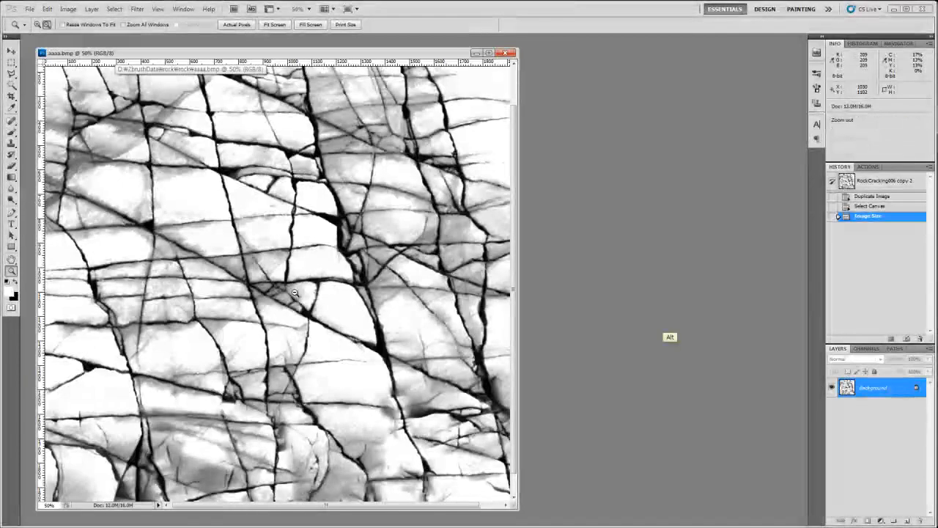
{"action": "left_click", "coordinate": [294, 292], "text": "alt"}
{"action": "left_click", "coordinate": [265, 262]}
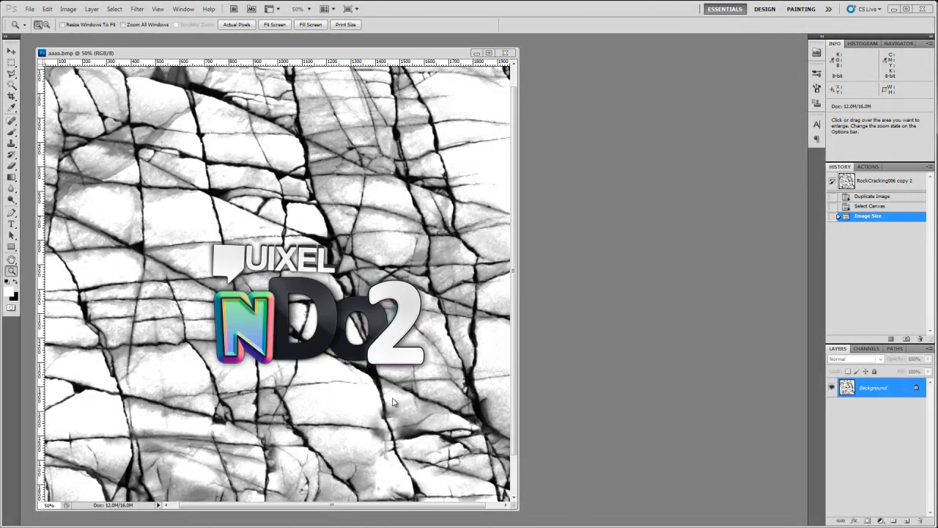
{"action": "left_click", "coordinate": [410, 371]}
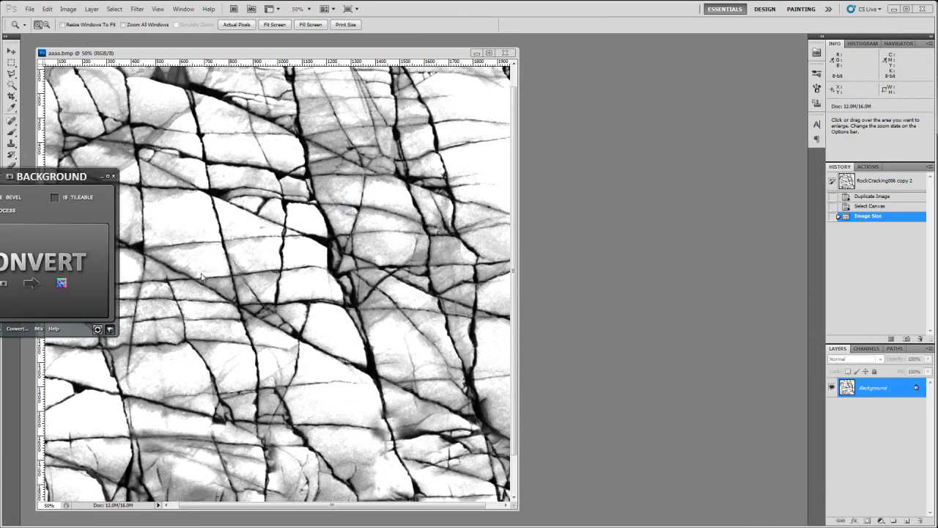
{"action": "left_click_drag", "start_coordinate": [28, 179], "coordinate": [160, 176]}
{"action": "left_click_drag", "start_coordinate": [297, 229], "coordinate": [477, 229]}
{"action": "left_click_drag", "start_coordinate": [162, 179], "coordinate": [217, 197]}
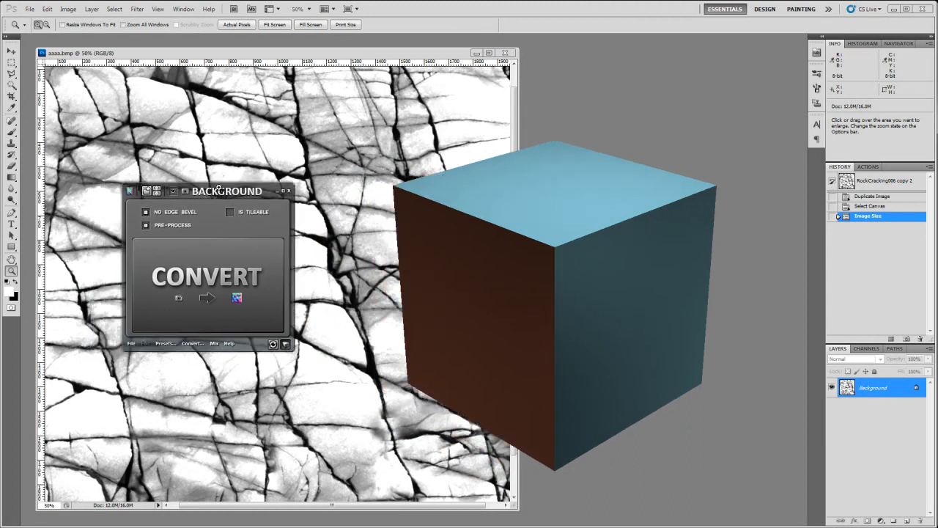
Convert the aaaa.bmp background into a normal map, accepting the default black-and-white settings
{"action": "left_click", "coordinate": [207, 299]}
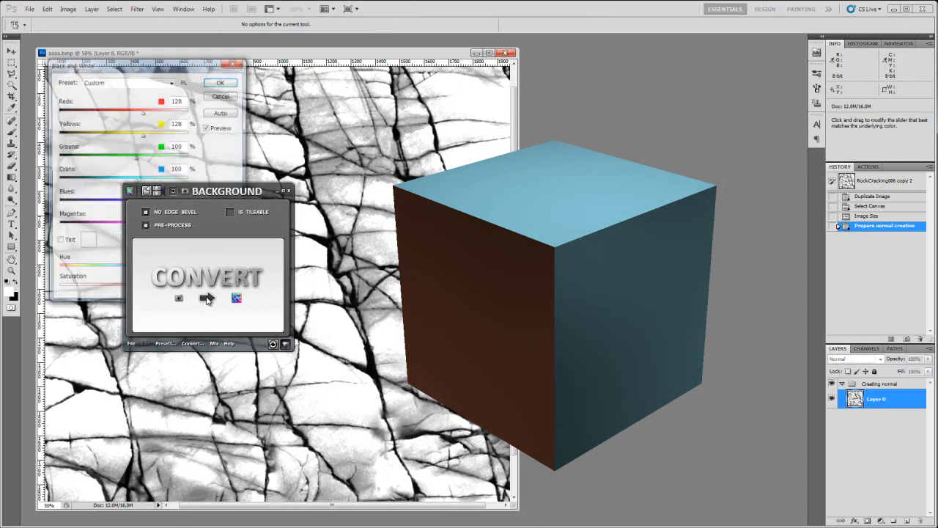
{"action": "left_click", "coordinate": [221, 82]}
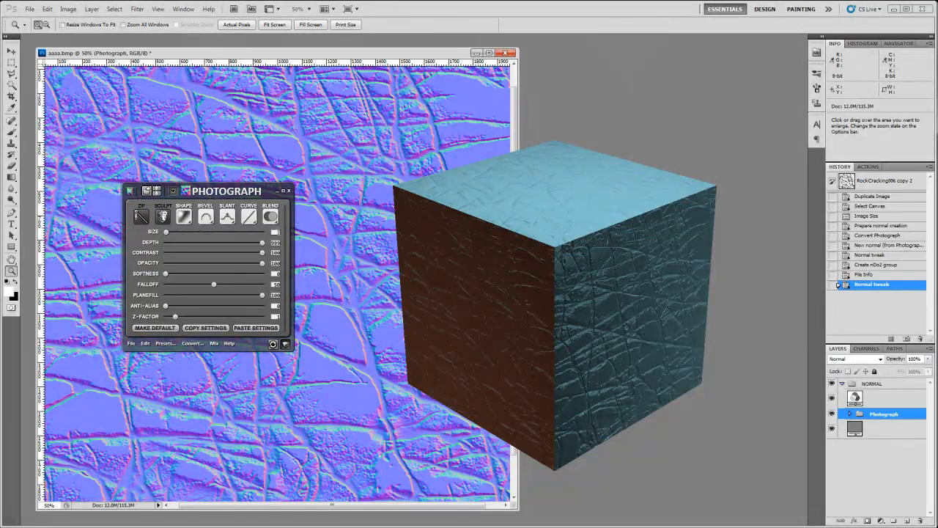
{"action": "scroll", "coordinate": [279, 232], "scroll_direction": "up", "scroll_amount": 1}
Give the Photograph normal layer the Chiseled shape and the Emboss bevel
{"action": "left_click", "coordinate": [184, 216]}
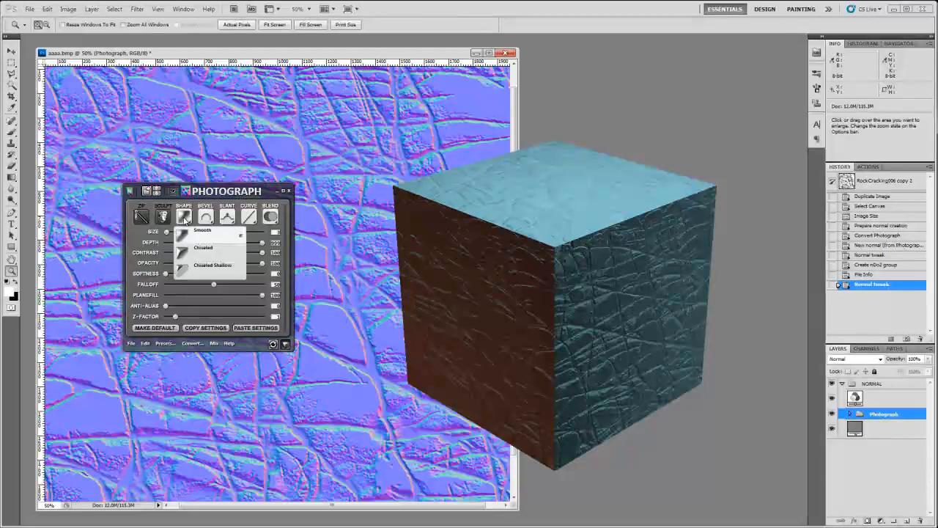
{"action": "left_click", "coordinate": [204, 253]}
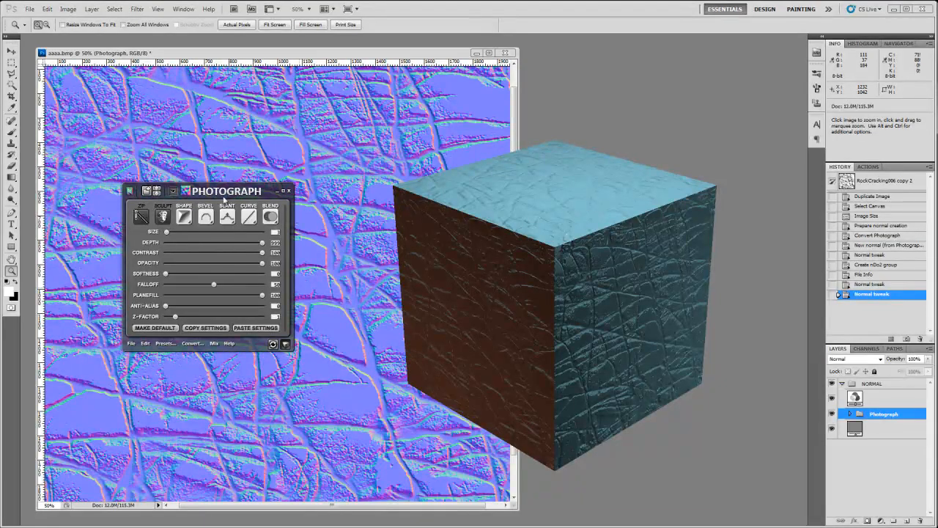
{"action": "left_click", "coordinate": [206, 216]}
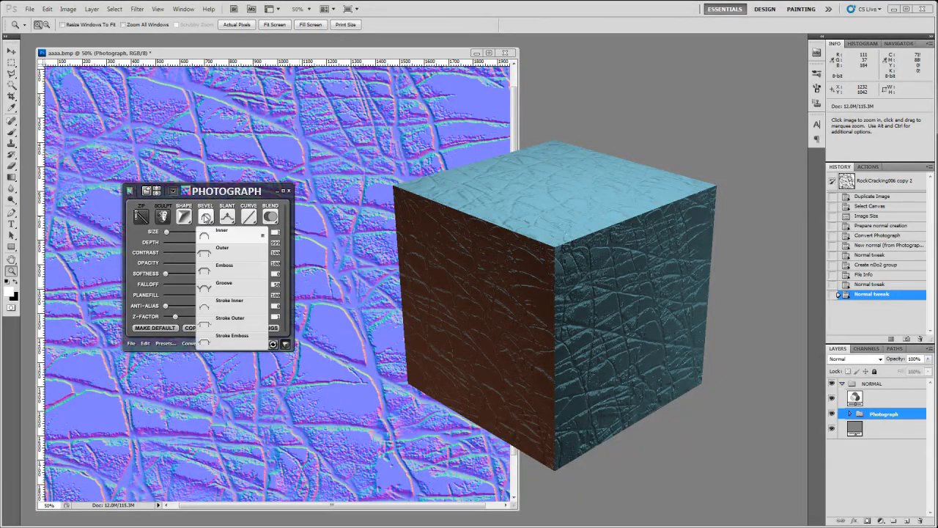
{"action": "left_click", "coordinate": [230, 270]}
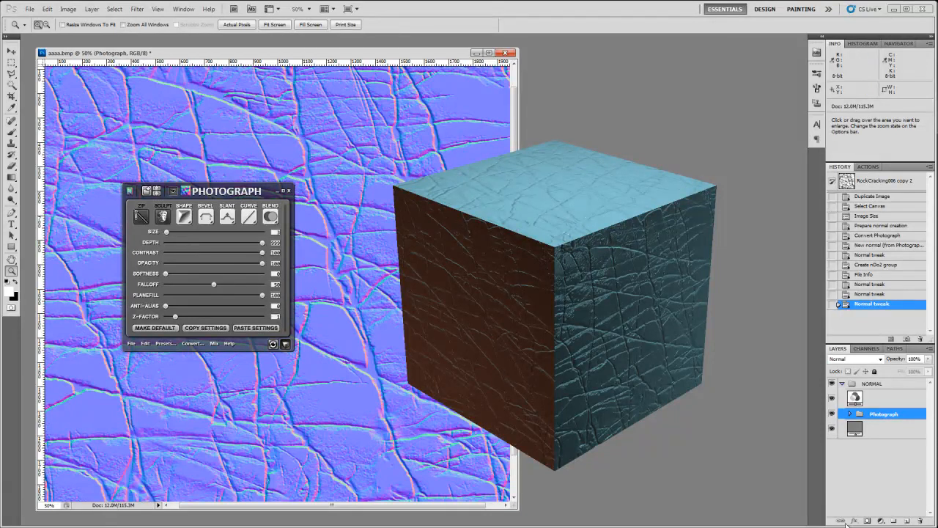
Duplicate the Photograph normal layer and set the copy's size to 15 and opacity to 60
{"action": "left_click", "coordinate": [146, 344]}
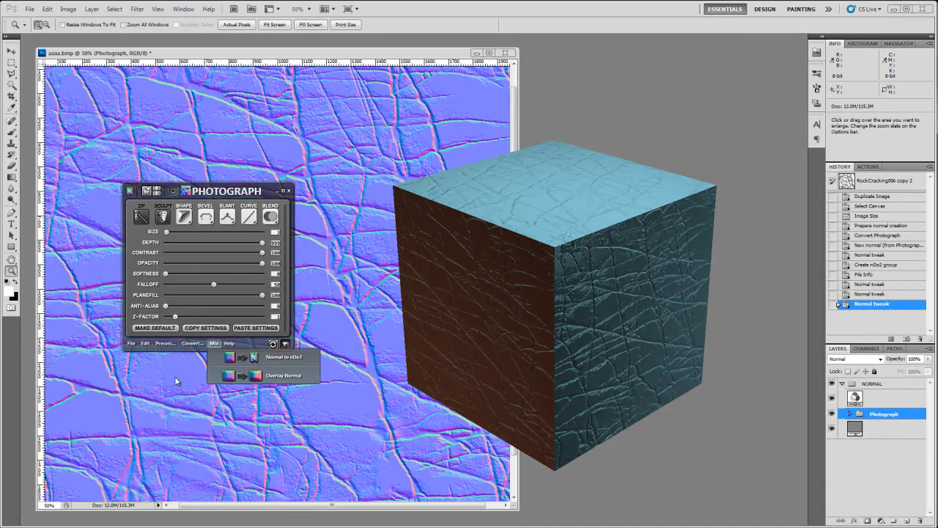
{"action": "left_click", "coordinate": [146, 344]}
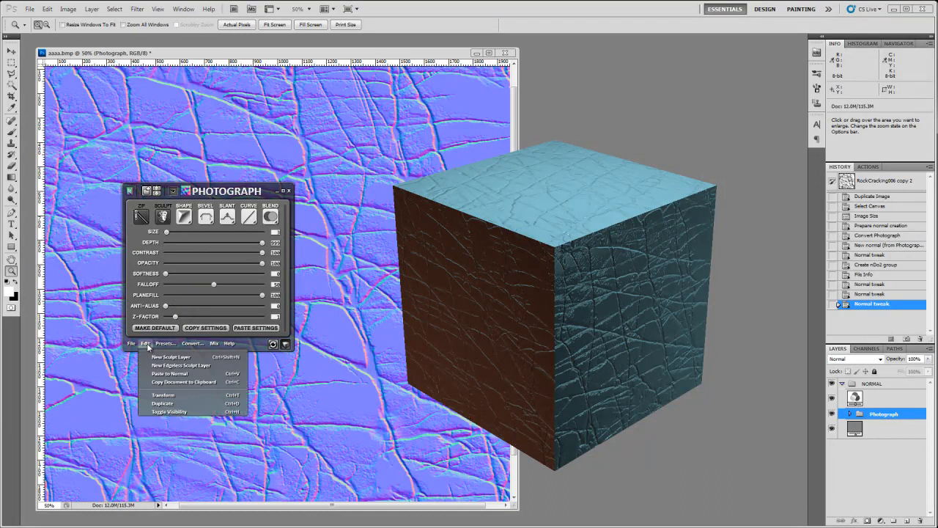
{"action": "left_click", "coordinate": [171, 405]}
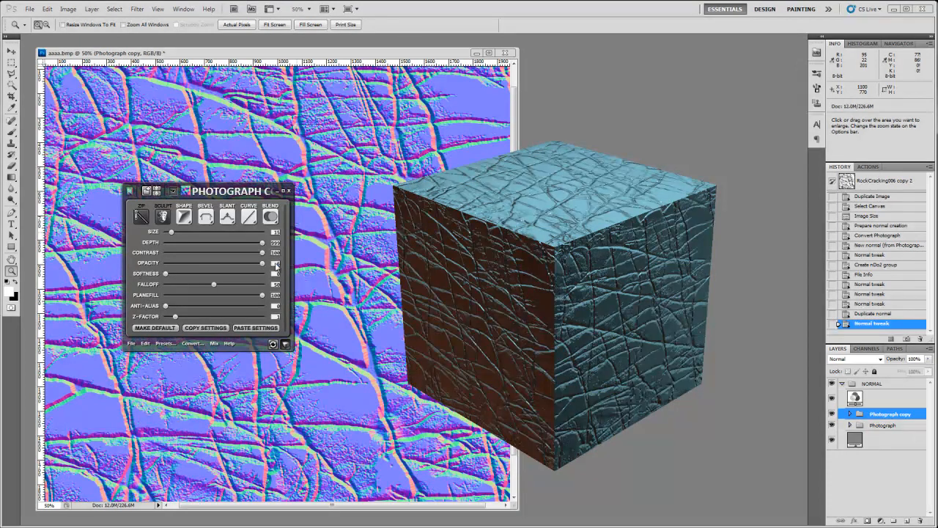
{"action": "key", "text": "6"}
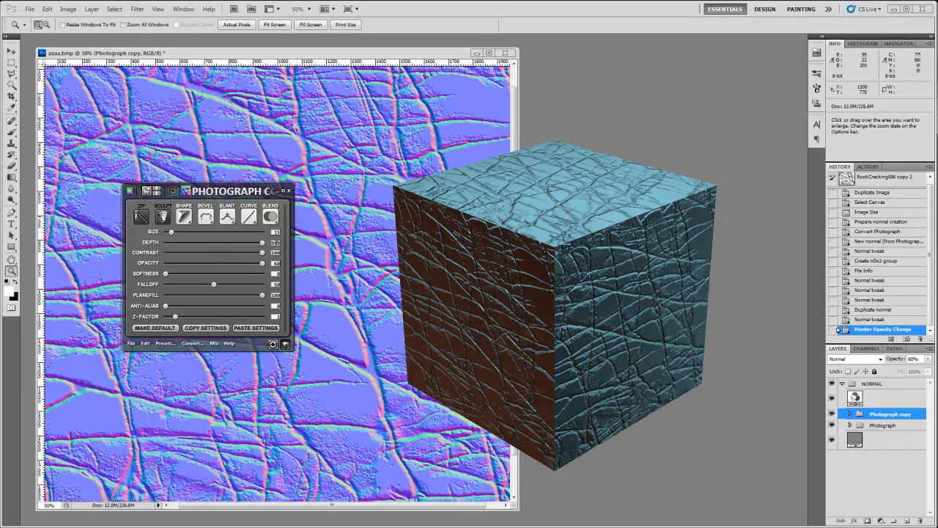
Change Photograph copy to the Smooth shape and the Log curve, turning the preview cube to face one side
{"action": "left_click", "coordinate": [184, 216]}
{"action": "left_click", "coordinate": [192, 233]}
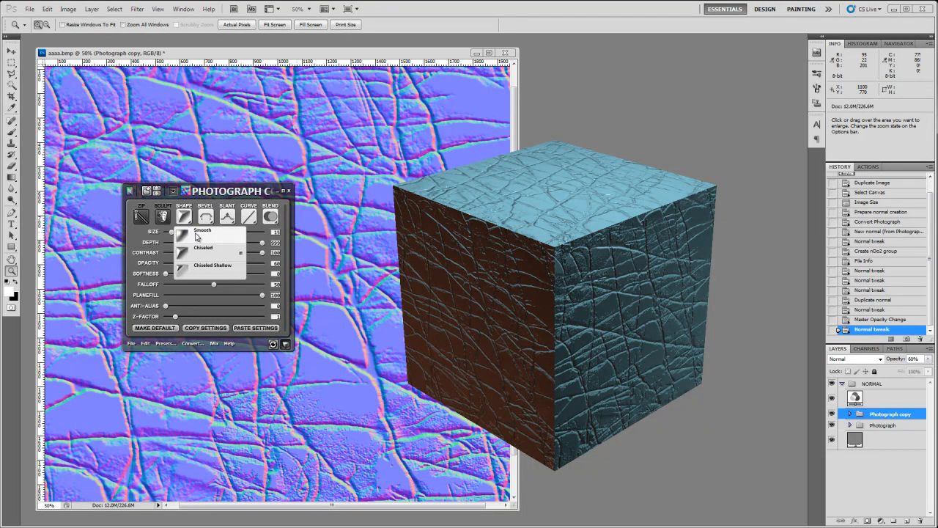
{"action": "left_click", "coordinate": [205, 218]}
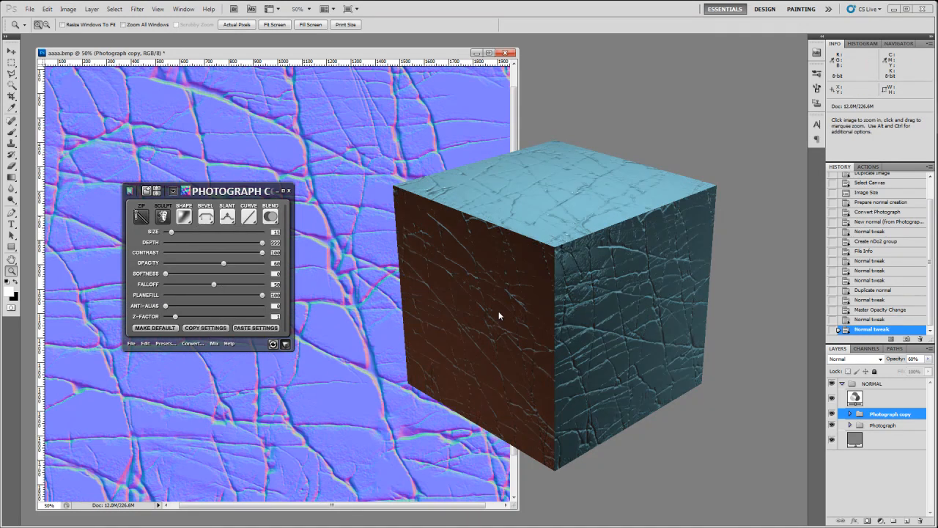
{"action": "left_click_drag", "start_coordinate": [505, 306], "coordinate": [578, 269]}
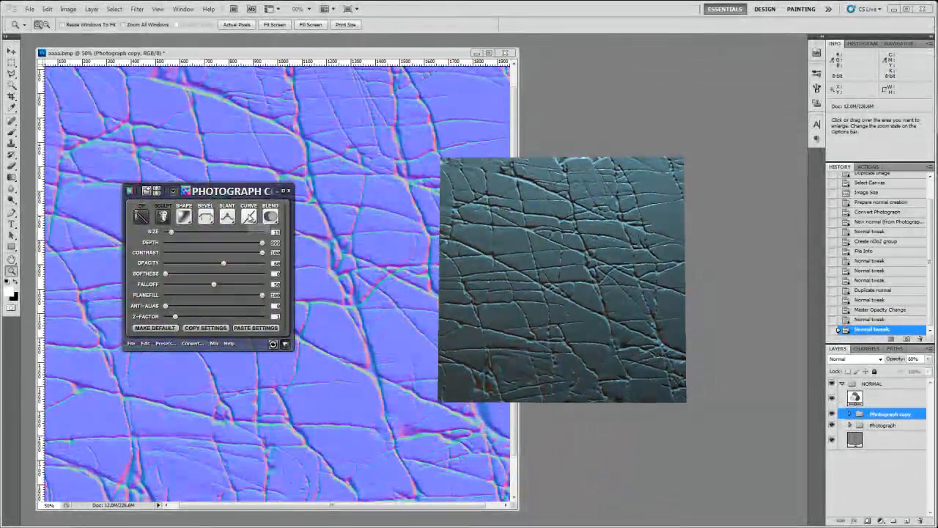
{"action": "left_click", "coordinate": [250, 216]}
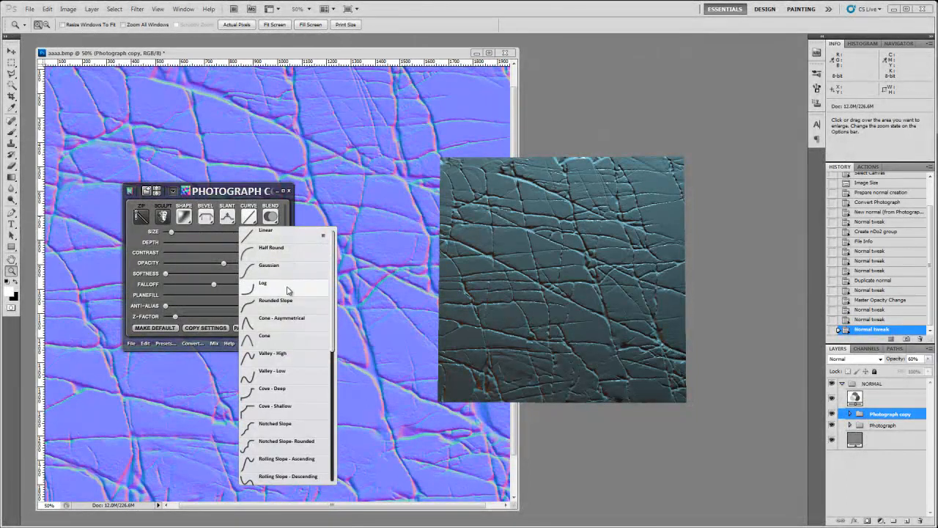
{"action": "left_click", "coordinate": [288, 290]}
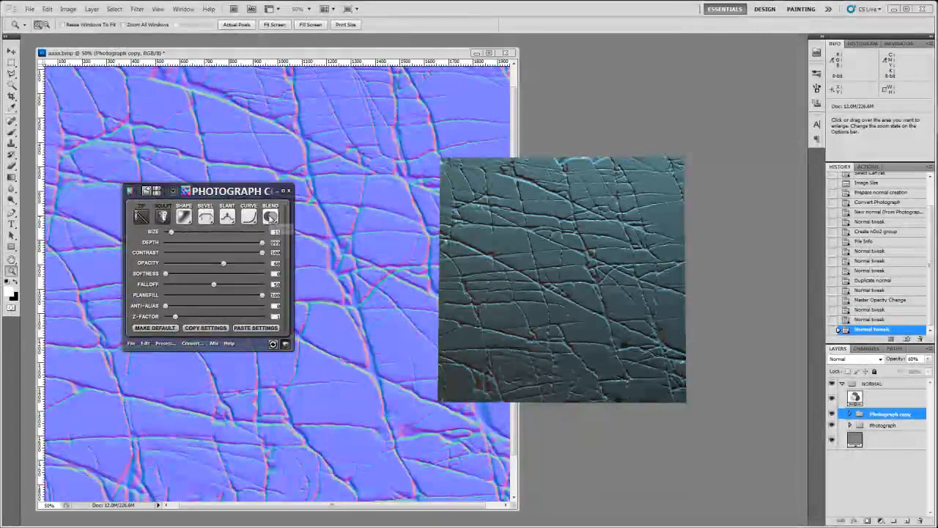
Set Photograph copy to the Overlay blend and reduce its depth to 700
{"action": "left_click", "coordinate": [270, 217]}
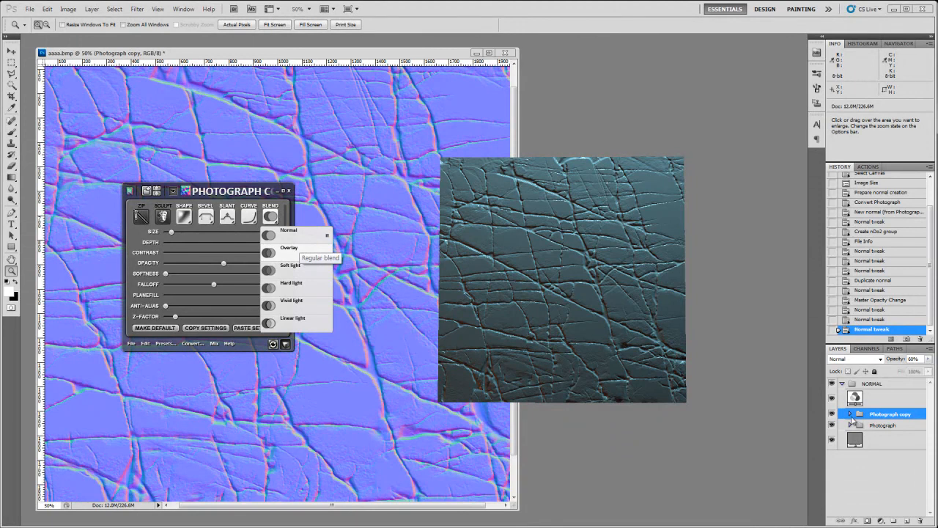
{"action": "left_click", "coordinate": [309, 255]}
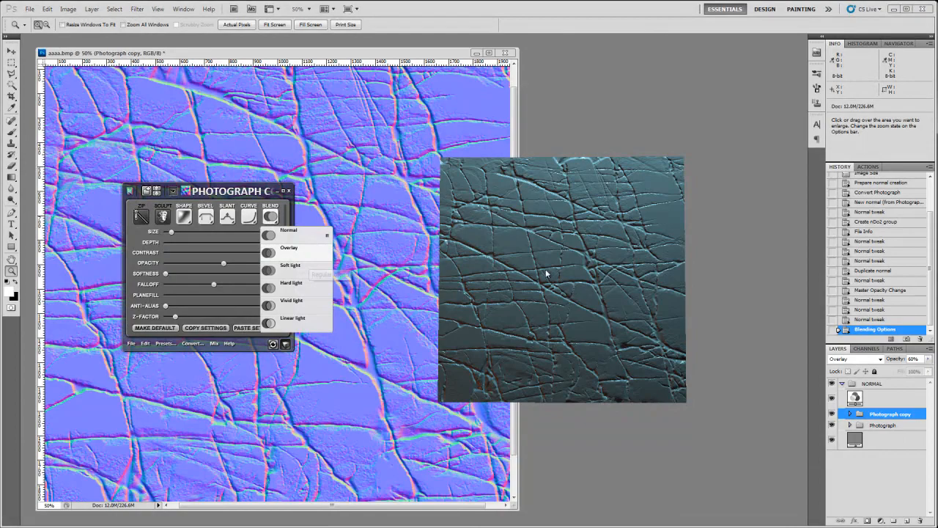
{"action": "left_click", "coordinate": [262, 270]}
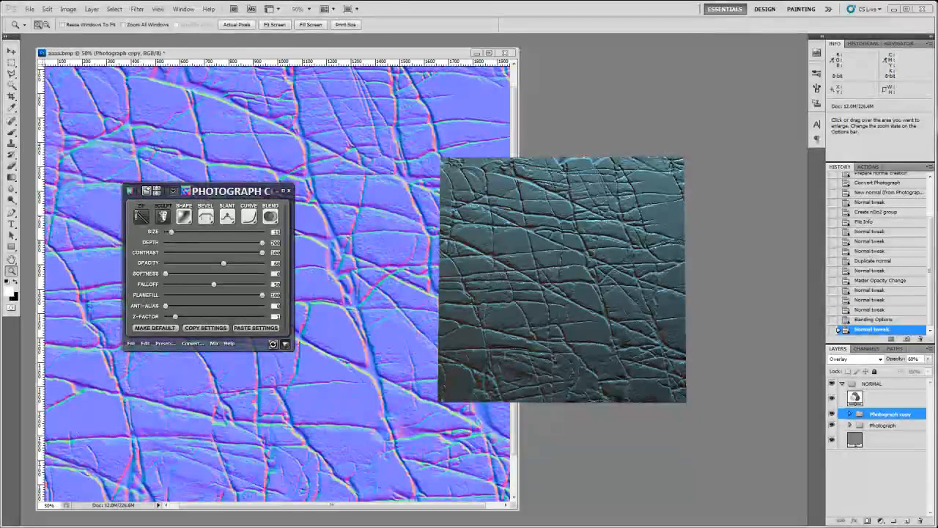
Duplicate the Photograph copy normal layer and set the new layer's size to 60
{"action": "left_click", "coordinate": [145, 344]}
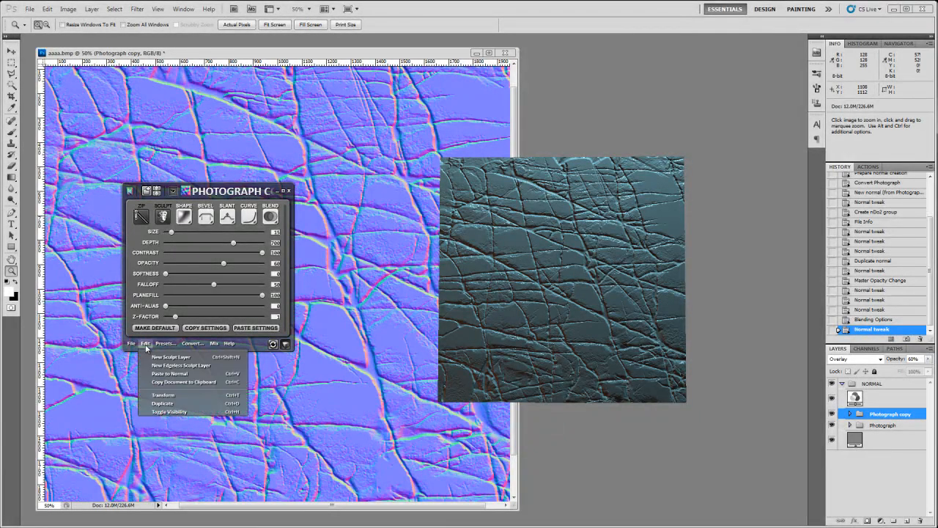
{"action": "left_click", "coordinate": [173, 404]}
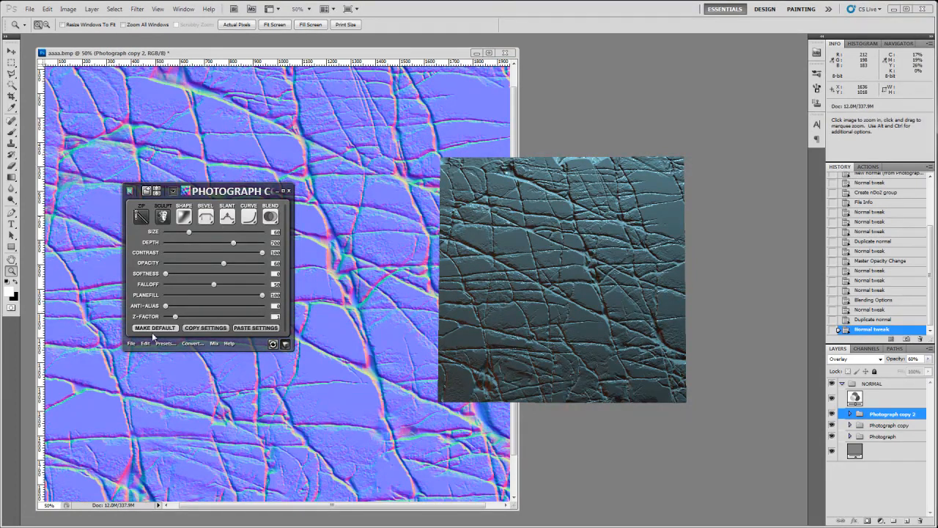
Convert the layered normal map into a hard-surface height map using the active document as the source
{"action": "left_click", "coordinate": [191, 344]}
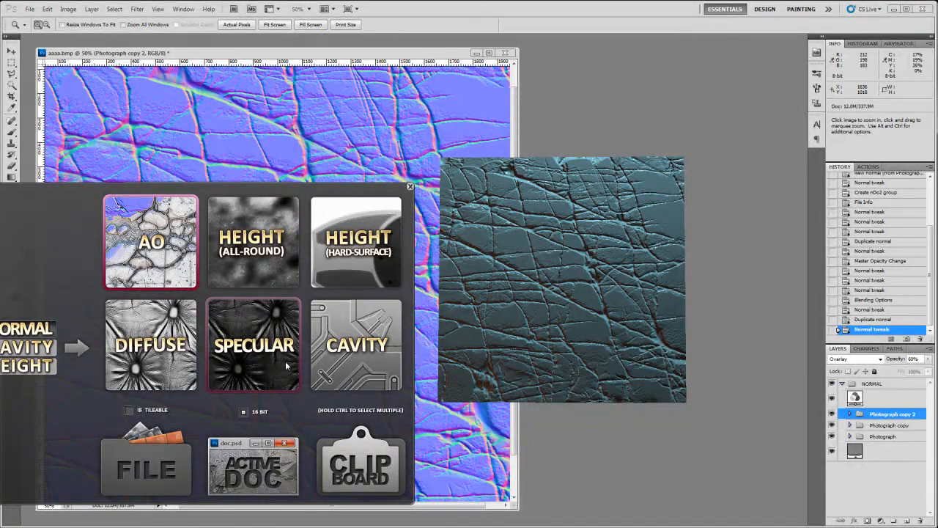
{"action": "left_click", "coordinate": [354, 253]}
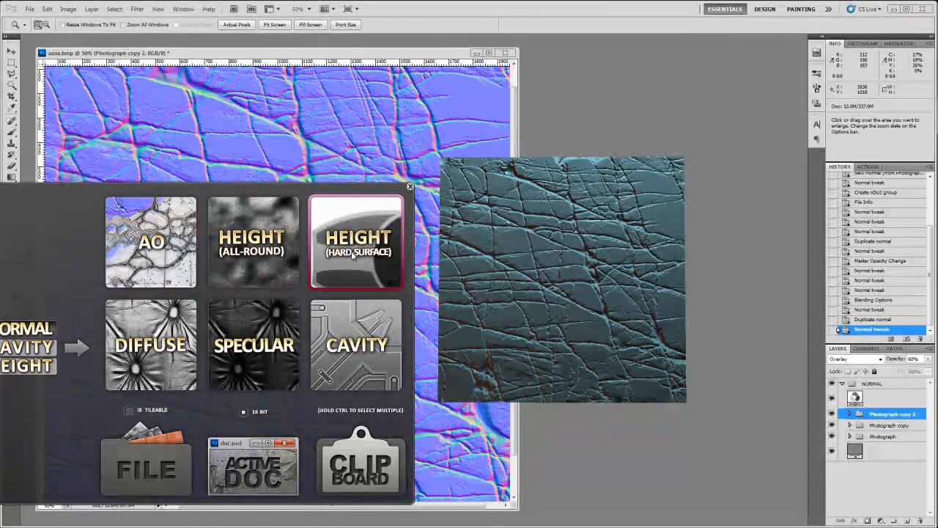
{"action": "left_click", "coordinate": [283, 461]}
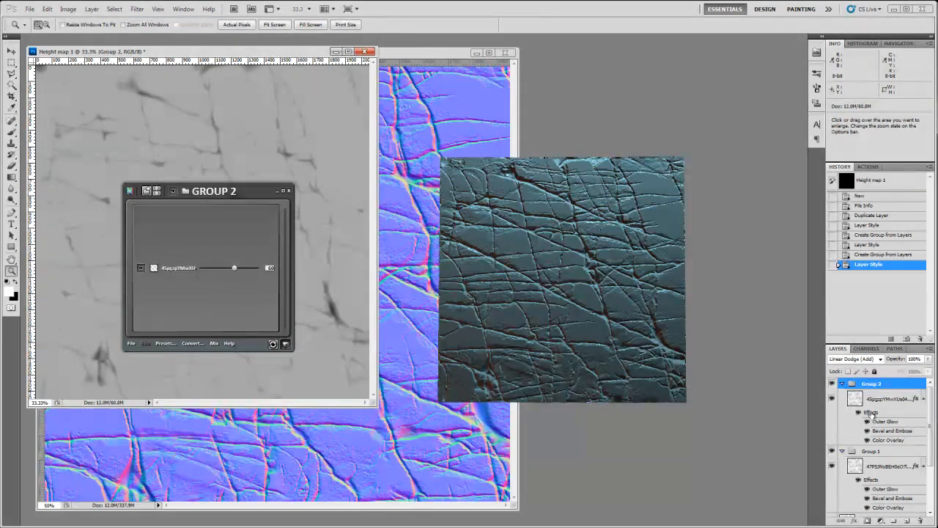
Duplicate the Height map 1 document as Height map 1 copy with merged layers only, placing its window clear of the original
{"action": "right_click", "coordinate": [206, 53]}
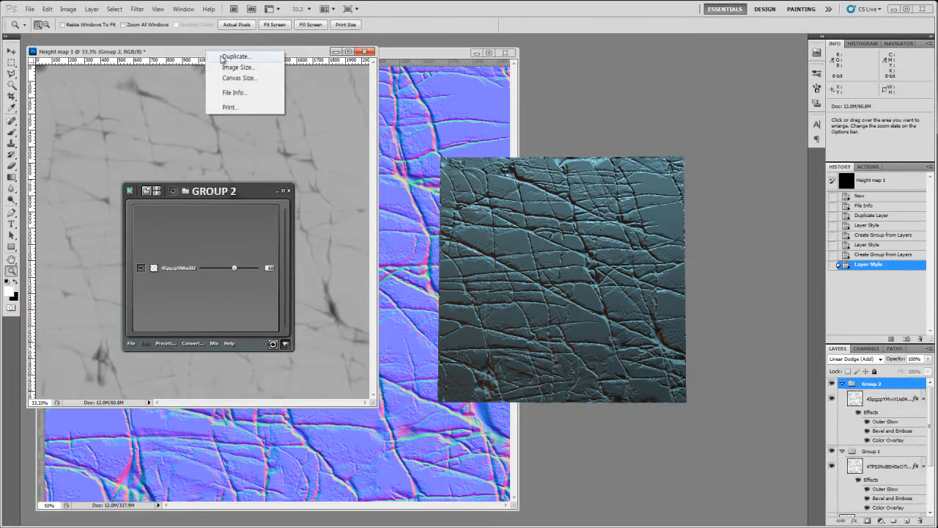
{"action": "left_click", "coordinate": [217, 58]}
{"action": "left_click_drag", "start_coordinate": [150, 70], "coordinate": [321, 113]}
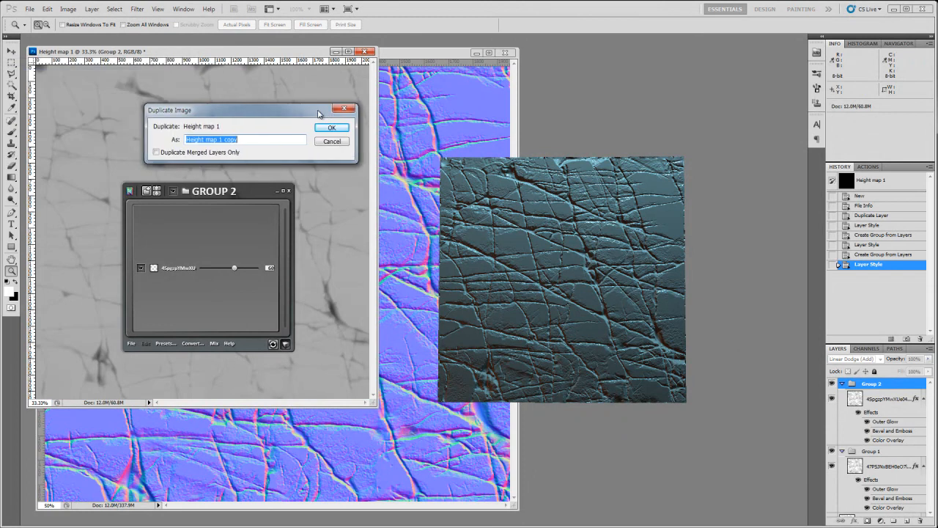
{"action": "left_click", "coordinate": [156, 151]}
{"action": "left_click", "coordinate": [331, 127]}
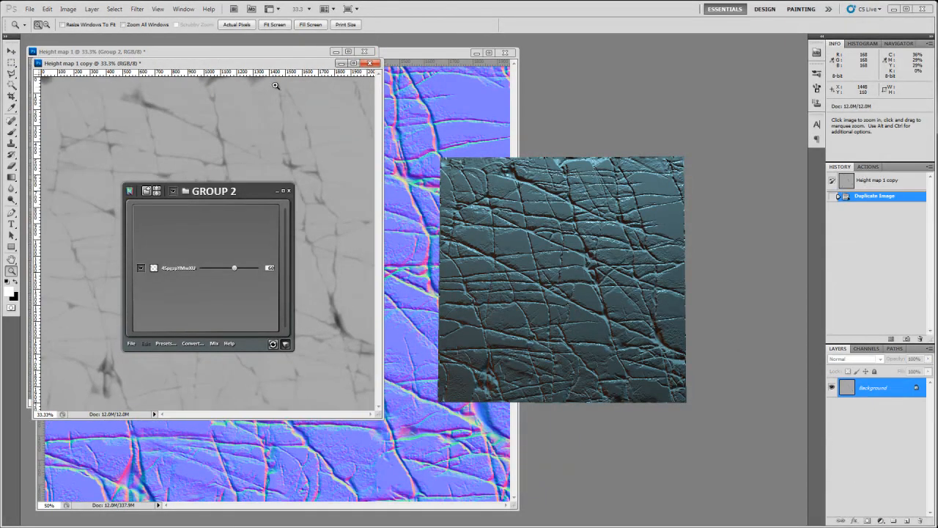
{"action": "left_click_drag", "start_coordinate": [274, 67], "coordinate": [340, 77]}
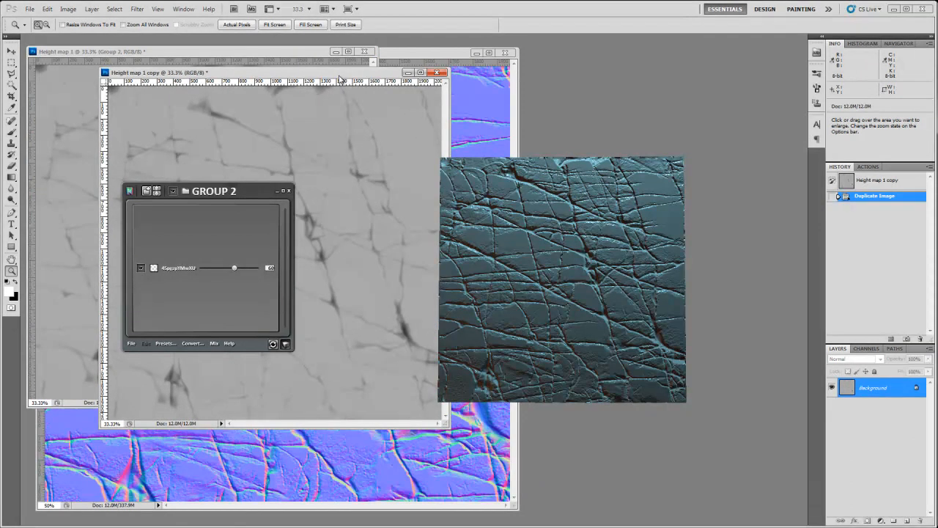
Save the duplicate over Height map 1 copy.bmp in the rock folder as a 24-bit Windows BMP
{"action": "left_click", "coordinate": [30, 8]}
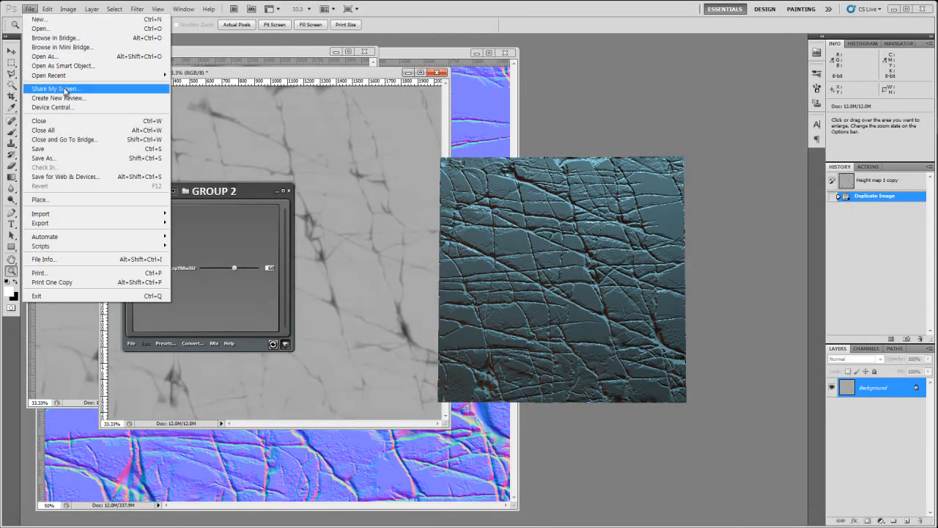
{"action": "left_click", "coordinate": [72, 157]}
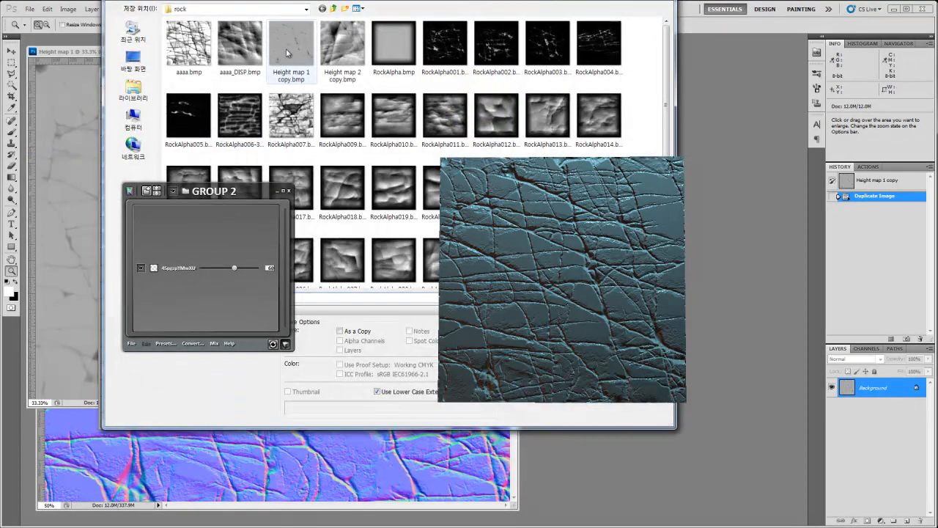
{"action": "left_click_drag", "start_coordinate": [546, 1], "coordinate": [321, 39]}
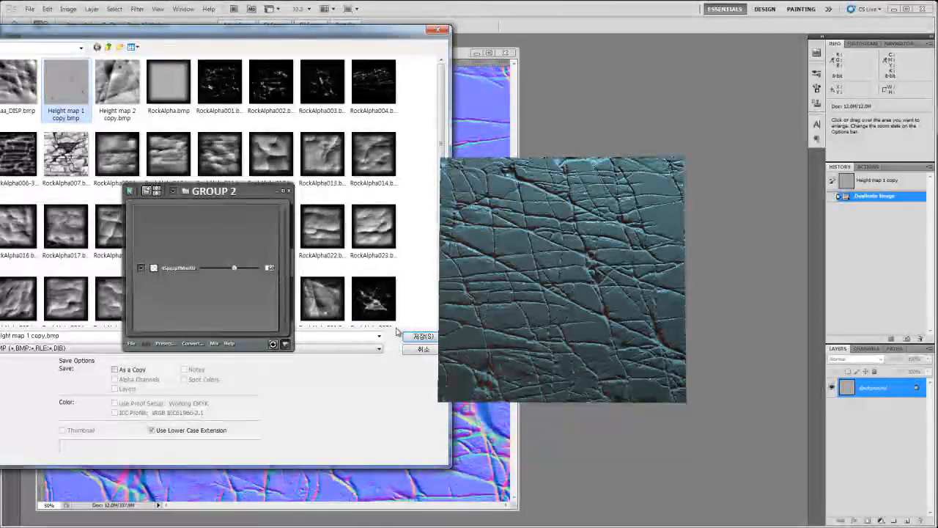
{"action": "left_click", "coordinate": [412, 335]}
{"action": "left_click", "coordinate": [353, 165]}
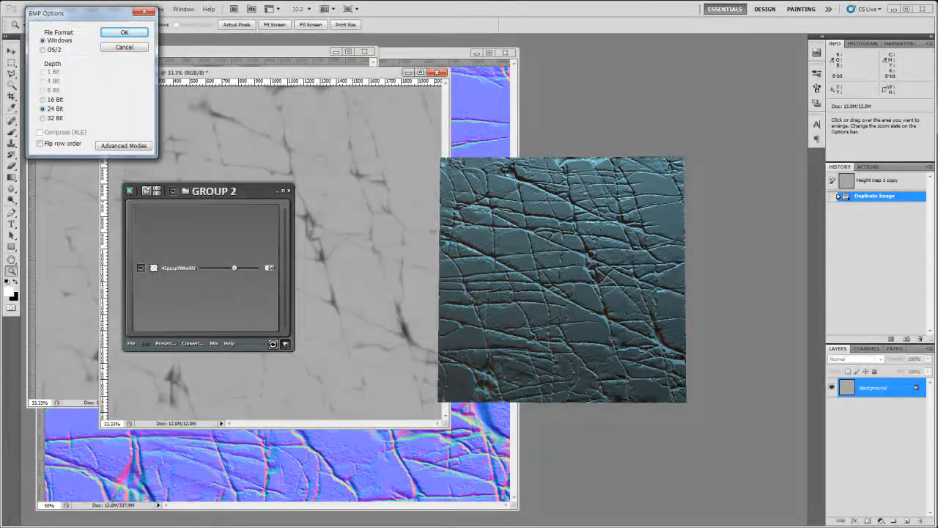
{"action": "left_click", "coordinate": [125, 32]}
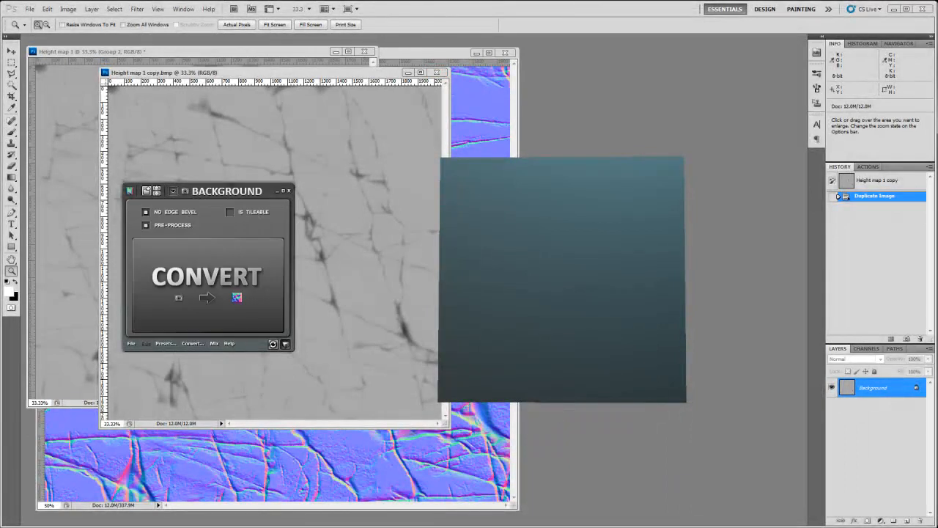
Switch to ZBrush, load the Plane3D primitive and convert it to a PolyMesh3D
{"action": "key", "text": "alt+Tab"}
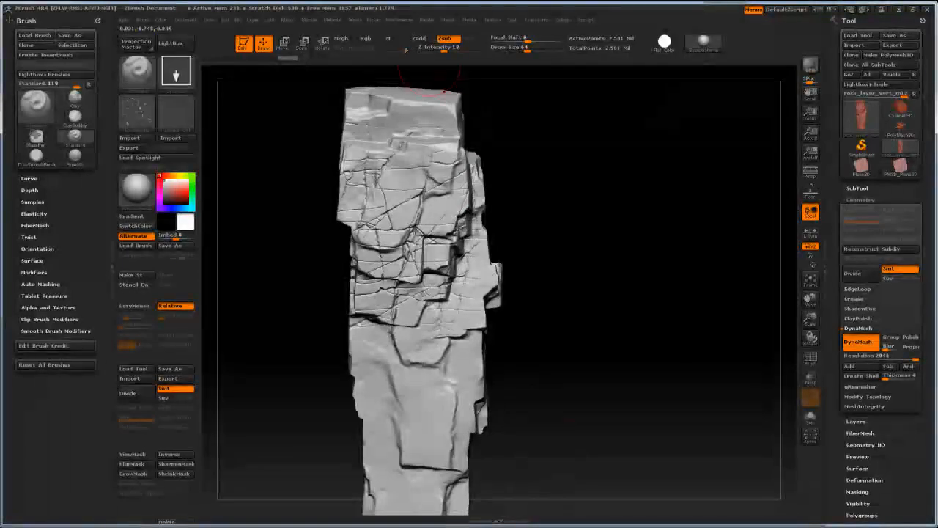
{"action": "mouse_move", "coordinate": [608, 291]}
{"action": "left_mouse_down"}
{"action": "mouse_move", "coordinate": [572, 261]}
{"action": "mouse_move", "coordinate": [674, 258]}
{"action": "left_mouse_up"}
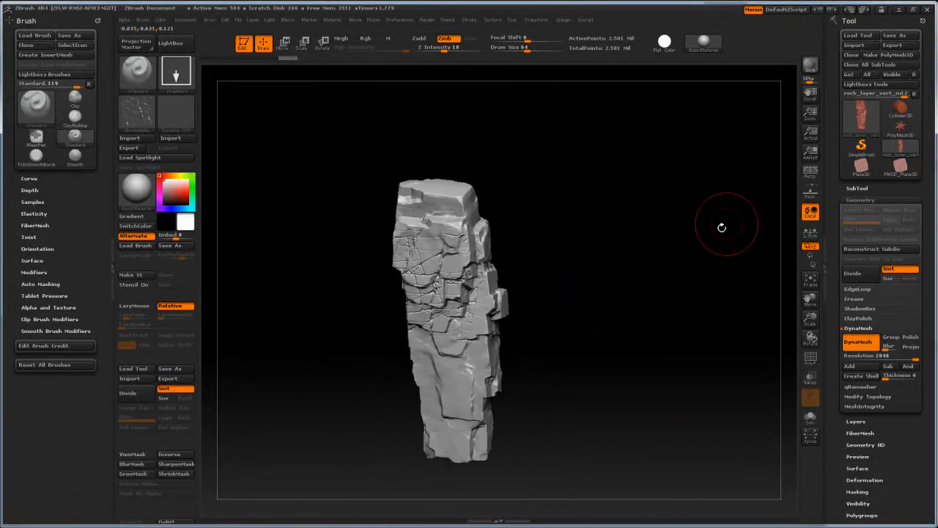
{"action": "left_click", "coordinate": [861, 166]}
{"action": "left_click_drag", "start_coordinate": [643, 304], "coordinate": [652, 279]}
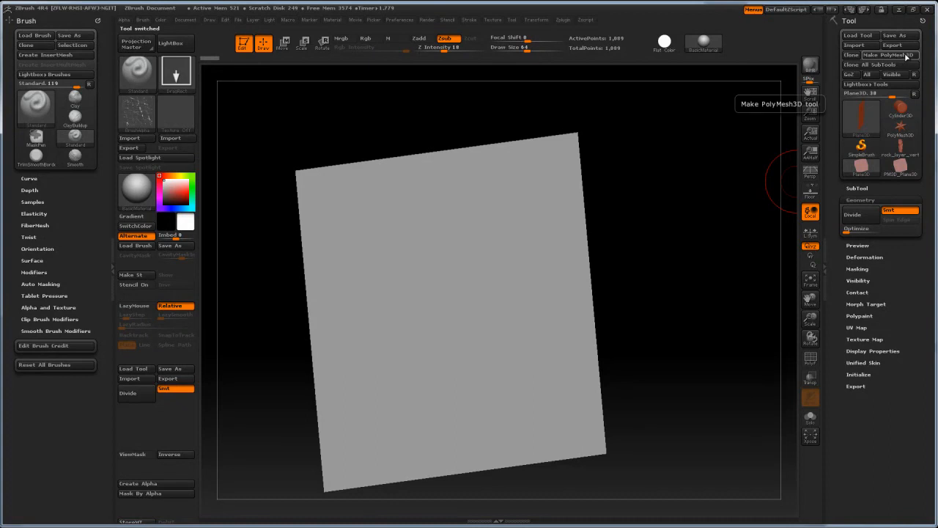
{"action": "left_click", "coordinate": [904, 56]}
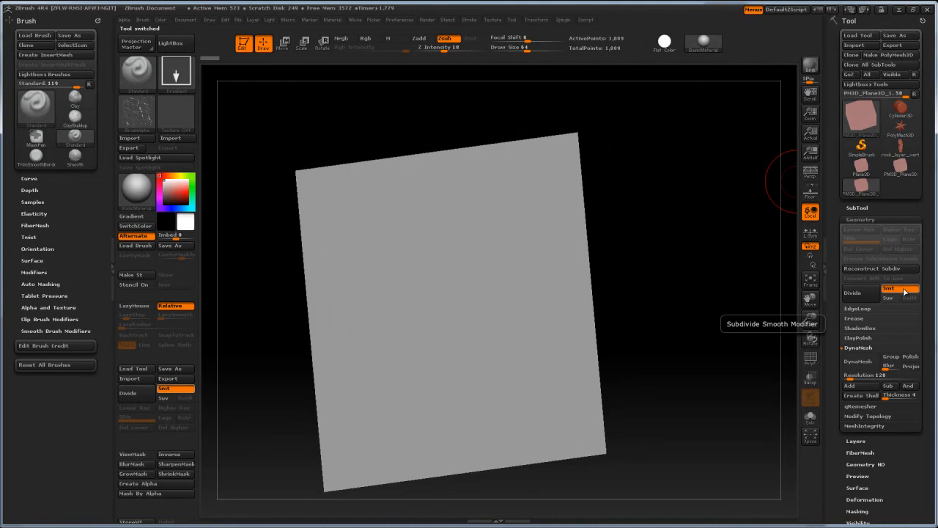
Turn off subdivision smoothing and divide the plane up to subdivision level 7, facing it frontally
{"action": "left_click", "coordinate": [904, 291]}
{"action": "left_click", "coordinate": [865, 297]}
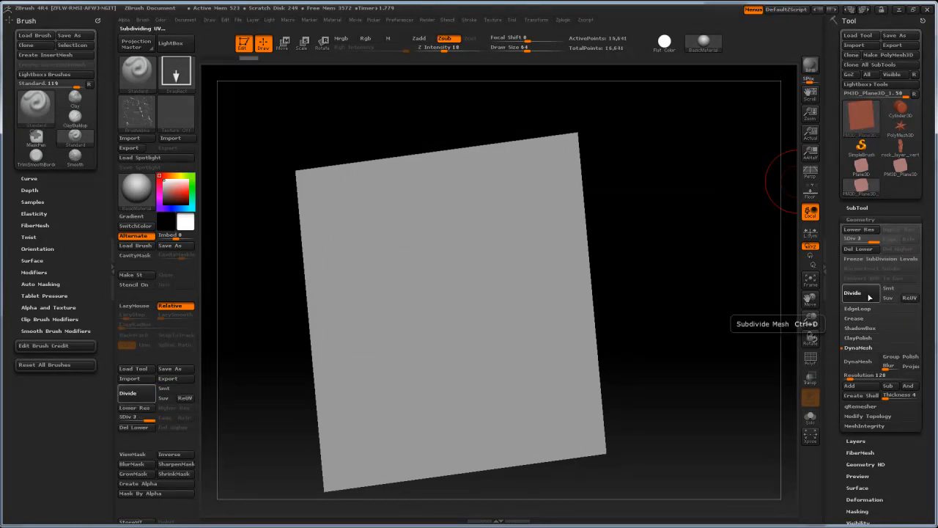
{"action": "left_click", "coordinate": [868, 296]}
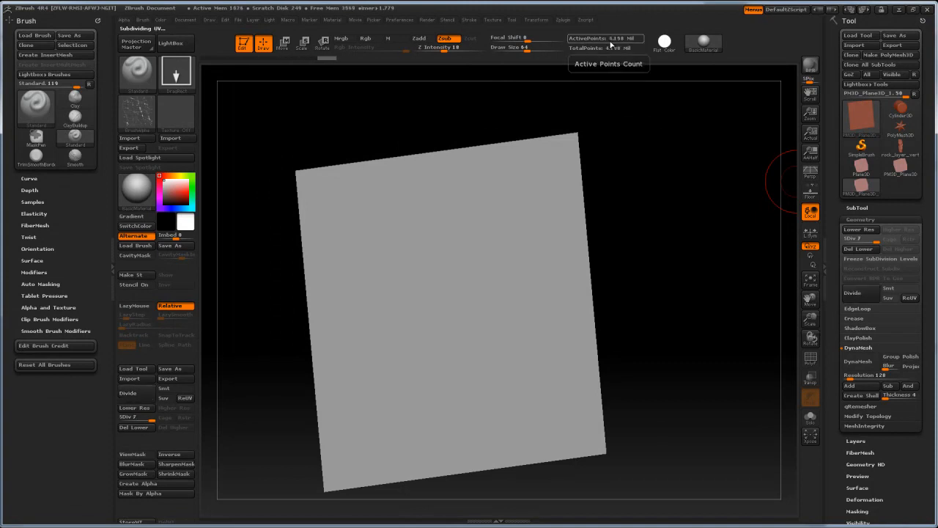
{"action": "mouse_move", "coordinate": [670, 251]}
{"action": "left_mouse_down"}
{"action": "mouse_move", "coordinate": [659, 267]}
{"action": "mouse_move", "coordinate": [670, 274]}
{"action": "mouse_move", "coordinate": [658, 272]}
{"action": "mouse_move", "coordinate": [681, 261]}
{"action": "left_mouse_up"}
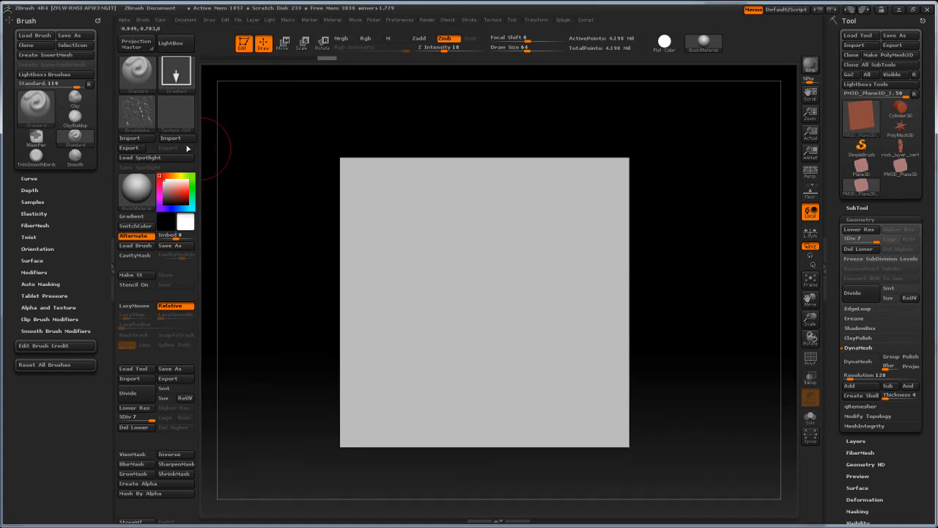
Import Height map 1 copy.bmp from the rock folder as the current alpha
{"action": "left_click", "coordinate": [130, 139]}
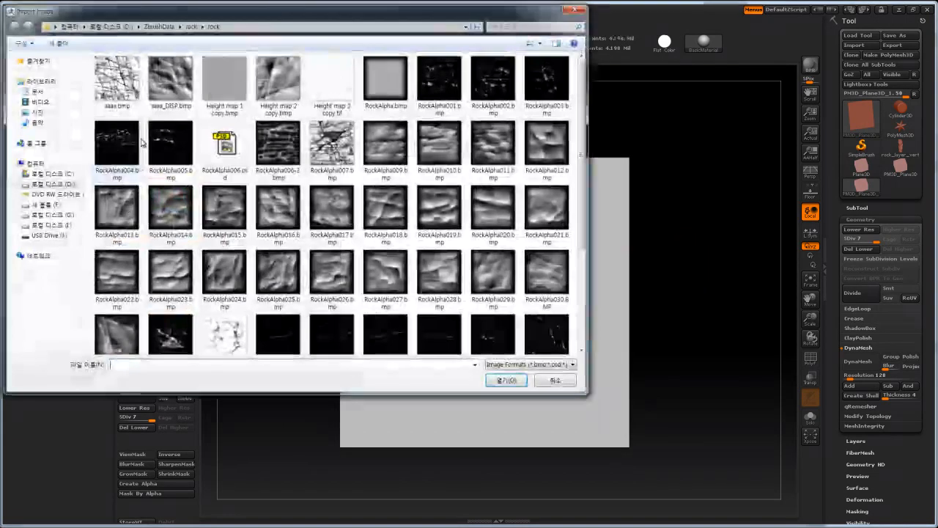
{"action": "left_click", "coordinate": [223, 94]}
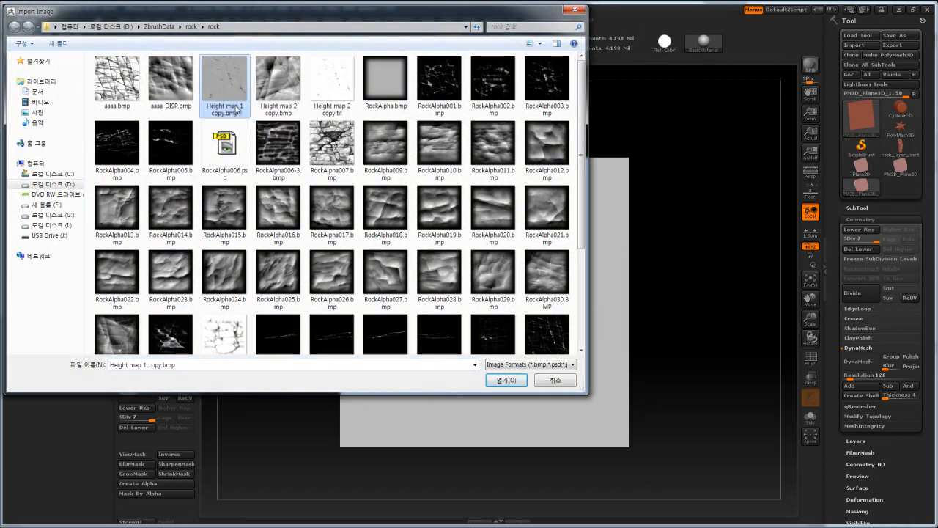
{"action": "left_click", "coordinate": [506, 379]}
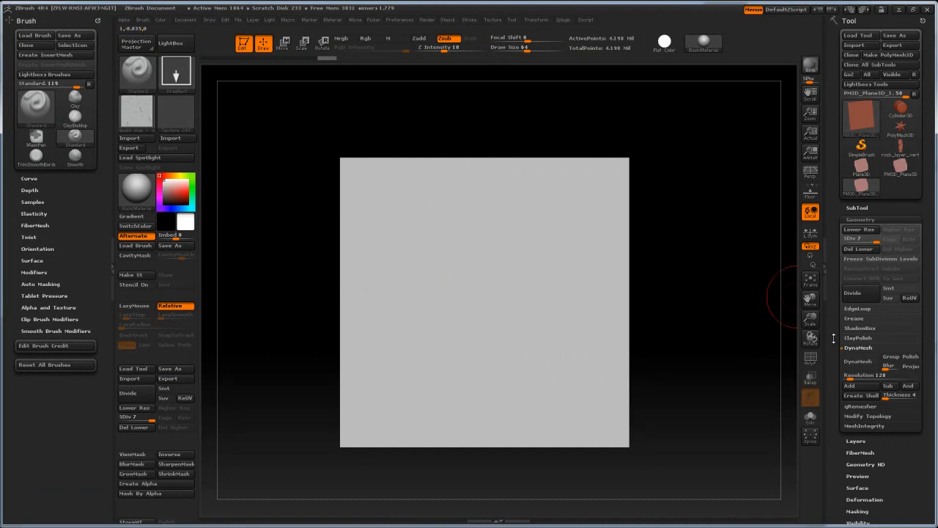
Mask the plane using the imported height map alpha
{"action": "scroll", "coordinate": [833, 338], "scroll_direction": "down", "scroll_amount": 8}
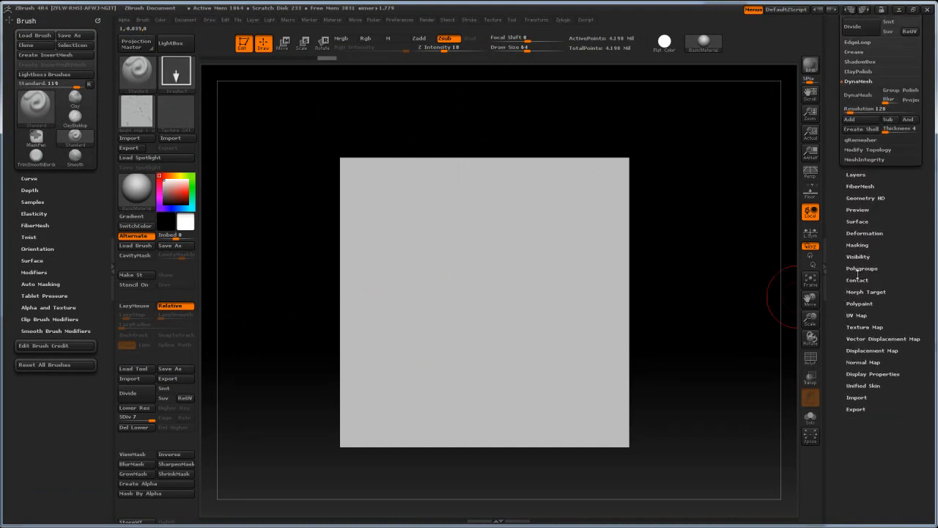
{"action": "left_click", "coordinate": [857, 245]}
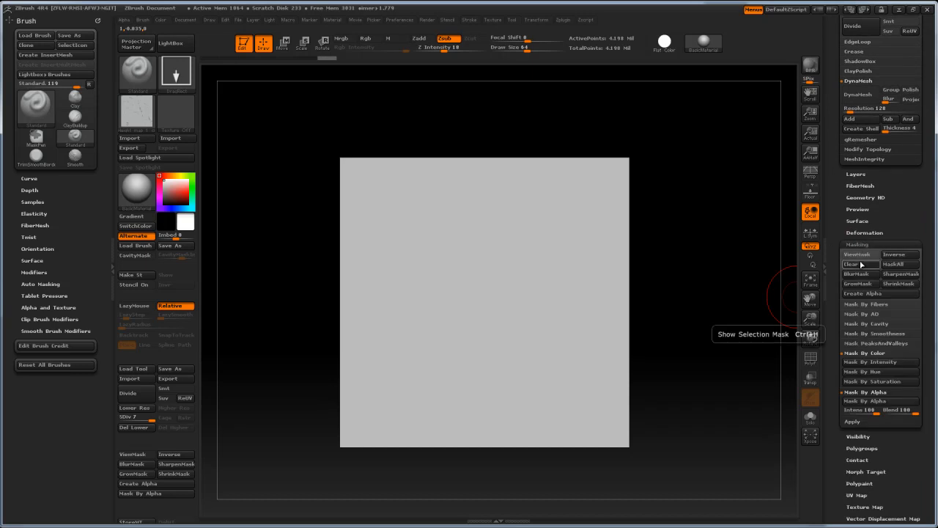
{"action": "left_click", "coordinate": [857, 392]}
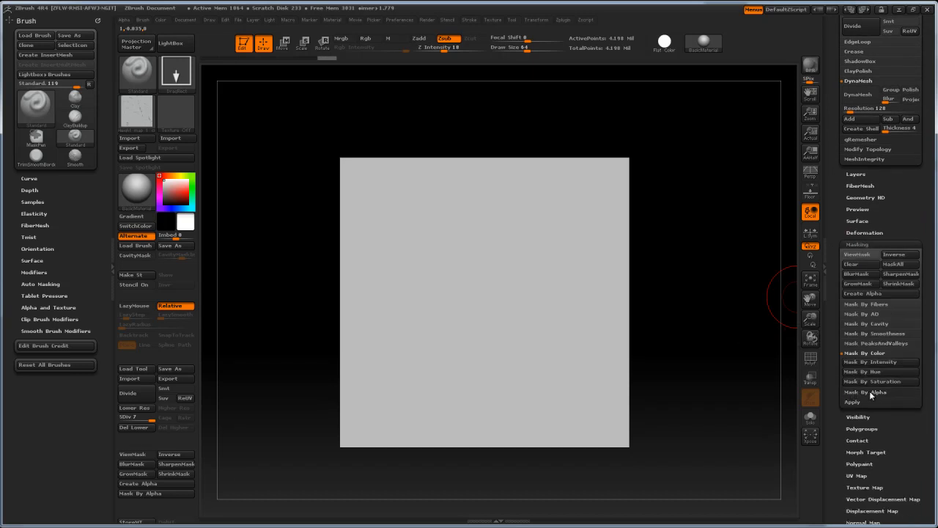
{"action": "left_click", "coordinate": [869, 392]}
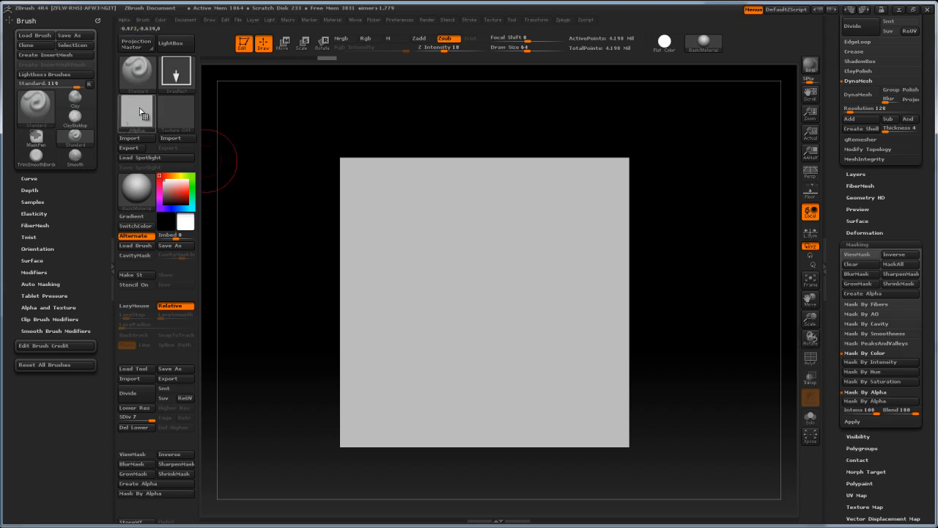
{"action": "left_click", "coordinate": [865, 402]}
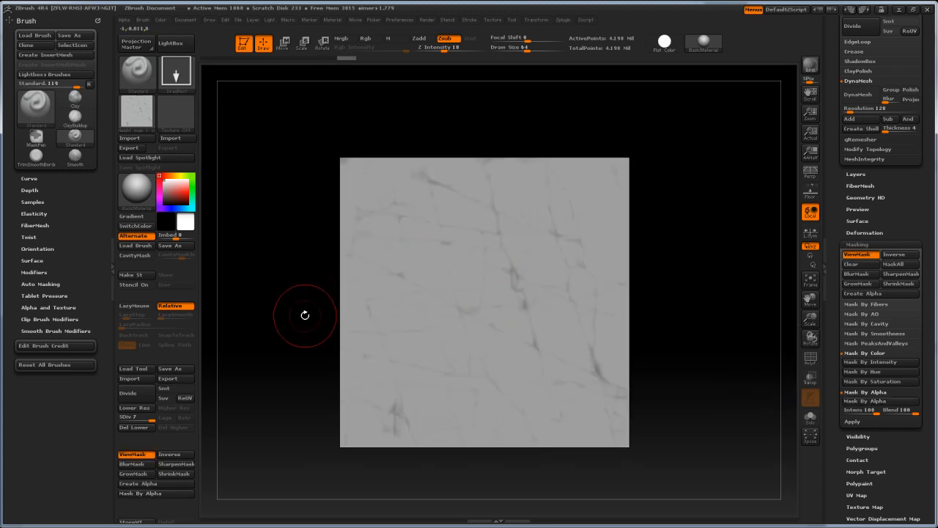
{"action": "mouse_move", "coordinate": [300, 316]}
{"action": "left_mouse_down", "text": "alt"}
{"action": "mouse_move", "coordinate": [291, 328]}
{"action": "mouse_move", "coordinate": [289, 305]}
{"action": "mouse_move", "coordinate": [296, 319]}
{"action": "mouse_move", "coordinate": [306, 306]}
{"action": "left_mouse_up", "text": "alt"}
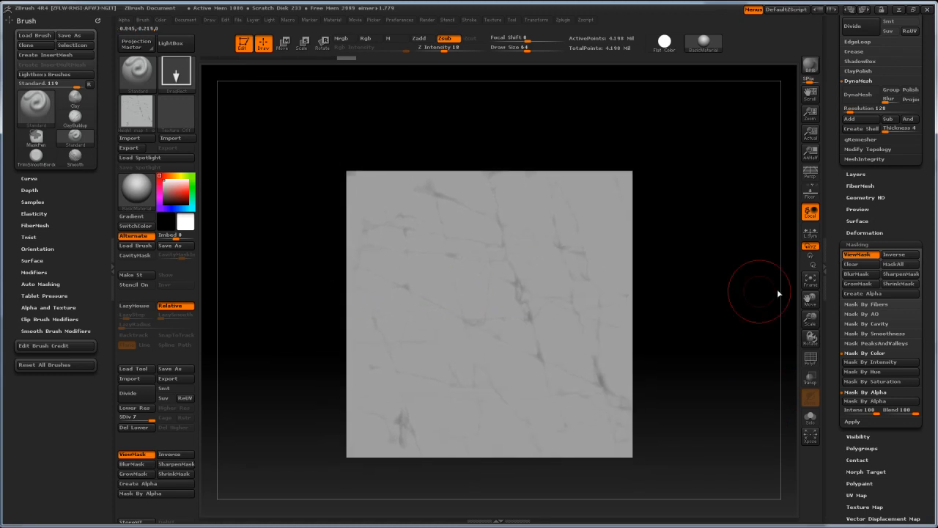
Offset the masked plane along the Z axis with Deformation to raise the crack relief, and clear the mask
{"action": "left_click", "coordinate": [865, 232]}
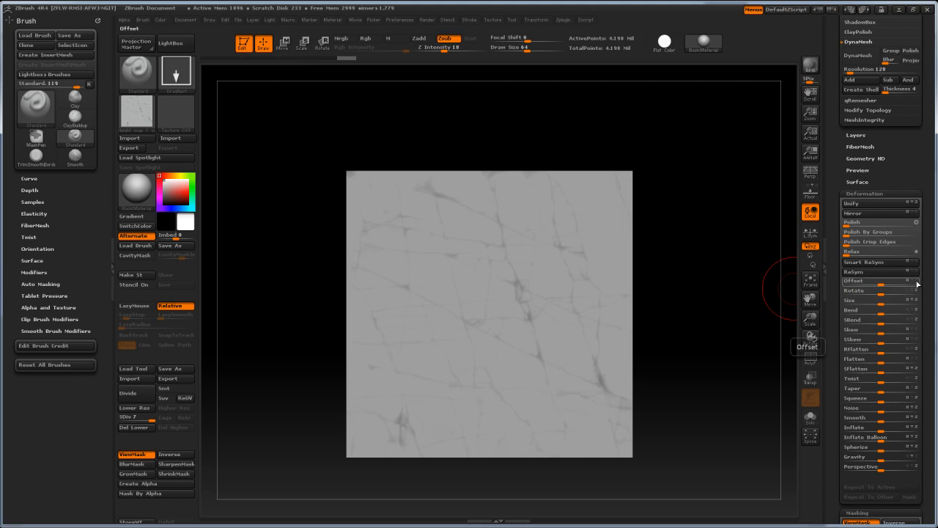
{"action": "left_click", "coordinate": [884, 280]}
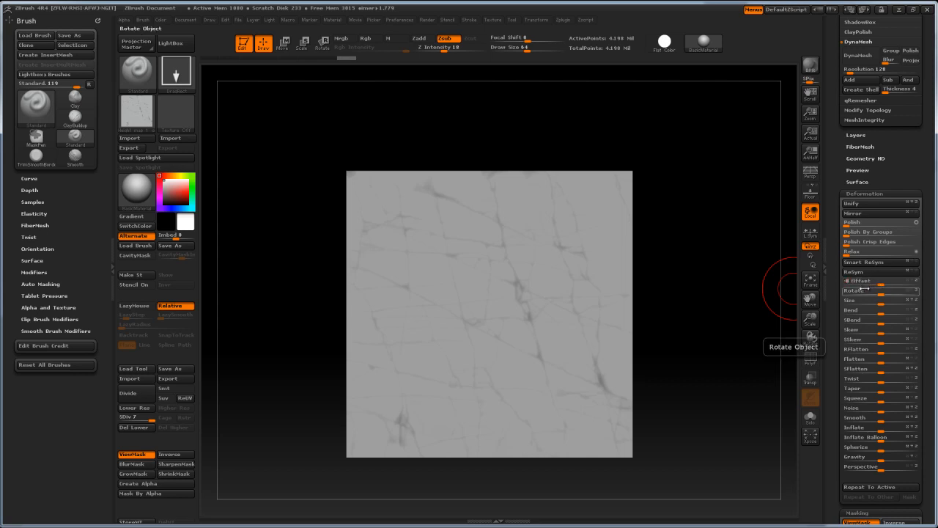
{"action": "mouse_move", "coordinate": [697, 303]}
{"action": "left_mouse_down"}
{"action": "mouse_move", "coordinate": [729, 331]}
{"action": "mouse_move", "coordinate": [720, 320]}
{"action": "mouse_move", "coordinate": [718, 339]}
{"action": "mouse_move", "coordinate": [738, 310]}
{"action": "mouse_move", "coordinate": [740, 326]}
{"action": "mouse_move", "coordinate": [676, 352]}
{"action": "mouse_move", "coordinate": [694, 335]}
{"action": "left_mouse_up"}
{"action": "key", "text": "ctrl+z"}
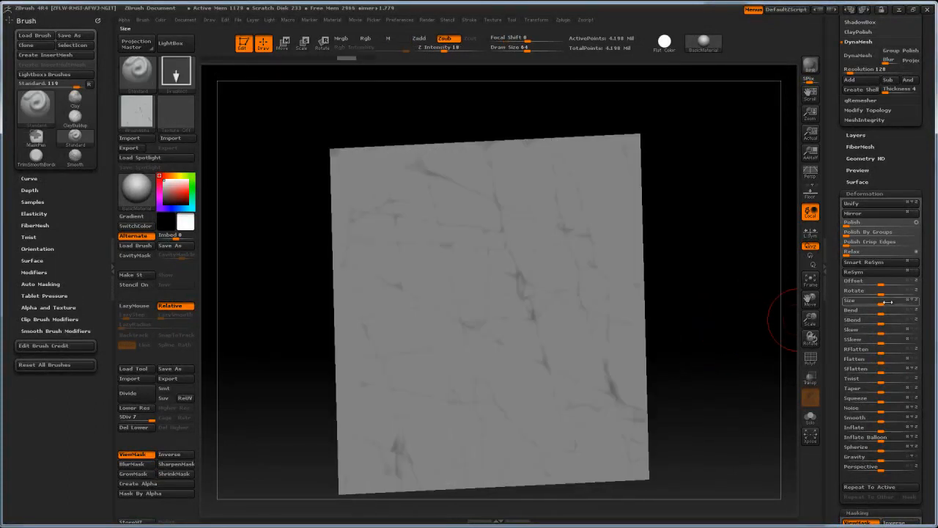
{"action": "left_click_drag", "start_coordinate": [879, 280], "coordinate": [866, 285]}
{"action": "mouse_move", "coordinate": [714, 323]}
{"action": "left_mouse_down"}
{"action": "mouse_move", "coordinate": [704, 323]}
{"action": "mouse_move", "coordinate": [700, 342]}
{"action": "mouse_move", "coordinate": [709, 340]}
{"action": "left_mouse_up"}
{"action": "key", "text": "ctrl"}
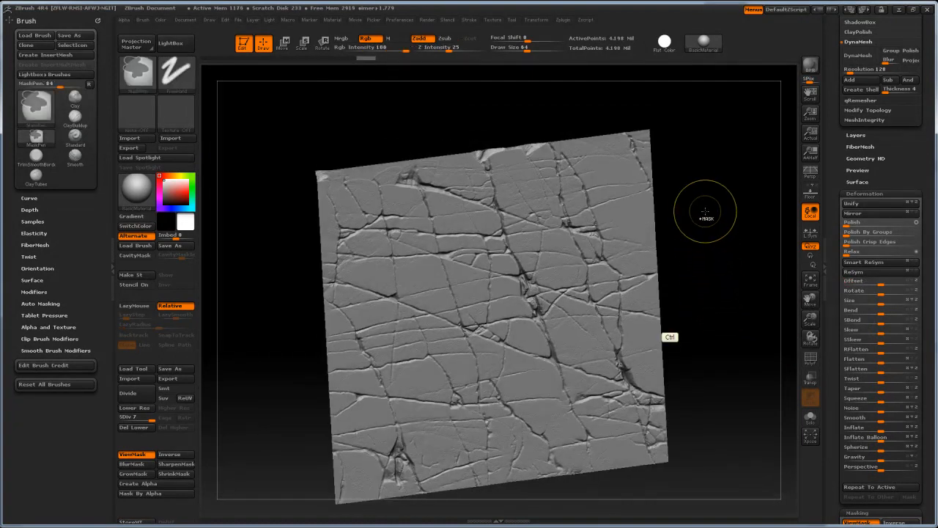
{"action": "mouse_move", "coordinate": [701, 195]}
{"action": "left_mouse_down", "text": "ctrl"}
{"action": "mouse_move", "coordinate": [757, 281]}
{"action": "mouse_move", "coordinate": [741, 295]}
{"action": "mouse_move", "coordinate": [746, 268]}
{"action": "mouse_move", "coordinate": [756, 286]}
{"action": "mouse_move", "coordinate": [736, 272]}
{"action": "mouse_move", "coordinate": [745, 297]}
{"action": "mouse_move", "coordinate": [728, 266]}
{"action": "mouse_move", "coordinate": [704, 263]}
{"action": "mouse_move", "coordinate": [717, 276]}
{"action": "mouse_move", "coordinate": [697, 253]}
{"action": "mouse_move", "coordinate": [670, 278]}
{"action": "mouse_move", "coordinate": [691, 297]}
{"action": "mouse_move", "coordinate": [685, 302]}
{"action": "left_mouse_up", "text": "ctrl"}
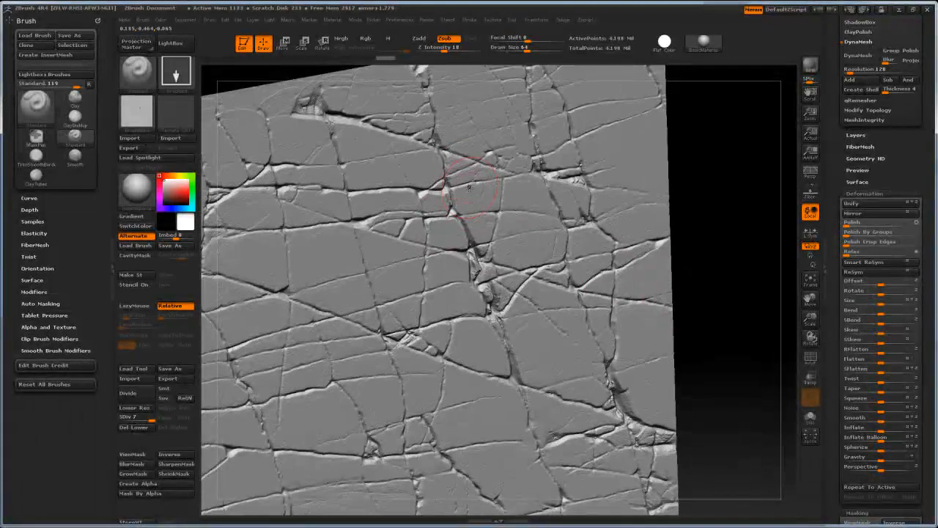
Trim the cracked plane's surface with the TrimDynamic brush at draw size 28
{"action": "left_click_drag", "start_coordinate": [747, 209], "coordinate": [725, 235]}
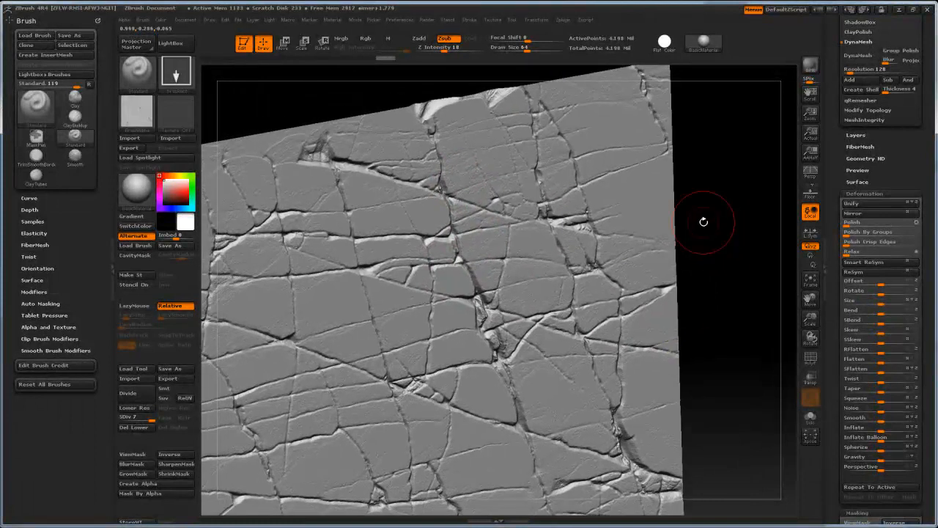
{"action": "key", "text": "b"}
{"action": "key", "text": "t"}
{"action": "key", "text": "d"}
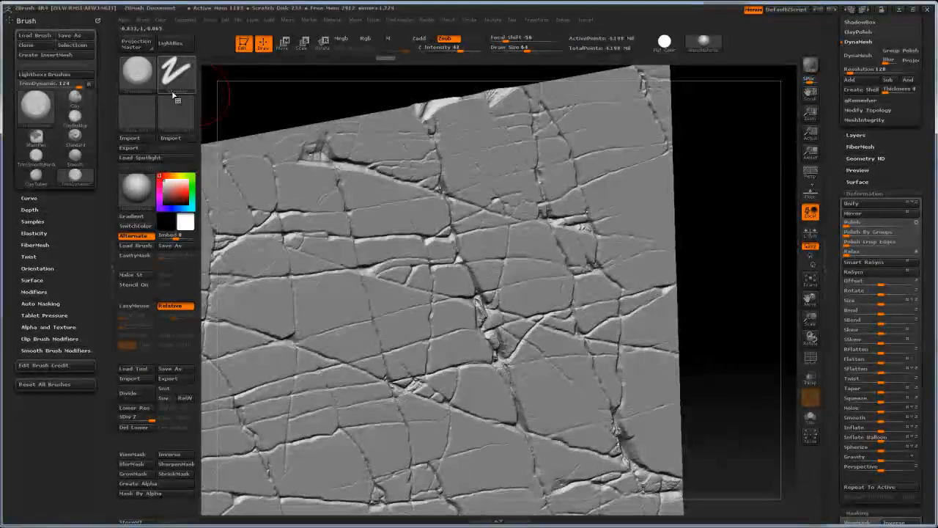
{"action": "left_click_drag", "start_coordinate": [761, 274], "coordinate": [722, 257]}
{"action": "key", "text": "bracketleft"}
{"action": "key", "text": "bracketleft"}
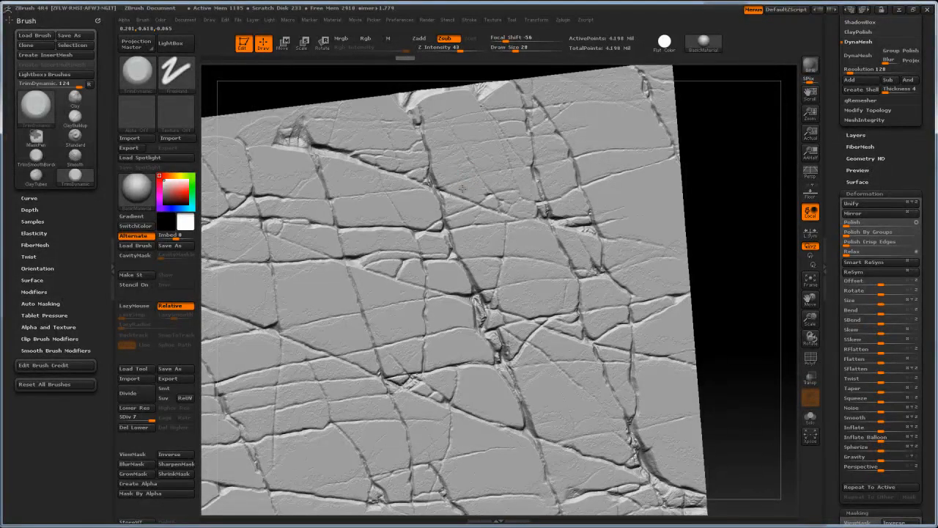
{"action": "mouse_move", "coordinate": [737, 259]}
{"action": "left_mouse_down"}
{"action": "mouse_move", "coordinate": [743, 268]}
{"action": "mouse_move", "coordinate": [670, 337]}
{"action": "mouse_move", "coordinate": [671, 369]}
{"action": "left_mouse_up"}
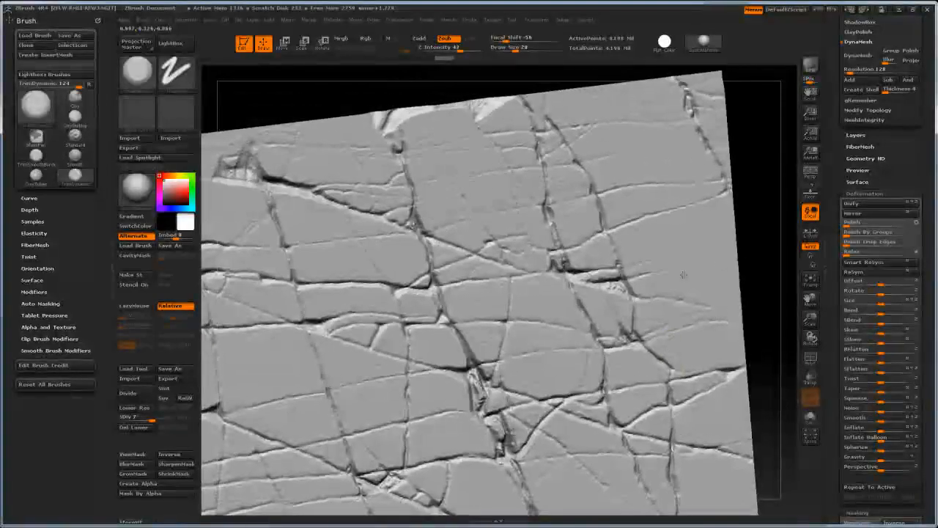
Set up the Standard brush for carving with the FreeHand stroke, Alpha 39, draw size 16 and Z intensity 22
{"action": "left_click", "coordinate": [76, 139]}
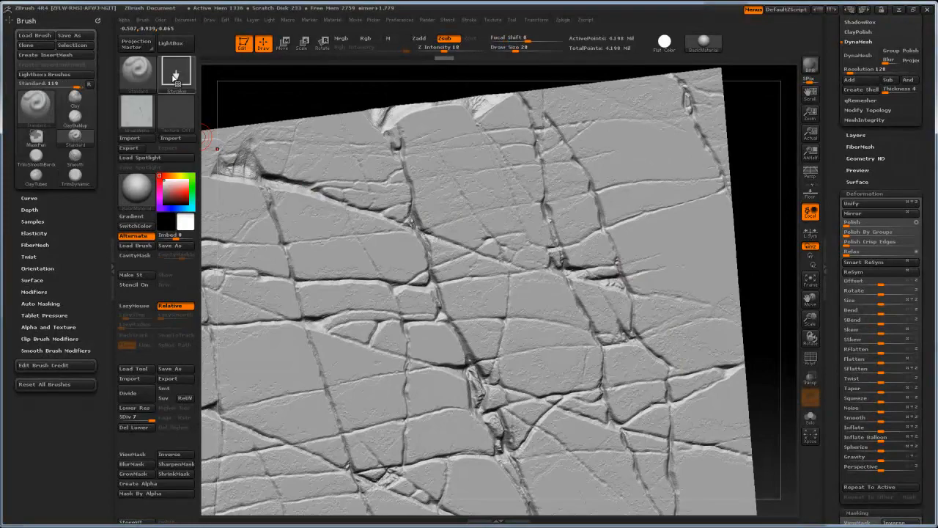
{"action": "left_click", "coordinate": [174, 71]}
{"action": "left_click", "coordinate": [306, 82]}
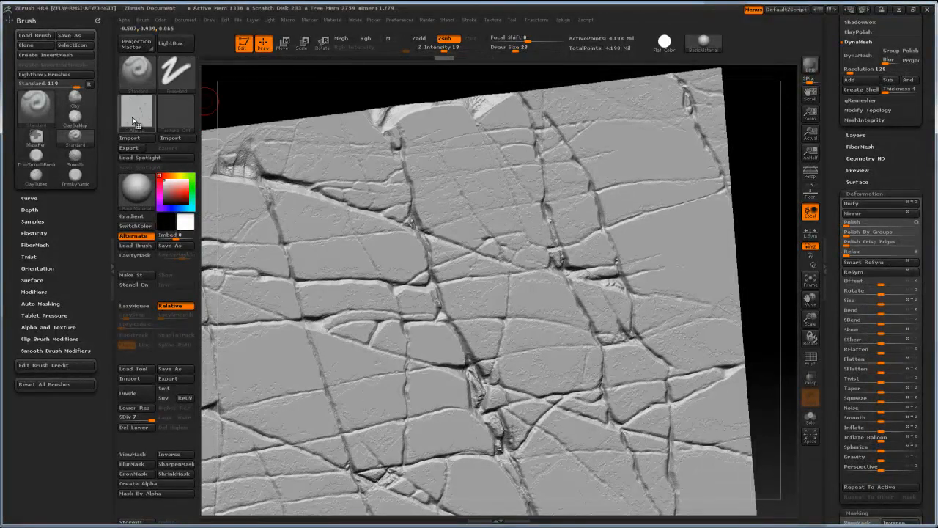
{"action": "left_click", "coordinate": [137, 111]}
{"action": "left_click", "coordinate": [424, 177]}
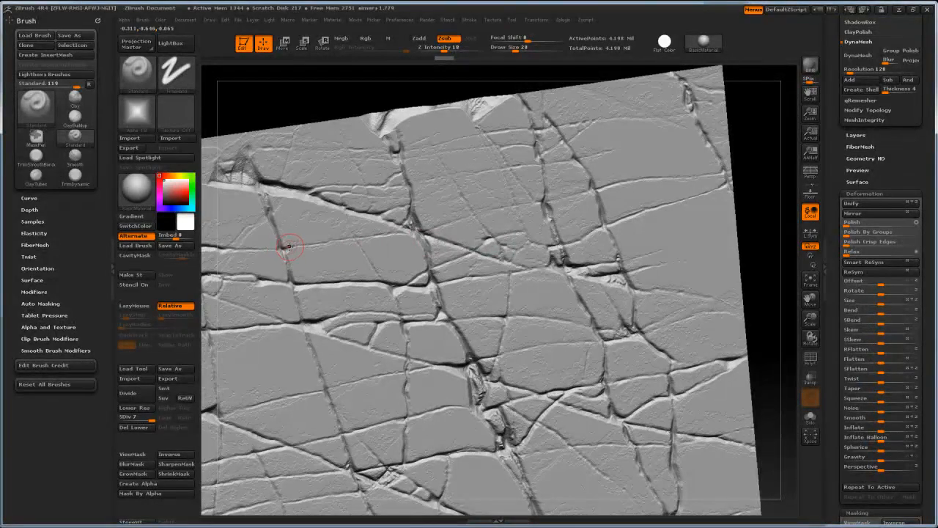
{"action": "key", "text": "bracketleft"}
{"action": "left_click", "coordinate": [174, 125]}
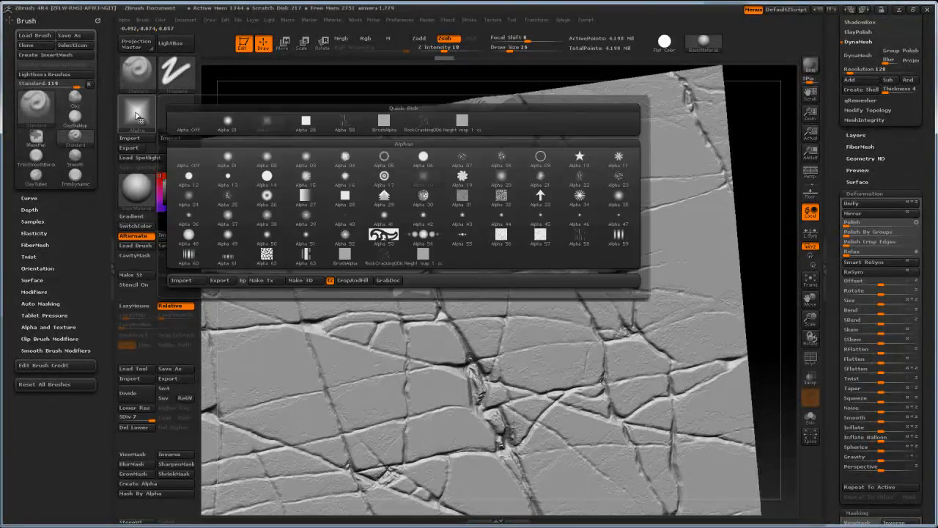
{"action": "left_click", "coordinate": [314, 221]}
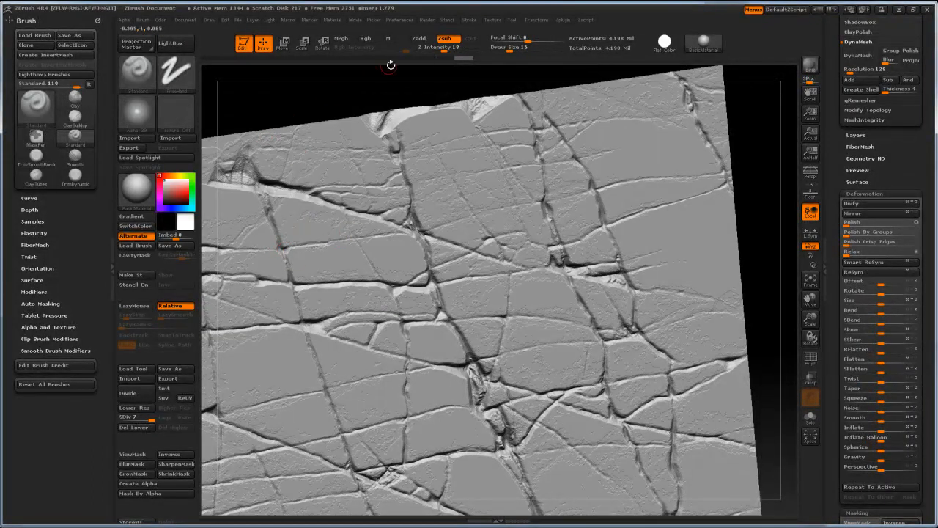
{"action": "left_click_drag", "start_coordinate": [444, 50], "coordinate": [446, 50]}
Carve the thin cracks in the plane's upper and middle area deeper with the Standard brush
{"action": "left_click_drag", "start_coordinate": [771, 396], "coordinate": [773, 455], "text": "alt"}
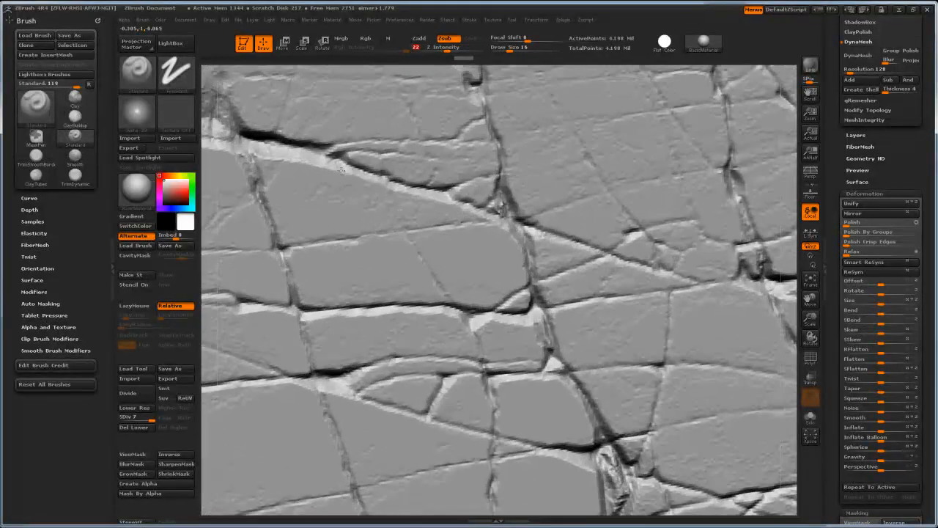
{"action": "right_click_drag", "start_coordinate": [350, 126], "coordinate": [341, 130]}
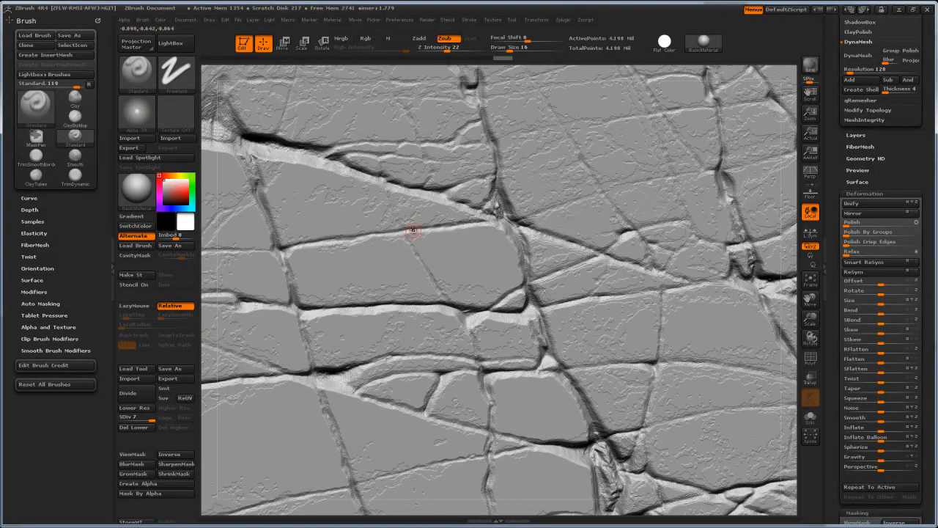
{"action": "key", "text": "f"}
{"action": "mouse_move", "coordinate": [732, 219]}
{"action": "left_mouse_down", "text": "alt"}
{"action": "mouse_move", "coordinate": [681, 199]}
{"action": "mouse_move", "coordinate": [671, 222]}
{"action": "mouse_move", "coordinate": [701, 256]}
{"action": "mouse_move", "coordinate": [585, 204]}
{"action": "left_mouse_up", "text": "alt"}
{"action": "left_click_drag", "start_coordinate": [653, 212], "coordinate": [670, 242], "text": "alt"}
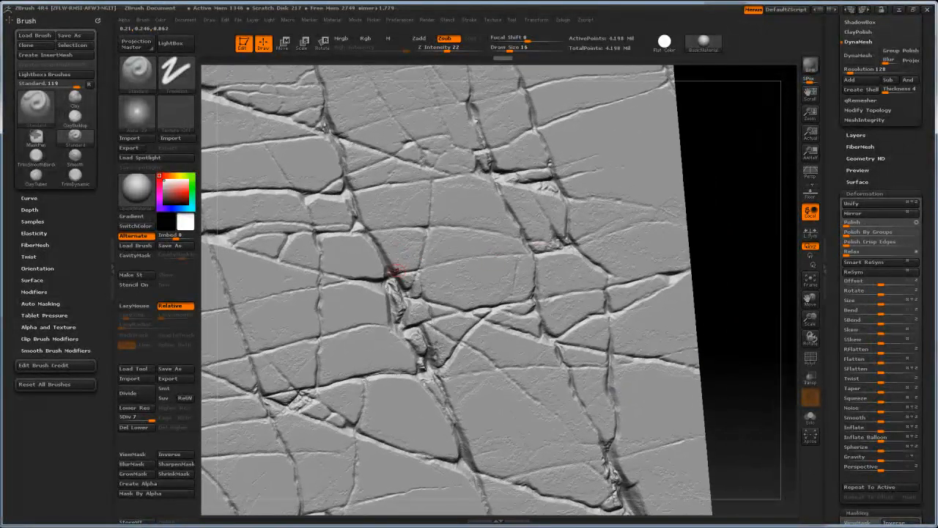
Flatten the rough slab surfaces between the cracks around the plane's centre with the TrimDynamic brush
{"action": "key", "text": "b"}
{"action": "key", "text": "t"}
{"action": "key", "text": "d"}
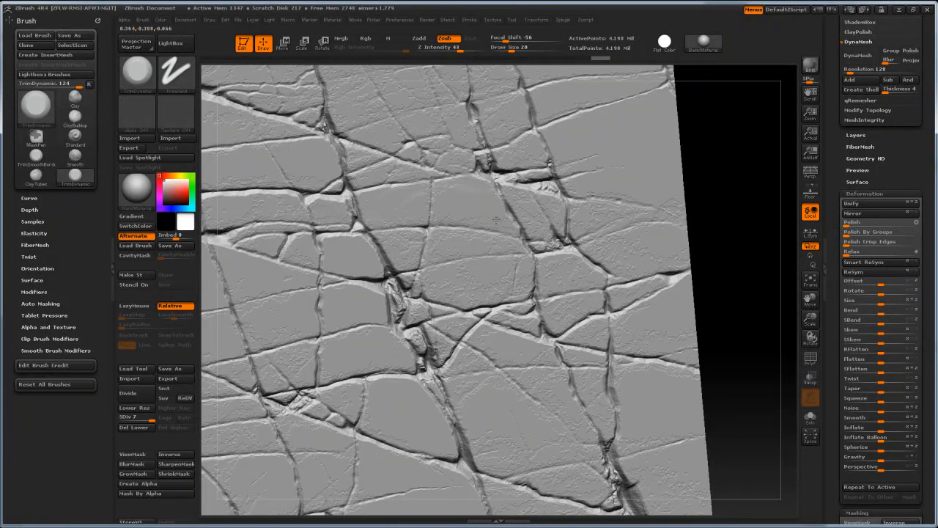
{"action": "mouse_move", "coordinate": [704, 200]}
{"action": "left_mouse_down"}
{"action": "mouse_move", "coordinate": [514, 210]}
{"action": "mouse_move", "coordinate": [513, 194]}
{"action": "left_mouse_up"}
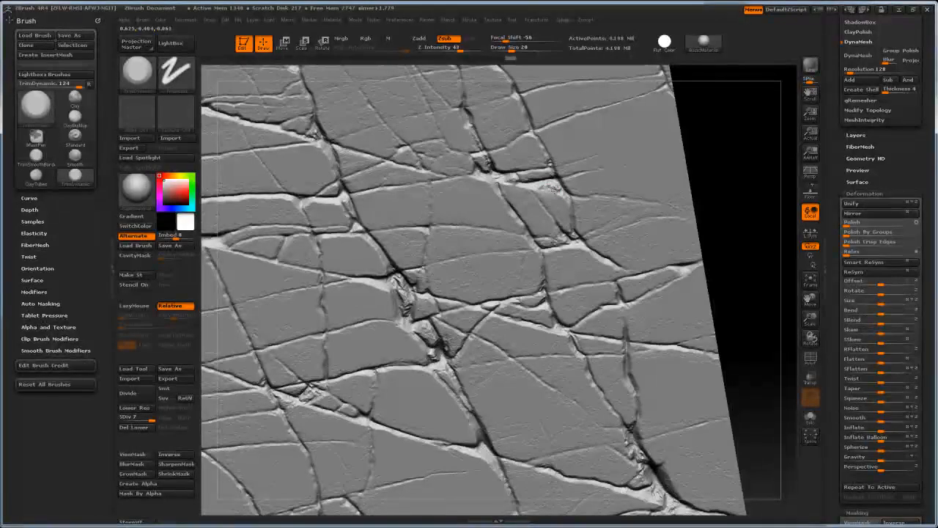
{"action": "mouse_move", "coordinate": [740, 205]}
{"action": "left_mouse_down"}
{"action": "mouse_move", "coordinate": [742, 178]}
{"action": "mouse_move", "coordinate": [729, 242]}
{"action": "left_mouse_up"}
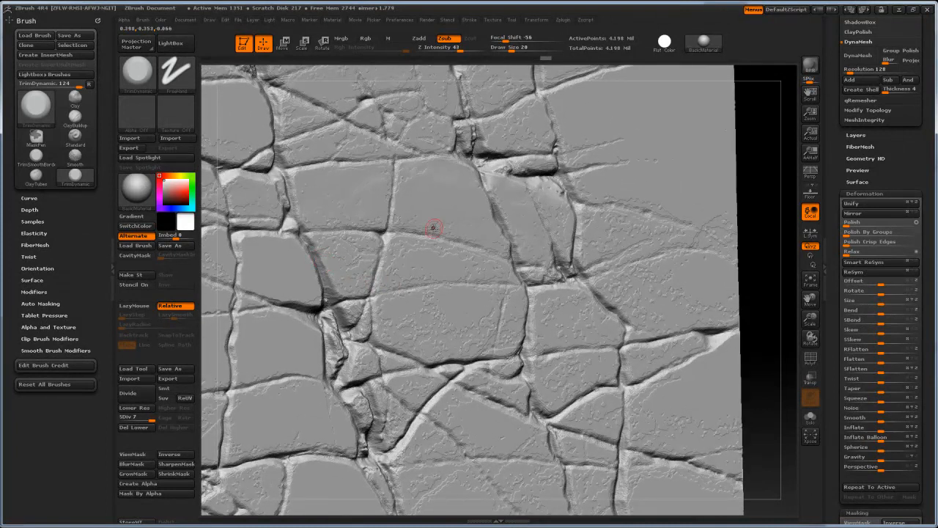
{"action": "left_click_drag", "start_coordinate": [740, 188], "coordinate": [736, 190]}
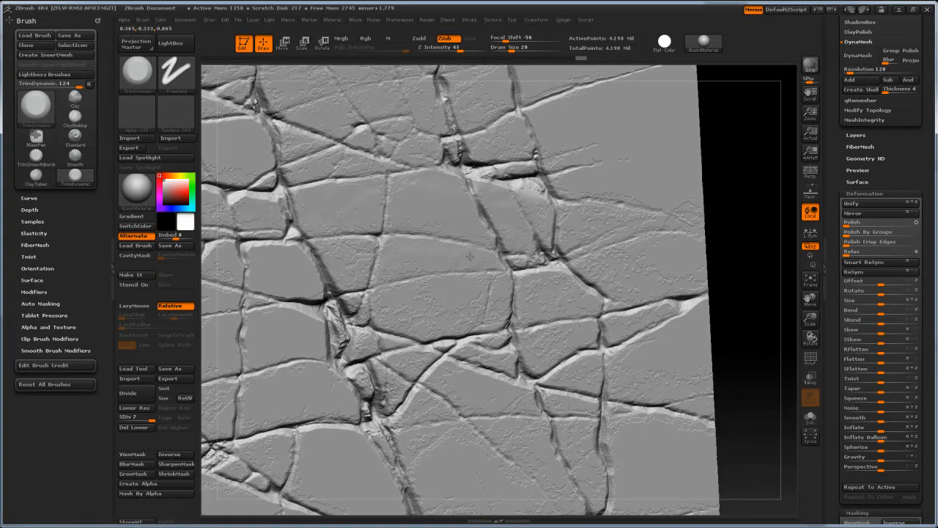
{"action": "mouse_move", "coordinate": [735, 220]}
{"action": "left_mouse_down"}
{"action": "mouse_move", "coordinate": [706, 184]}
{"action": "mouse_move", "coordinate": [665, 204]}
{"action": "mouse_move", "coordinate": [670, 224]}
{"action": "mouse_move", "coordinate": [268, 163]}
{"action": "left_mouse_up"}
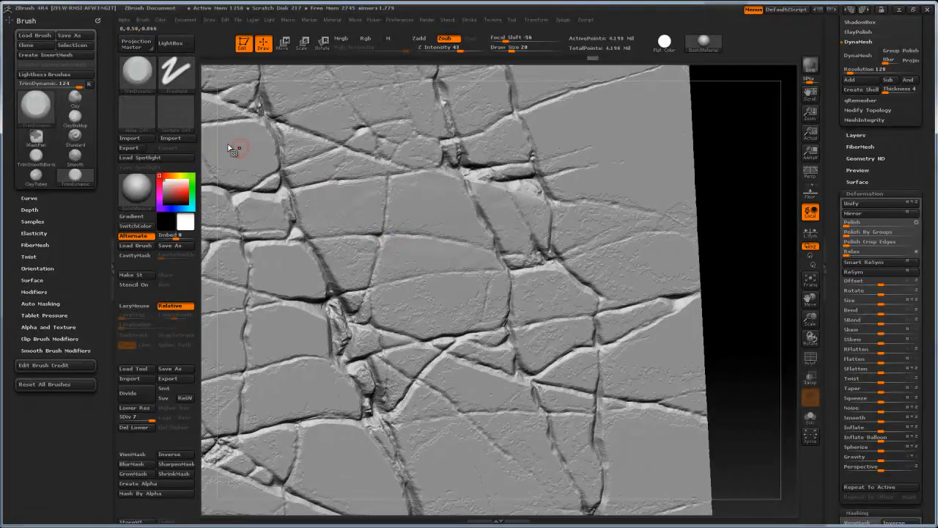
Deepen the cracks bordering the trimmed central slabs with the Standard brush
{"action": "left_click", "coordinate": [74, 139]}
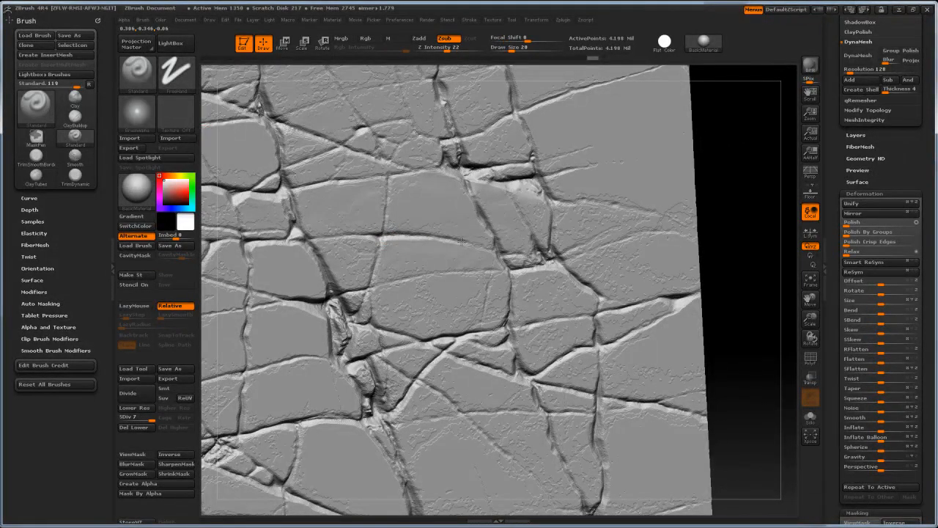
{"action": "left_click_drag", "start_coordinate": [494, 250], "coordinate": [489, 246]}
{"action": "left_click_drag", "start_coordinate": [733, 195], "coordinate": [657, 235], "text": "alt"}
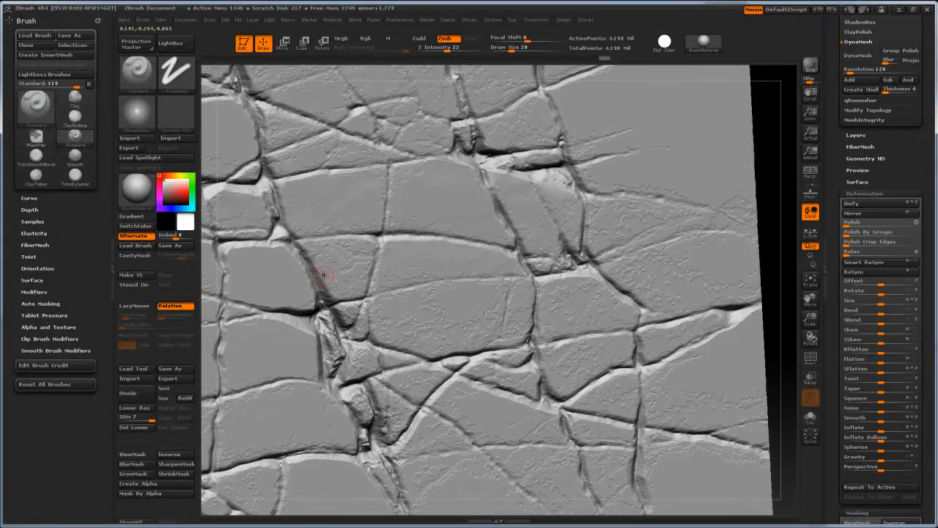
Trim the edges of the deepened central cracks and the neighbouring slab faces with the TrimDynamic brush
{"action": "key", "text": "b"}
{"action": "key", "text": "t"}
{"action": "key", "text": "d"}
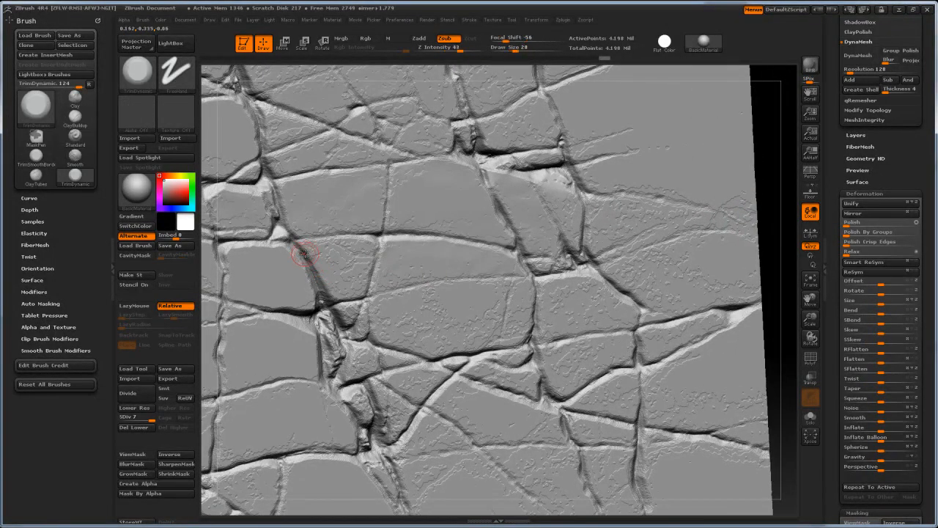
{"action": "key", "text": "["}
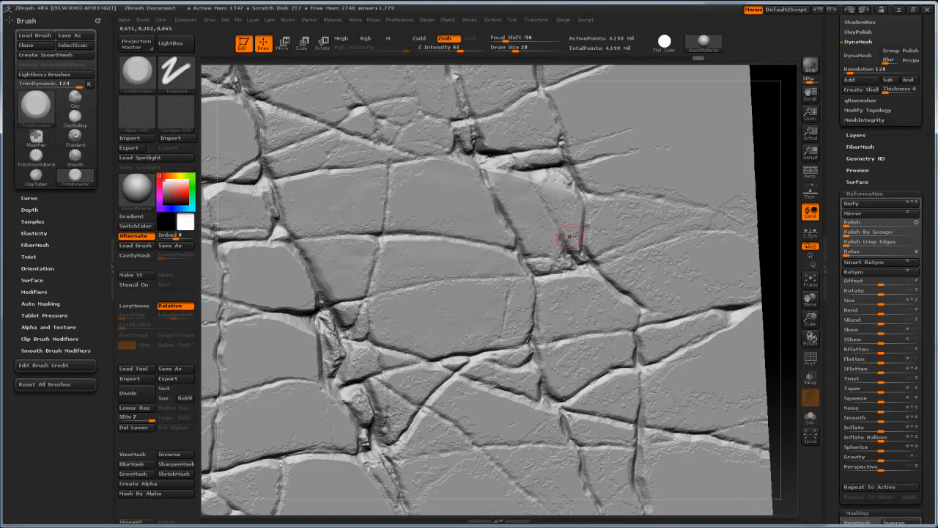
{"action": "left_click_drag", "start_coordinate": [777, 198], "coordinate": [681, 222]}
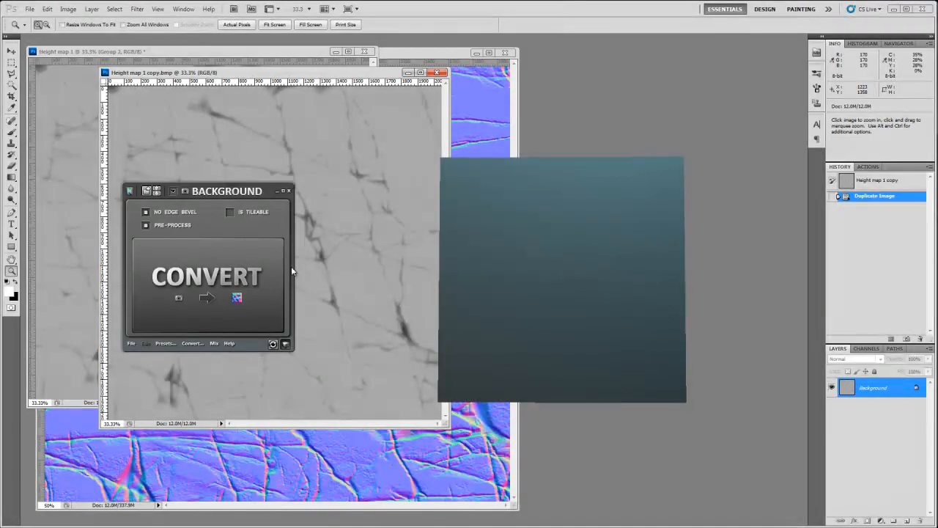
In Photoshop, close the old height map copy, set Group 2's layer slider to 100 in nDo2, and duplicate Height map 1 as a merged image
{"action": "left_click", "coordinate": [438, 73]}
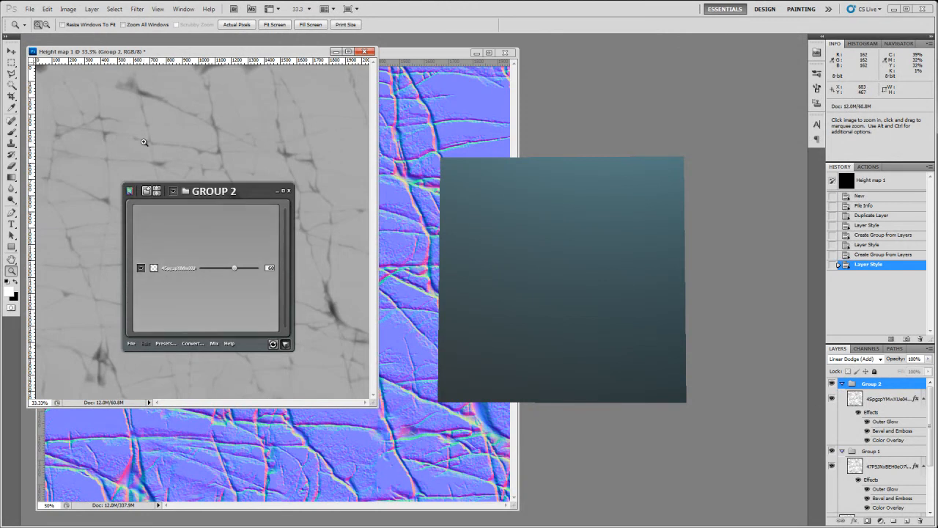
{"action": "left_click_drag", "start_coordinate": [234, 268], "coordinate": [246, 272]}
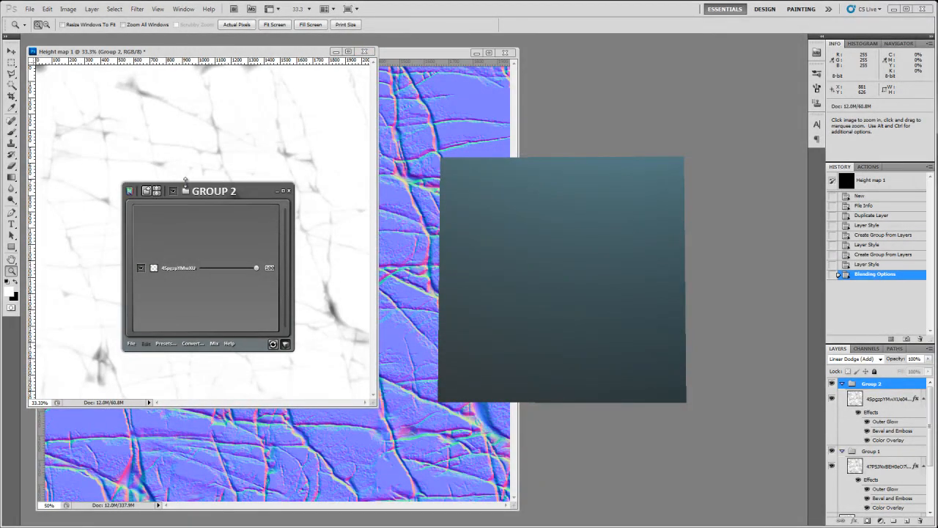
{"action": "right_click", "coordinate": [275, 53]}
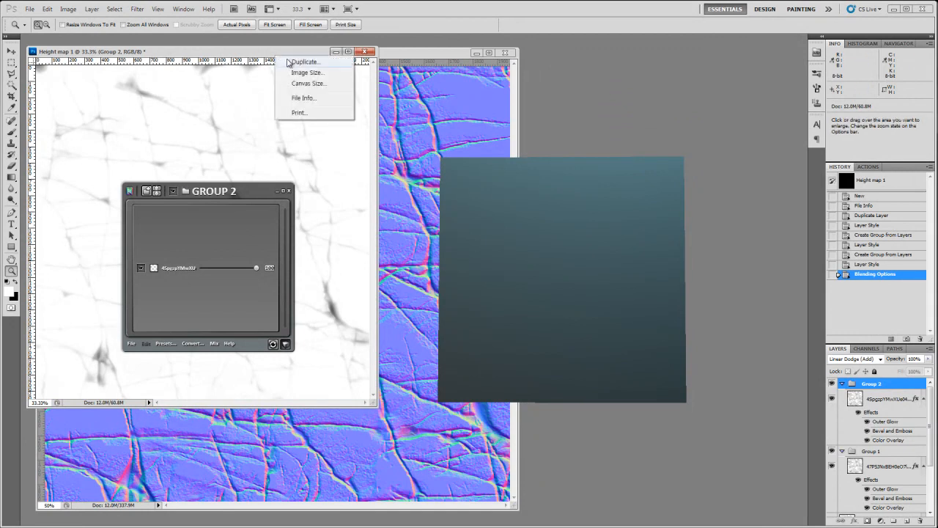
{"action": "left_click", "coordinate": [294, 58]}
{"action": "left_click", "coordinate": [265, 140]}
{"action": "left_click", "coordinate": [332, 131]}
{"action": "left_click", "coordinate": [342, 133]}
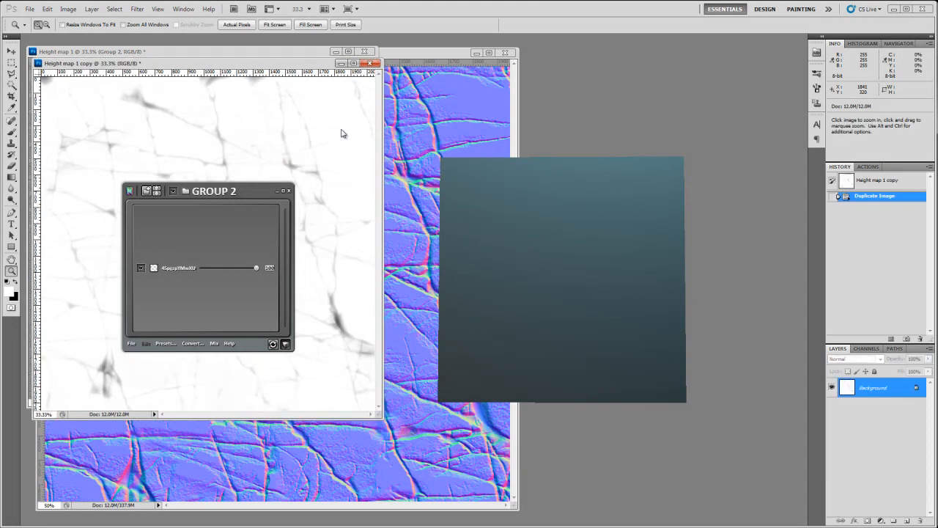
Save the duplicate as Height map 2 copy.bmp in 24-bit Windows format, replacing the existing file, and close the nDo2 panel
{"action": "key", "text": "ctrl+shift+s"}
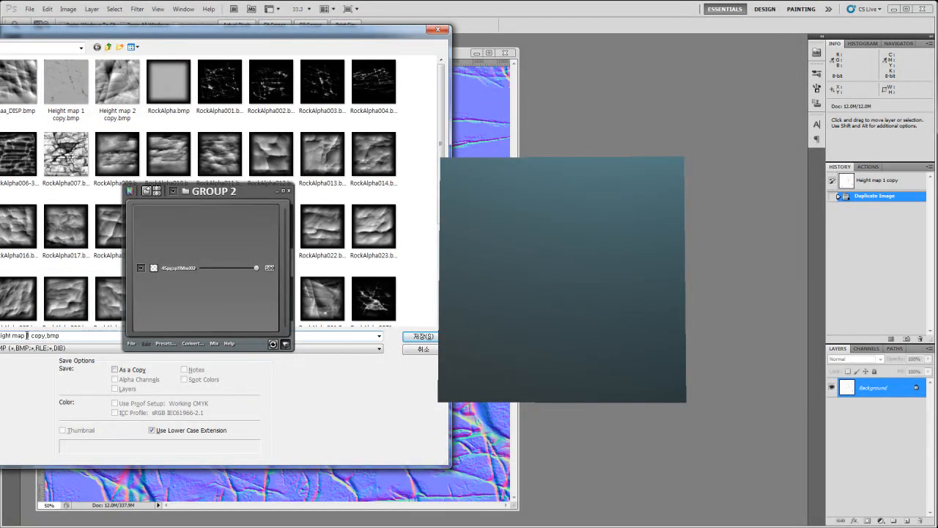
{"action": "key", "text": "Return"}
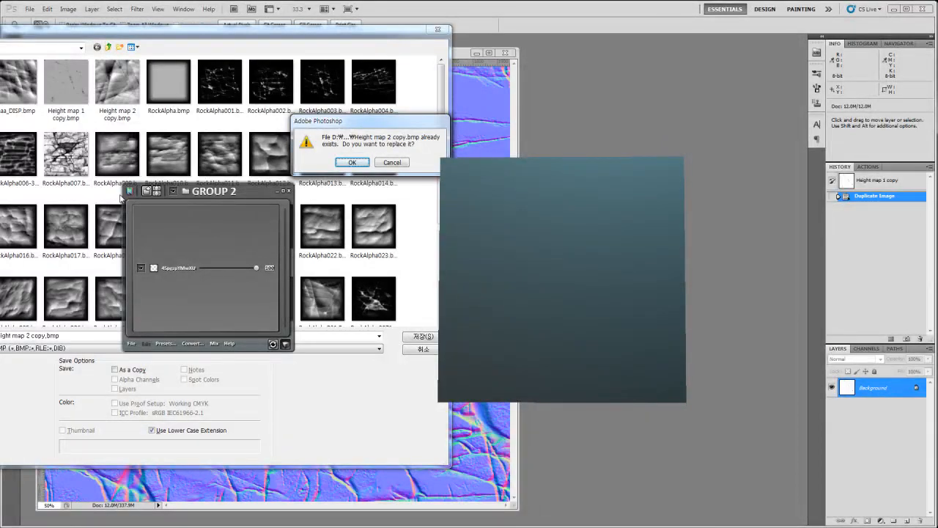
{"action": "left_click", "coordinate": [357, 163]}
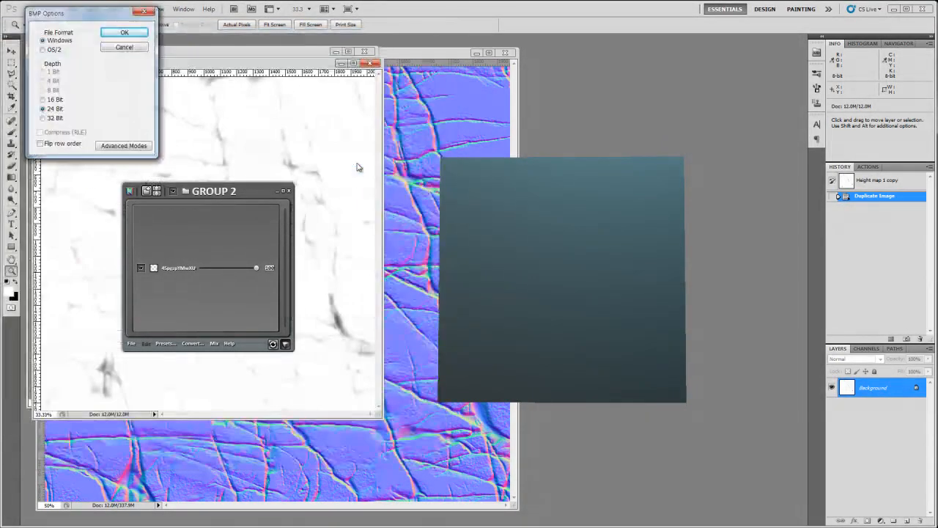
{"action": "left_click", "coordinate": [135, 36]}
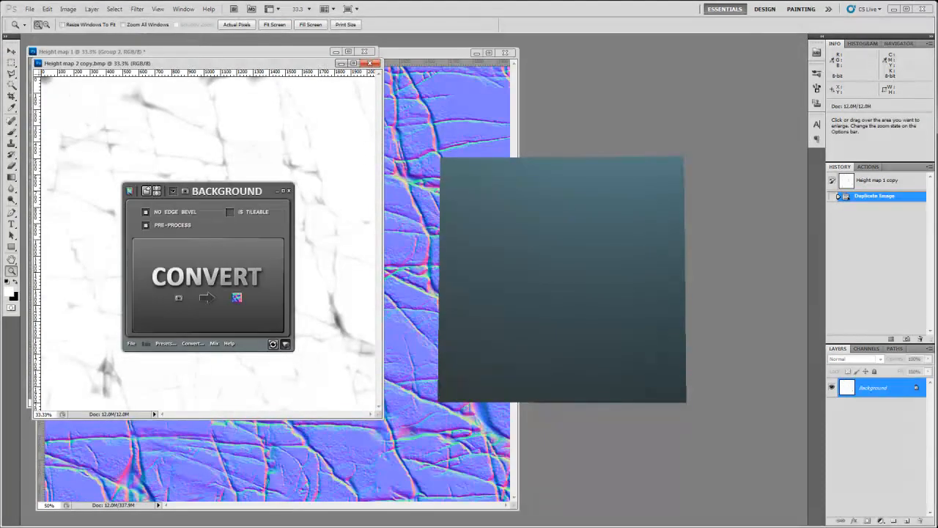
{"action": "left_click", "coordinate": [288, 191]}
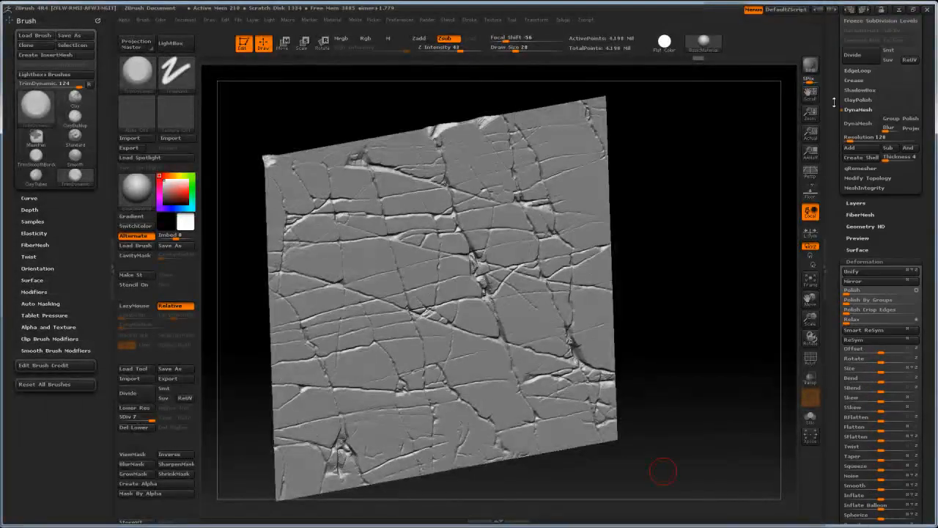
Switch back to ZBrush, load a new Plane3D tool and convert it to a PolyMesh3D
{"action": "left_click_drag", "start_coordinate": [834, 103], "coordinate": [876, 47]}
{"action": "left_click_drag", "start_coordinate": [833, 71], "coordinate": [812, 242]}
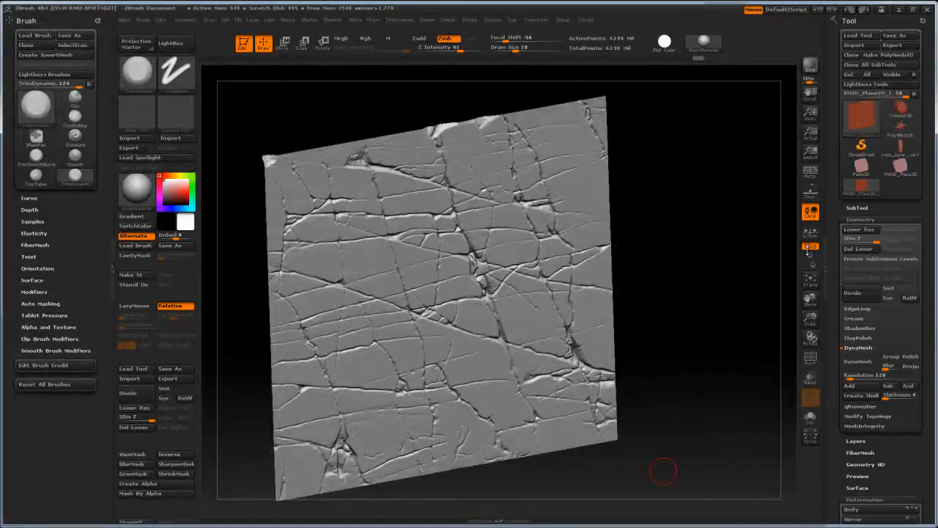
{"action": "left_click", "coordinate": [872, 118]}
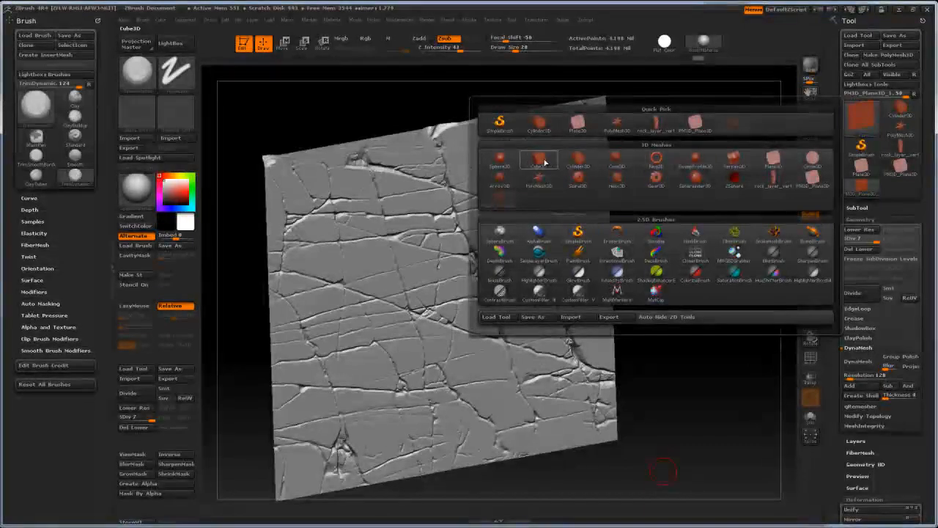
{"action": "left_click", "coordinate": [766, 162]}
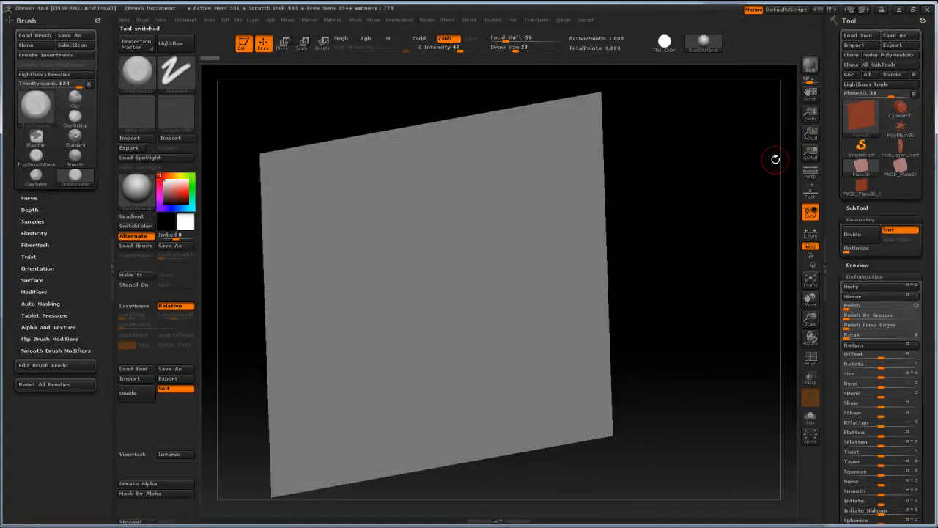
{"action": "left_click", "coordinate": [890, 231]}
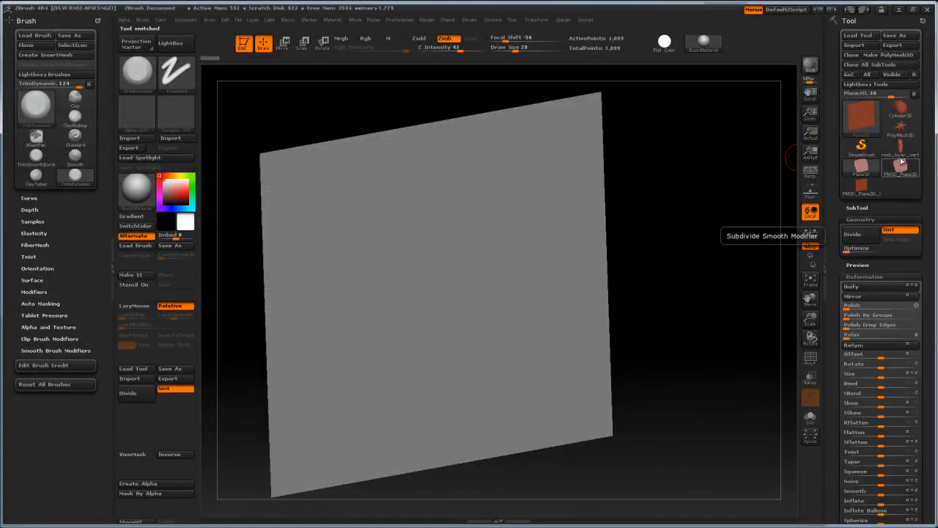
{"action": "left_click", "coordinate": [888, 55]}
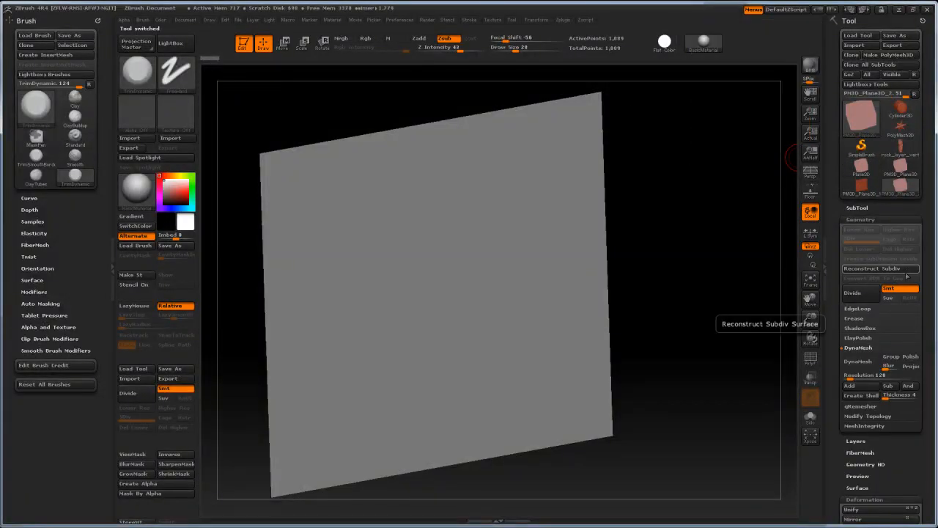
Subdivide the new plane to subdivision level 7 with Smt smoothing turned off
{"action": "left_click", "coordinate": [901, 288]}
{"action": "left_click", "coordinate": [854, 292]}
{"action": "left_click", "coordinate": [854, 293]}
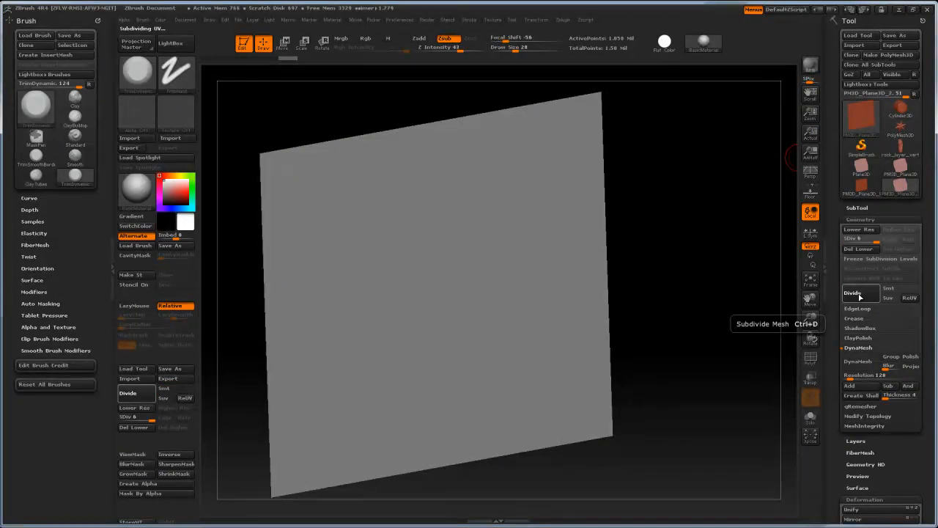
Import Height map 2 copy.bmp as the alpha and mask the plane with it
{"action": "left_click", "coordinate": [137, 140]}
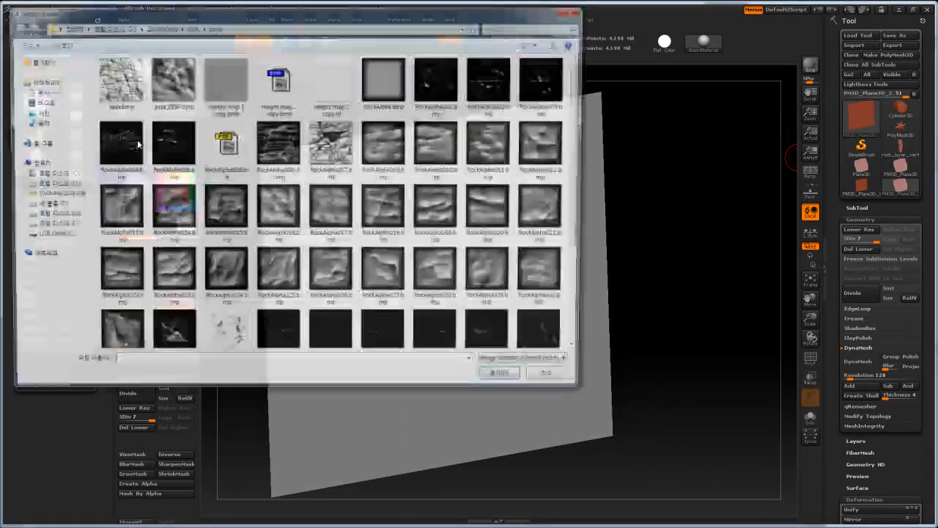
{"action": "left_click", "coordinate": [278, 95]}
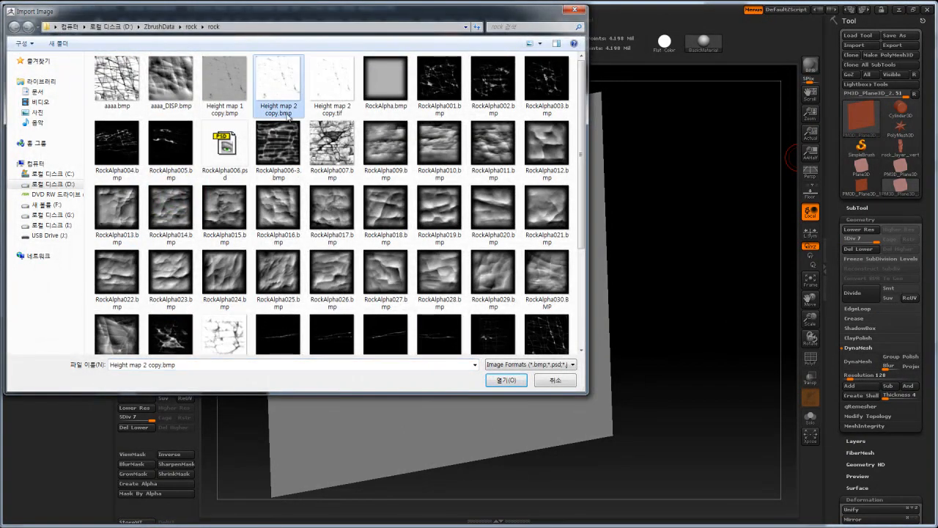
{"action": "left_click", "coordinate": [506, 382]}
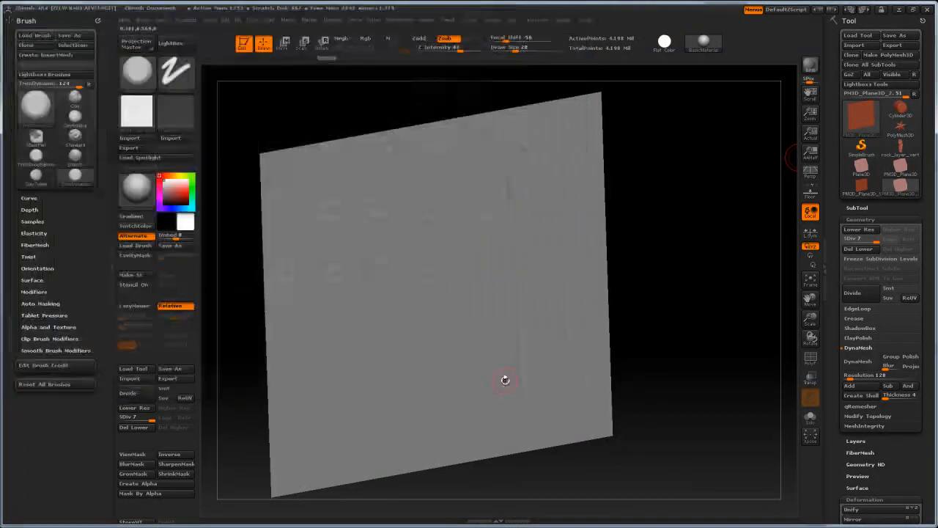
{"action": "left_click", "coordinate": [155, 494]}
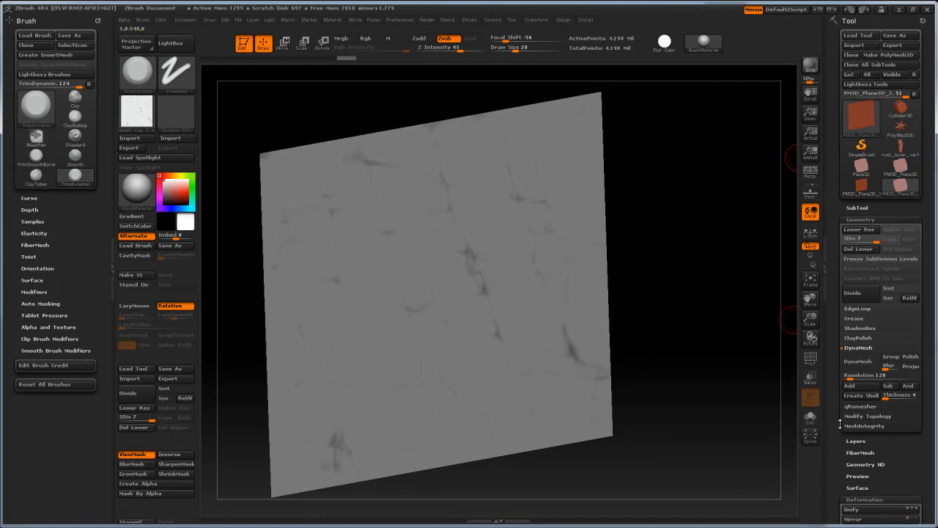
Displace the masked plane with the Offset deformation to form the cracks, and orient it to face the front
{"action": "left_click_drag", "start_coordinate": [834, 427], "coordinate": [831, 343]}
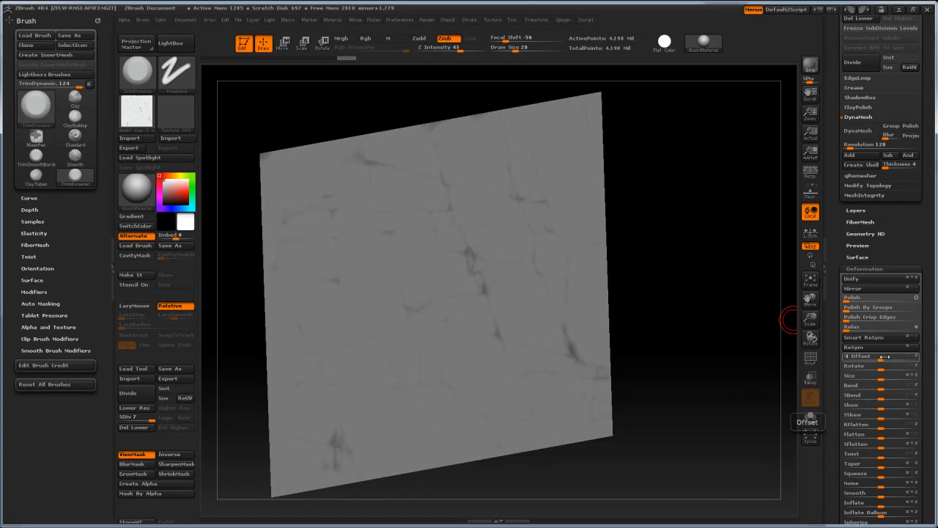
{"action": "key", "text": "Return"}
{"action": "left_click_drag", "start_coordinate": [736, 351], "coordinate": [698, 333]}
{"action": "key", "text": "f"}
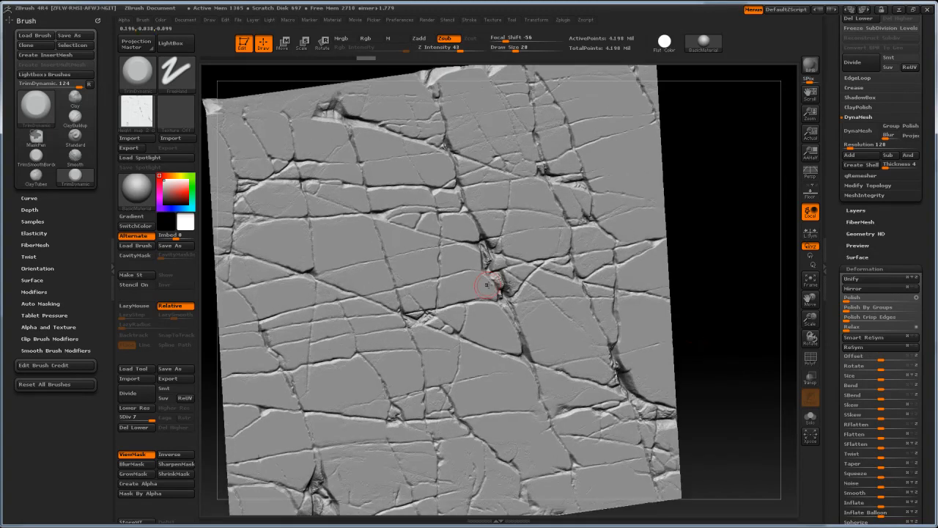
{"action": "mouse_move", "coordinate": [692, 299]}
{"action": "left_mouse_down"}
{"action": "mouse_move", "coordinate": [672, 279]}
{"action": "mouse_move", "coordinate": [687, 319]}
{"action": "mouse_move", "coordinate": [700, 314]}
{"action": "mouse_move", "coordinate": [674, 278]}
{"action": "left_mouse_up"}
{"action": "mouse_move", "coordinate": [673, 279]}
{"action": "left_mouse_down"}
{"action": "mouse_move", "coordinate": [671, 326]}
{"action": "mouse_move", "coordinate": [699, 313]}
{"action": "mouse_move", "coordinate": [697, 301]}
{"action": "mouse_move", "coordinate": [703, 322]}
{"action": "left_mouse_up"}
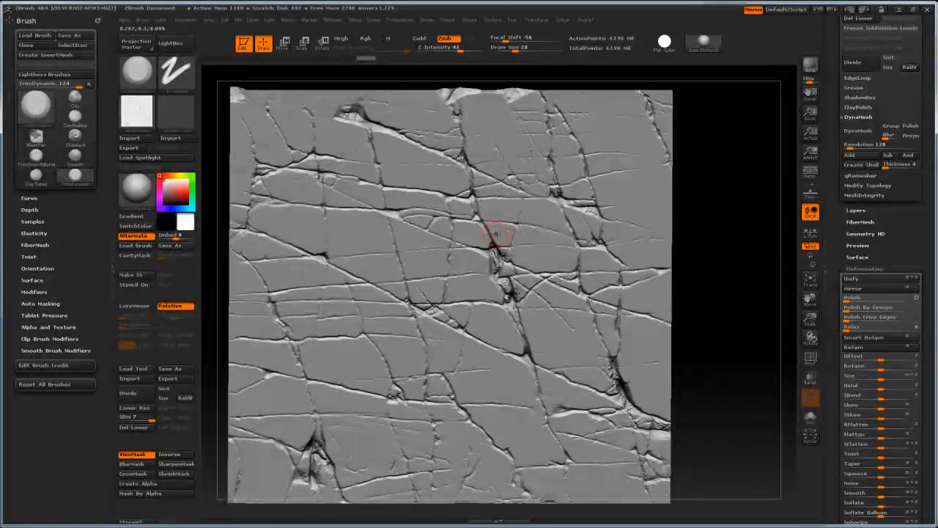
{"action": "left_click_drag", "start_coordinate": [696, 377], "coordinate": [697, 331]}
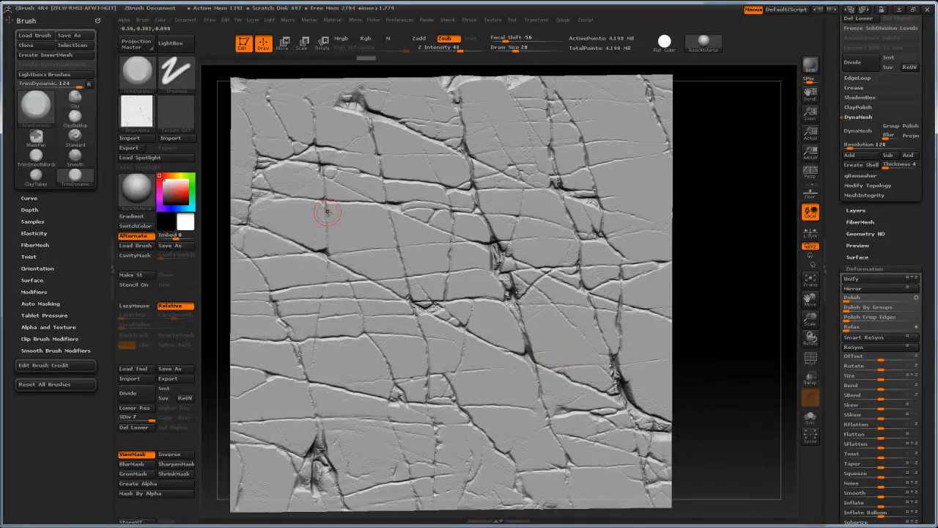
Compare the newly displaced plane with the earlier plane tools and examine its cracks up close
{"action": "left_click_drag", "start_coordinate": [832, 124], "coordinate": [833, 354]}
{"action": "left_click", "coordinate": [863, 186]}
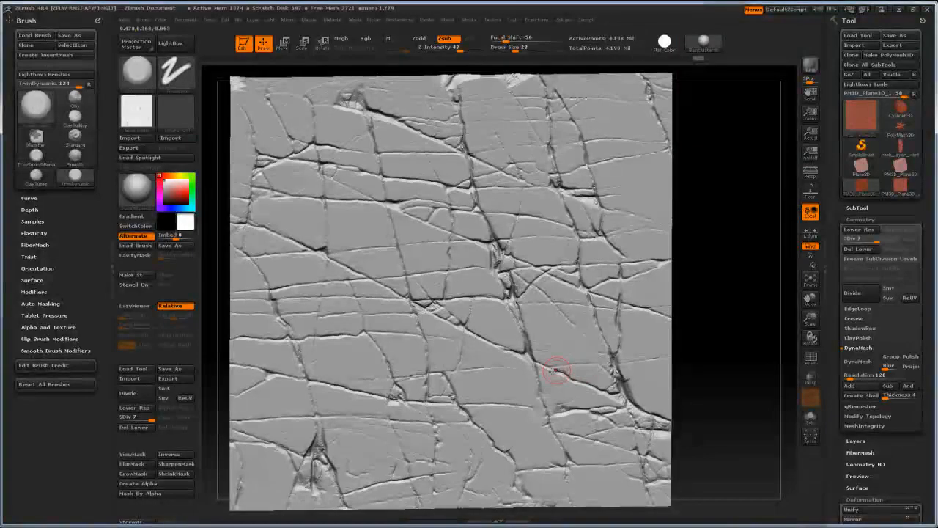
{"action": "left_click", "coordinate": [893, 195]}
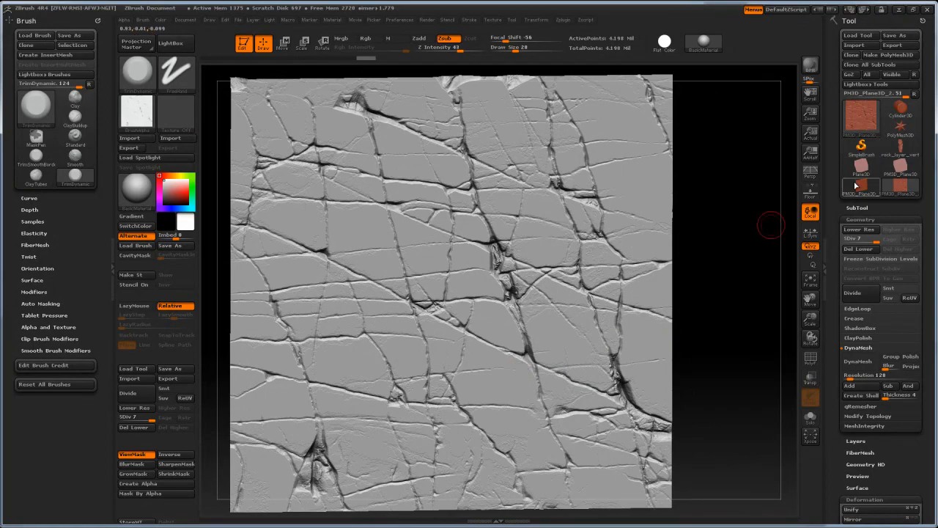
{"action": "left_click", "coordinate": [907, 186]}
{"action": "left_click", "coordinate": [908, 190]}
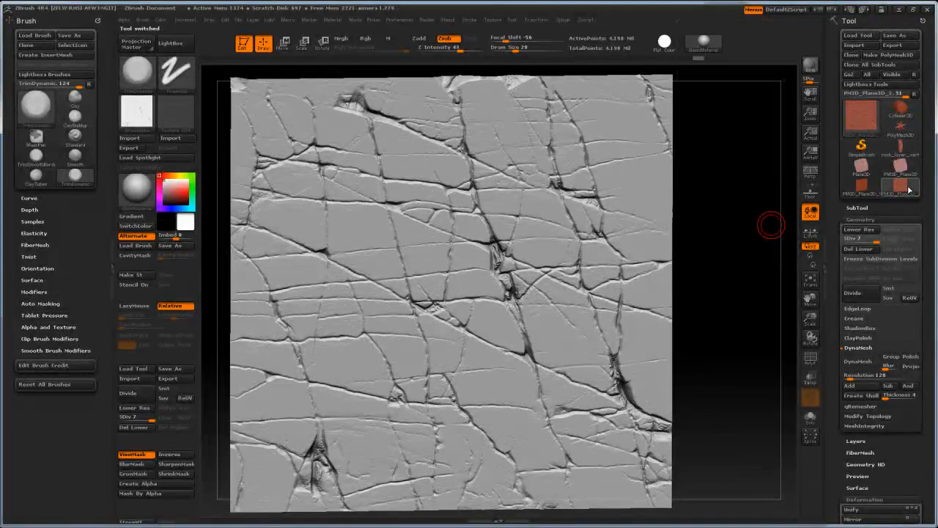
{"action": "left_click", "coordinate": [898, 190]}
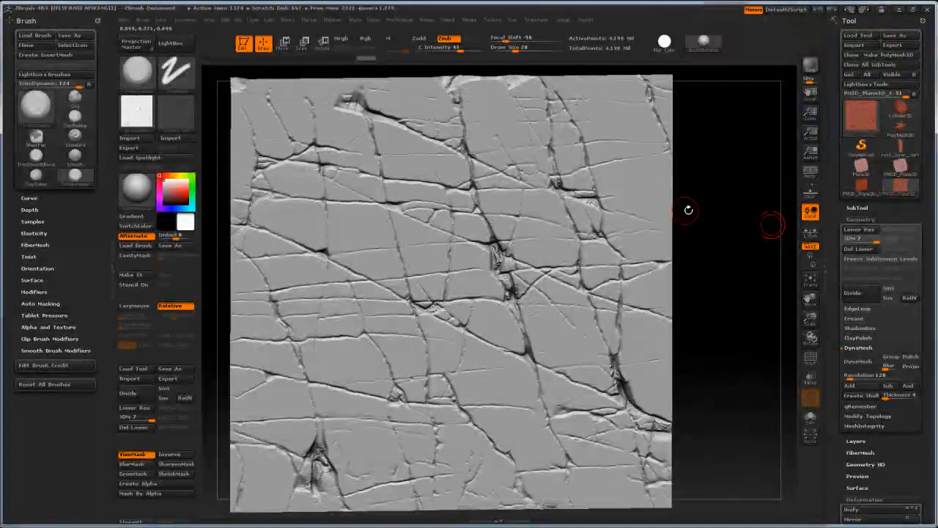
{"action": "mouse_move", "coordinate": [719, 317]}
{"action": "left_mouse_down"}
{"action": "mouse_move", "coordinate": [711, 303]}
{"action": "mouse_move", "coordinate": [708, 320]}
{"action": "mouse_move", "coordinate": [691, 297]}
{"action": "mouse_move", "coordinate": [708, 330]}
{"action": "left_mouse_up"}
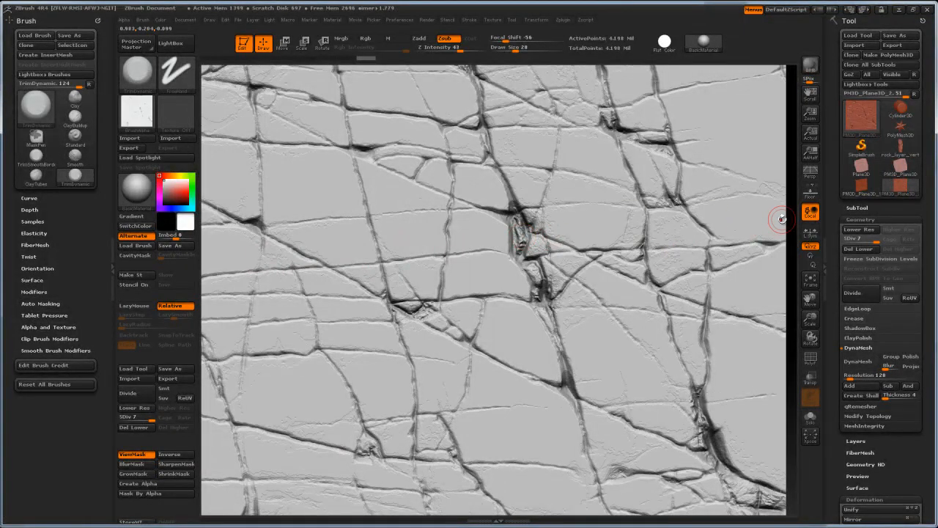
{"action": "left_click_drag", "start_coordinate": [790, 217], "coordinate": [794, 238], "text": "alt"}
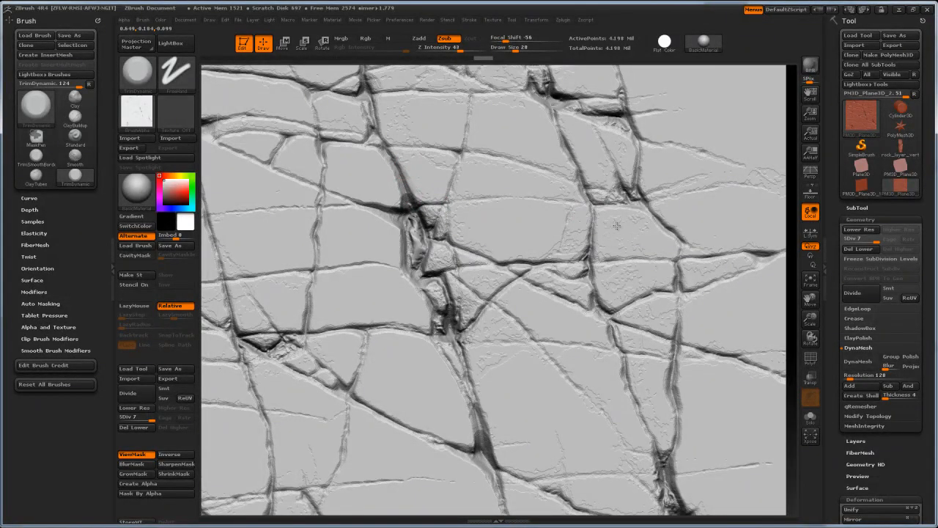
{"action": "key", "text": "f"}
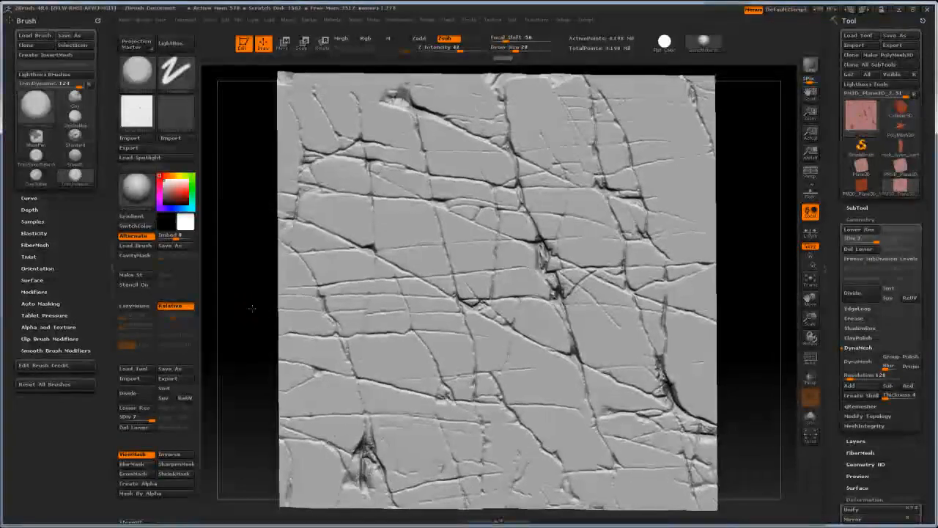
{"action": "left_click_drag", "start_coordinate": [251, 306], "coordinate": [253, 327], "text": "alt"}
{"action": "mouse_move", "coordinate": [212, 400]}
{"action": "left_mouse_down", "text": "alt"}
{"action": "mouse_move", "coordinate": [284, 316]}
{"action": "mouse_move", "coordinate": [416, 365]}
{"action": "left_mouse_up", "text": "alt"}
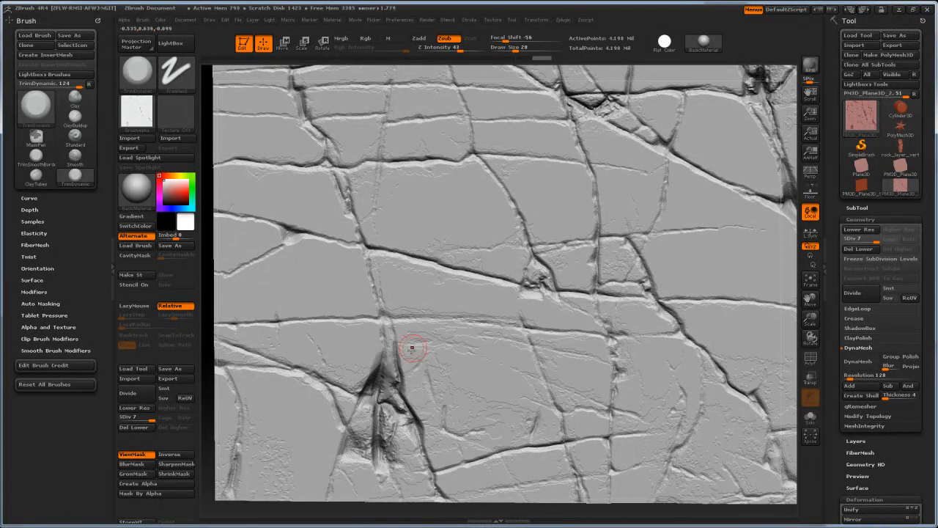
Try TrimDynamic strokes around the plane's lower cracks with the draw size raised to 40, and undo the trial strokes
{"action": "left_click_drag", "start_coordinate": [473, 394], "coordinate": [505, 409]}
{"action": "key", "text": "bracketright"}
{"action": "key", "text": "ctrl+z"}
{"action": "key", "text": "ctrl+z"}
{"action": "key", "text": "ctrl+z"}
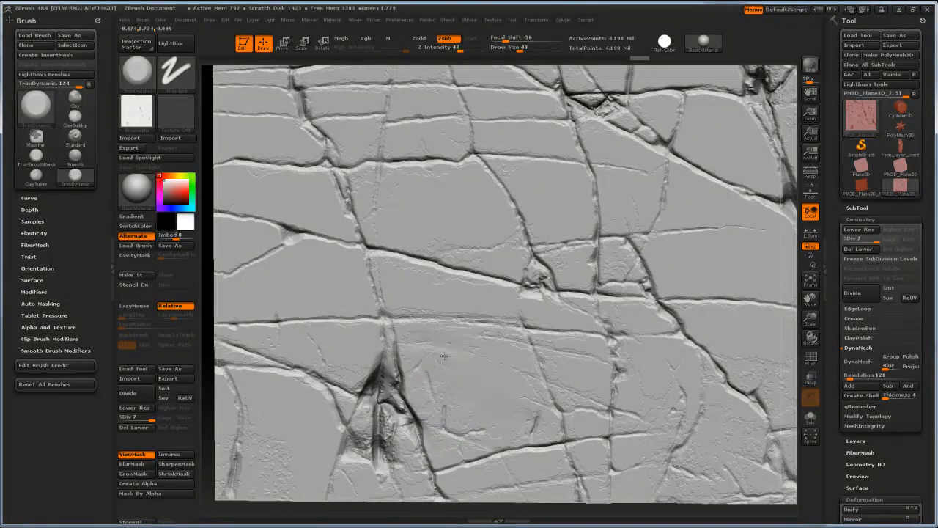
{"action": "left_click_drag", "start_coordinate": [210, 373], "coordinate": [210, 375]}
{"action": "mouse_move", "coordinate": [462, 320]}
{"action": "left_mouse_down"}
{"action": "mouse_move", "coordinate": [480, 313]}
{"action": "mouse_move", "coordinate": [447, 303]}
{"action": "mouse_move", "coordinate": [460, 317]}
{"action": "left_mouse_up"}
Switch to the Standard brush and try short strokes across the plane's lower and upper cracks
{"action": "key", "text": "b"}
{"action": "key", "text": "s"}
{"action": "key", "text": "t"}
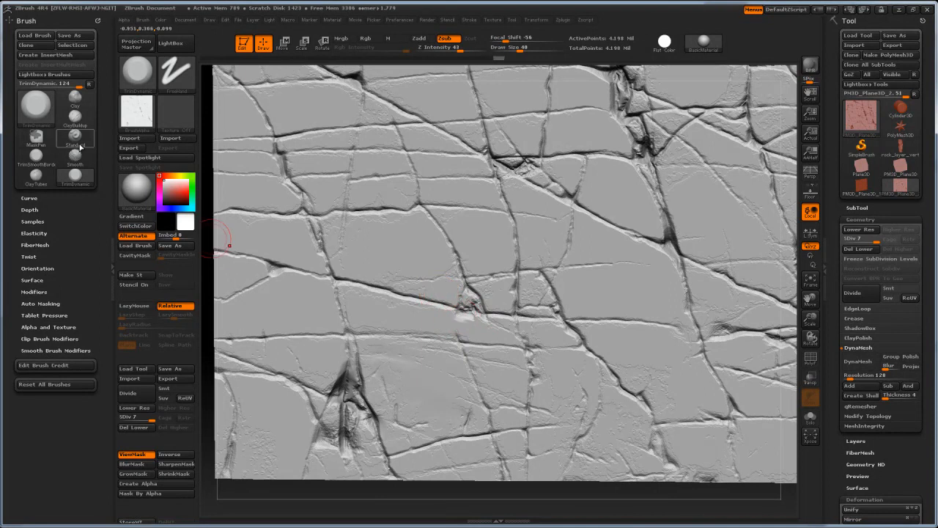
{"action": "left_click_drag", "start_coordinate": [459, 329], "coordinate": [473, 313]}
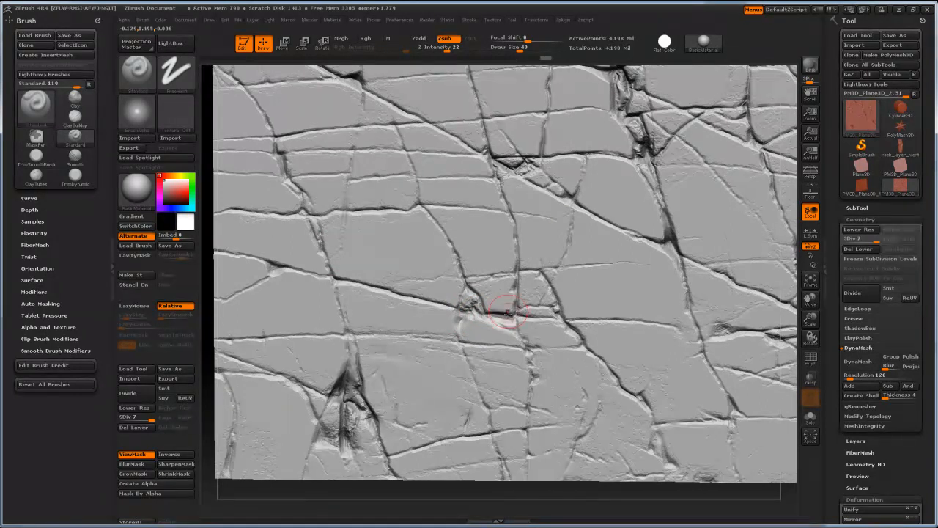
{"action": "mouse_move", "coordinate": [203, 182]}
{"action": "left_mouse_down"}
{"action": "mouse_move", "coordinate": [237, 335]}
{"action": "mouse_move", "coordinate": [222, 384]}
{"action": "left_mouse_up"}
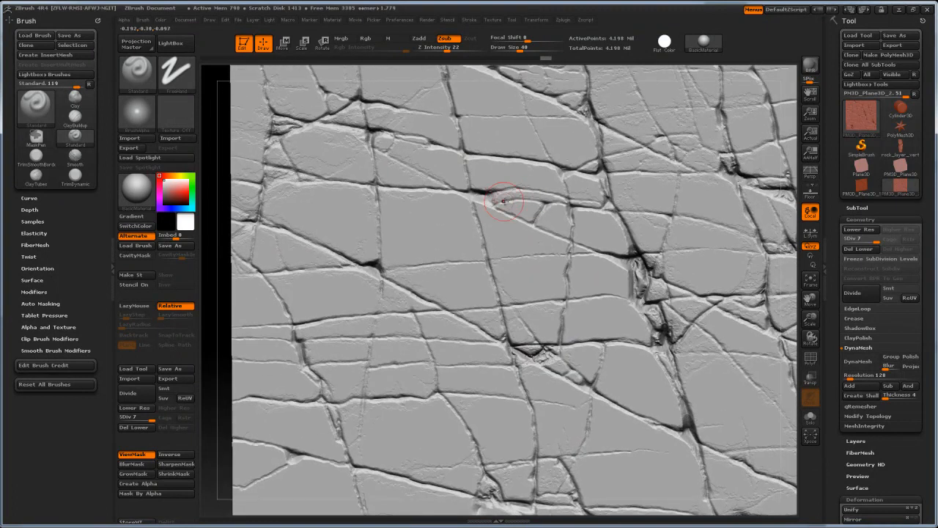
{"action": "left_click_drag", "start_coordinate": [480, 194], "coordinate": [501, 188]}
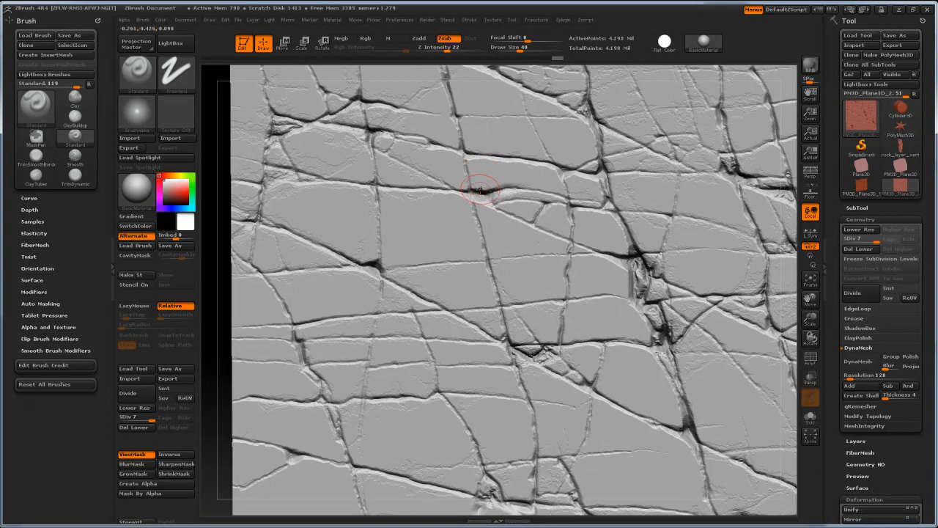
Switch back to the TrimDynamic brush and bring the whole cracked plane into view
{"action": "key", "text": "b"}
{"action": "key", "text": "t"}
{"action": "key", "text": "d"}
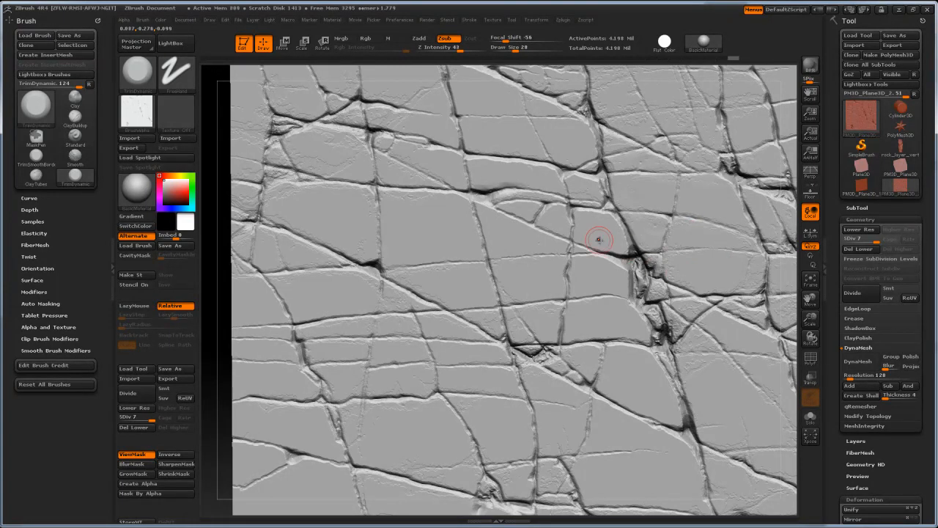
{"action": "mouse_move", "coordinate": [222, 250]}
{"action": "left_mouse_down"}
{"action": "mouse_move", "coordinate": [327, 272]}
{"action": "mouse_move", "coordinate": [306, 287]}
{"action": "mouse_move", "coordinate": [266, 271]}
{"action": "mouse_move", "coordinate": [274, 281]}
{"action": "left_mouse_up"}
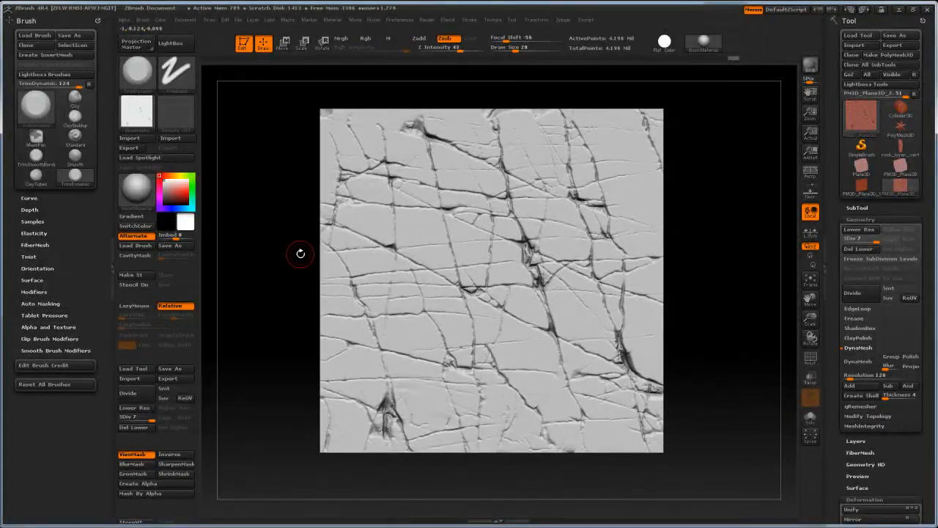
Check the document size settings and fully initialize ZBrush, clearing all tools and document data
{"action": "left_click", "coordinate": [187, 20]}
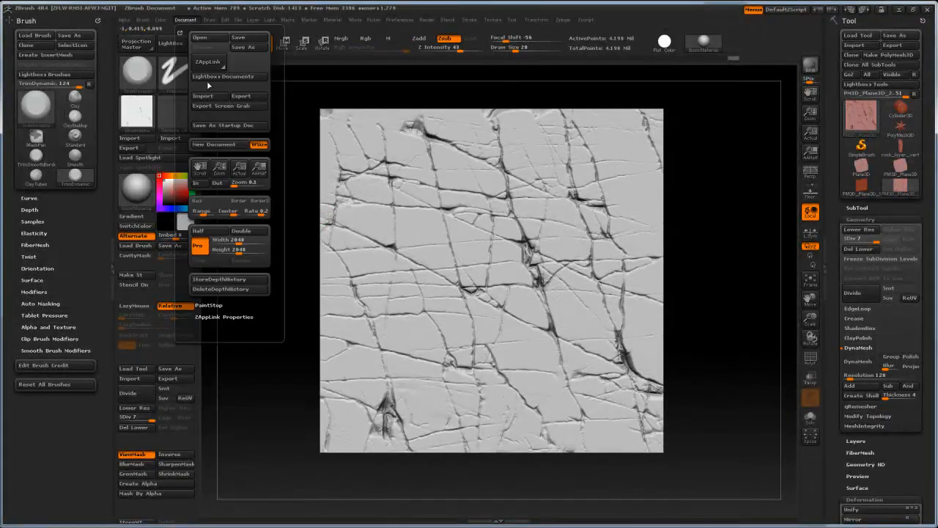
{"action": "left_click", "coordinate": [236, 240]}
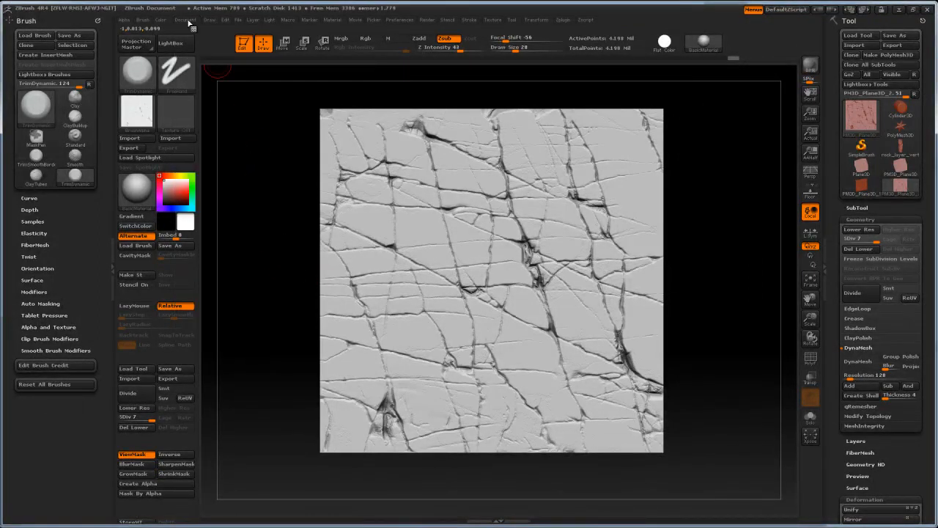
{"action": "left_click", "coordinate": [401, 21]}
{"action": "left_click", "coordinate": [400, 21]}
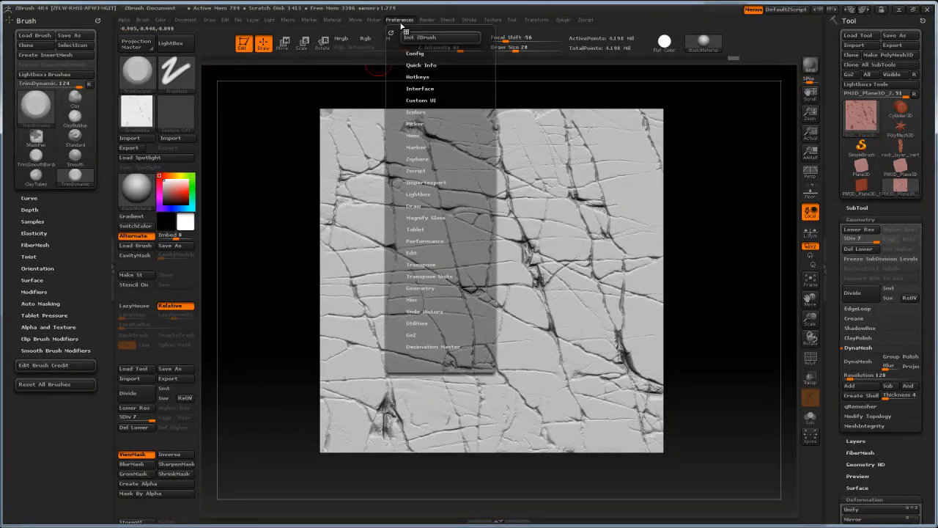
{"action": "left_click", "coordinate": [433, 38]}
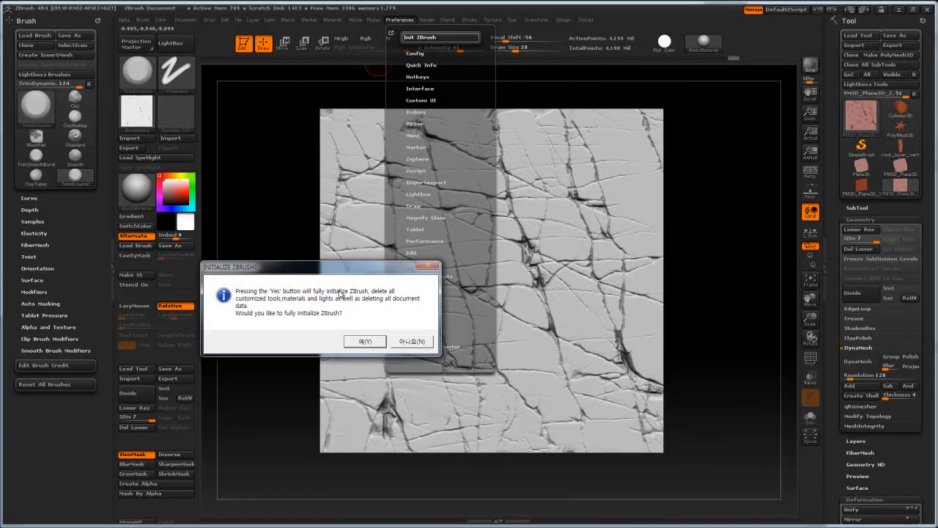
{"action": "left_click", "coordinate": [365, 342]}
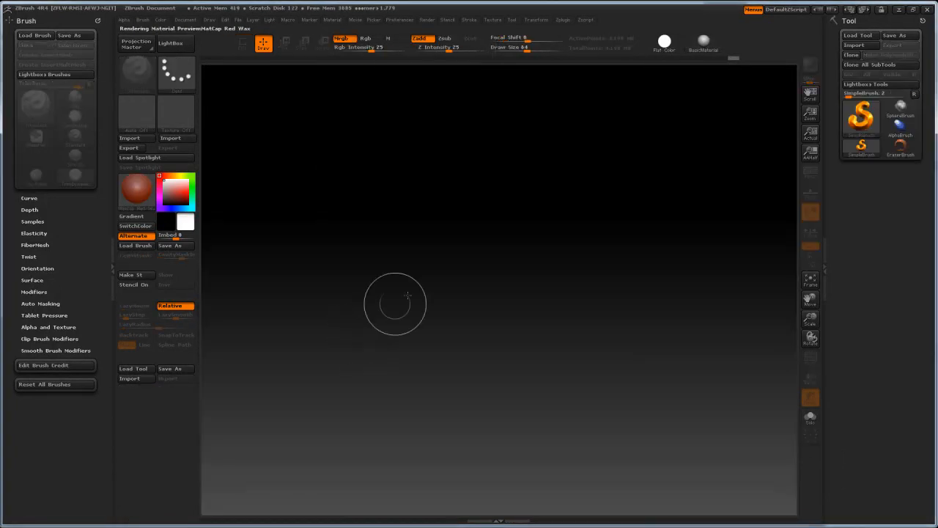
Draw a new Plane3D facing the front in edit mode and convert it to a PolyMesh3D
{"action": "left_click", "coordinate": [856, 122]}
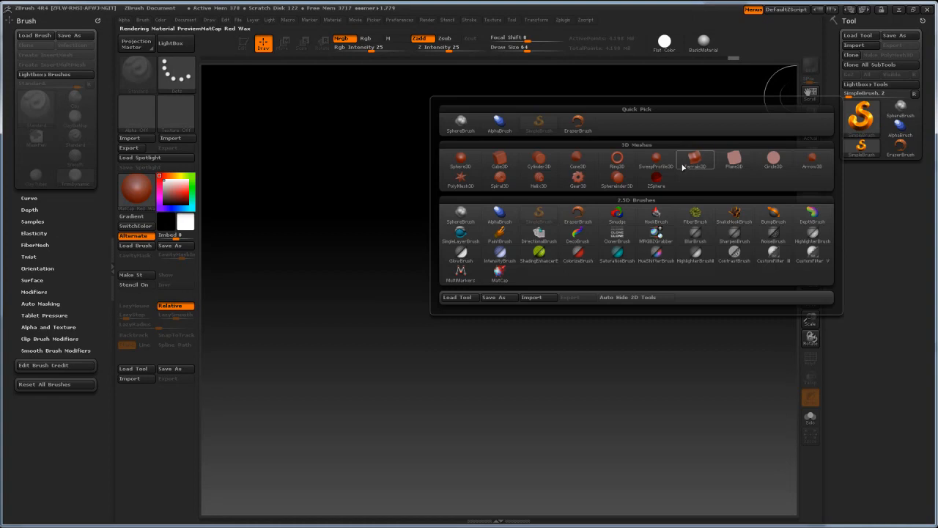
{"action": "left_click", "coordinate": [734, 160]}
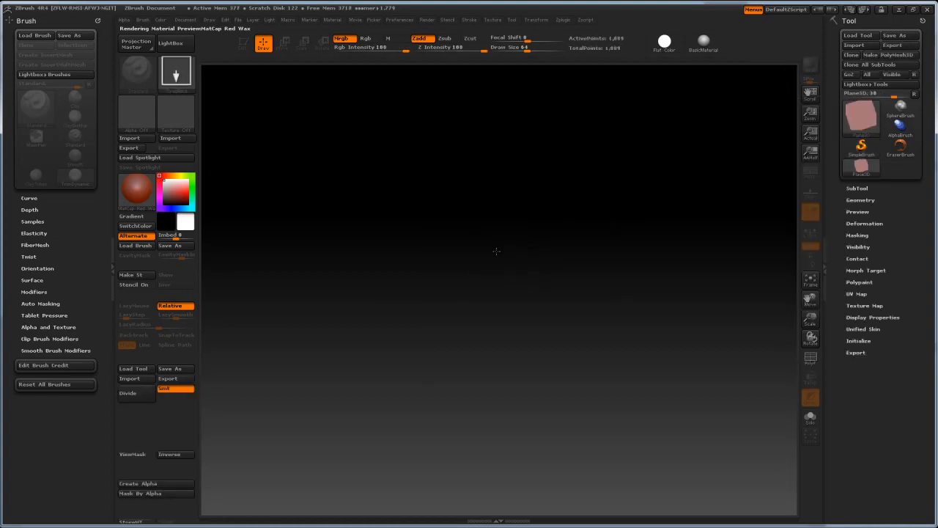
{"action": "left_click_drag", "start_coordinate": [496, 247], "coordinate": [549, 405]}
{"action": "key", "text": "t"}
{"action": "left_click_drag", "start_coordinate": [601, 381], "coordinate": [612, 397], "text": "shift"}
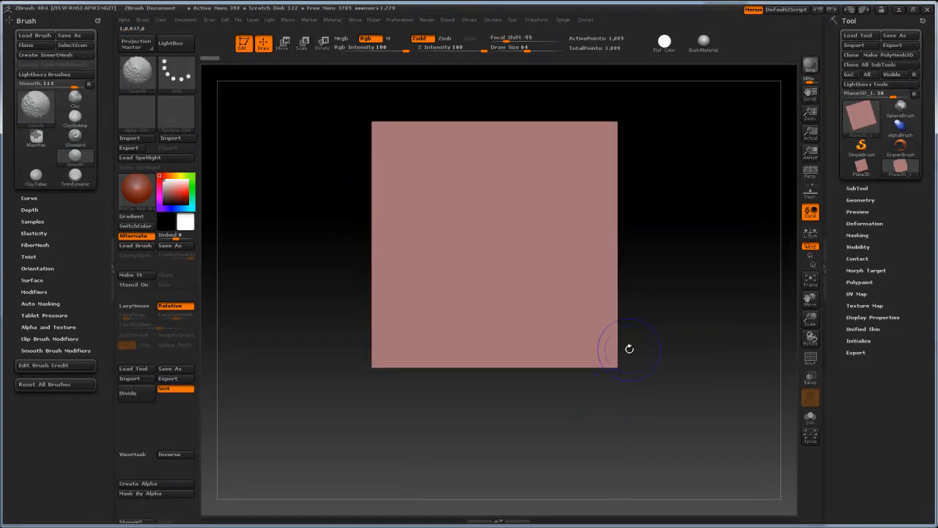
{"action": "left_click", "coordinate": [894, 54]}
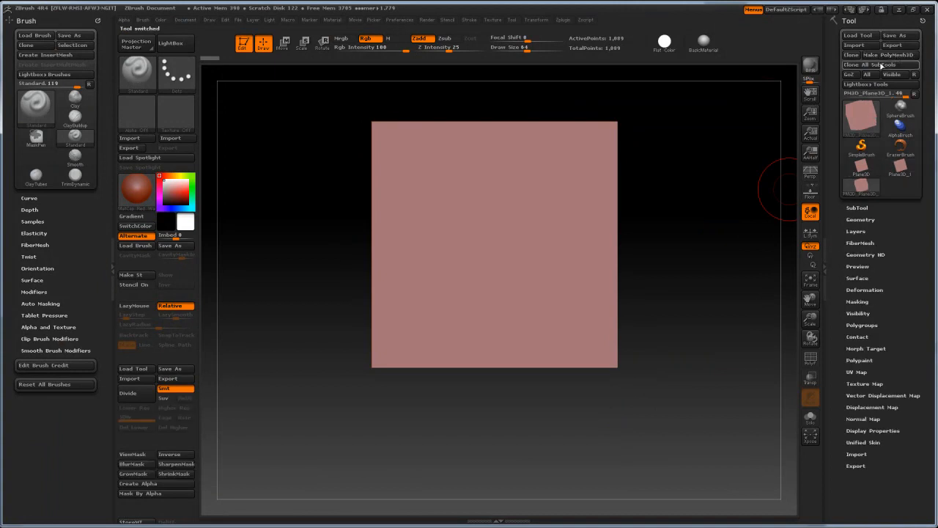
Assign BasicMaterial to the plane and subdivide it to level 7 with Smt smoothing off
{"action": "left_click", "coordinate": [712, 45]}
{"action": "left_click", "coordinate": [718, 83]}
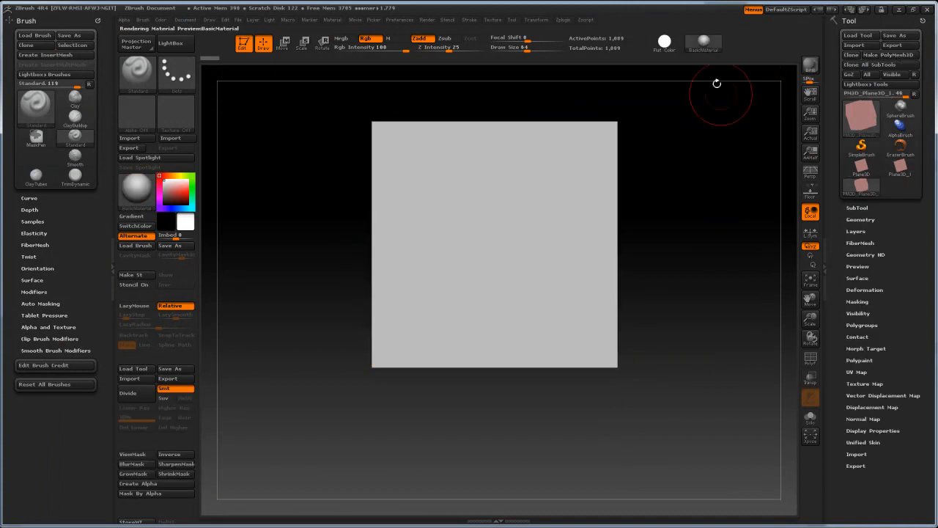
{"action": "left_click", "coordinate": [854, 219]}
{"action": "left_click", "coordinate": [854, 293]}
{"action": "left_click", "coordinate": [857, 294]}
{"action": "left_click", "coordinate": [859, 294]}
{"action": "left_click", "coordinate": [861, 294]}
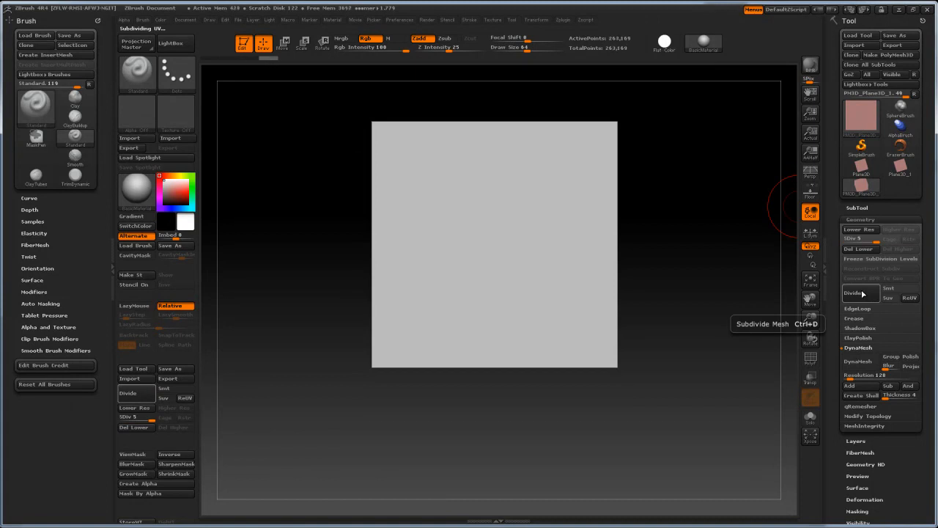
{"action": "left_click", "coordinate": [856, 293]}
Choose the "Height map 2 copy" alpha and mask the plane by that alpha
{"action": "left_click", "coordinate": [136, 121]}
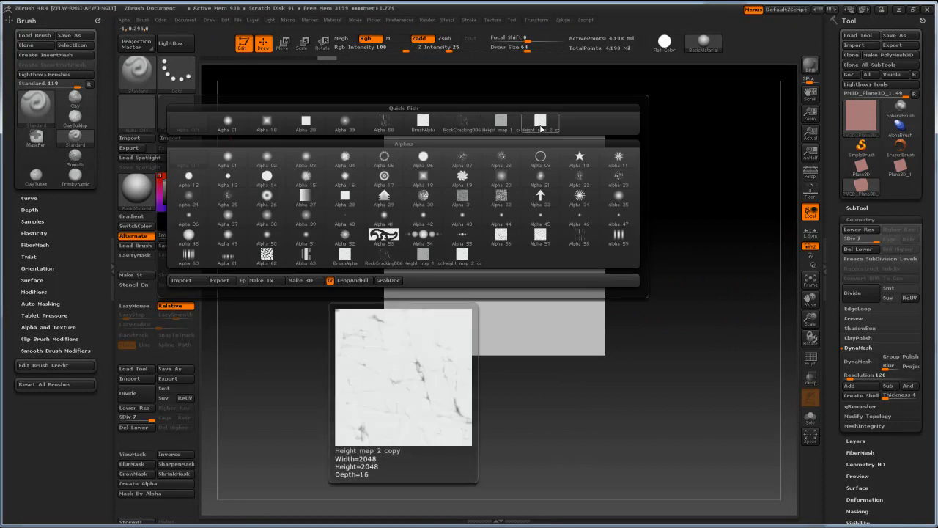
{"action": "left_click", "coordinate": [541, 125]}
{"action": "left_click_drag", "start_coordinate": [832, 357], "coordinate": [822, 274]}
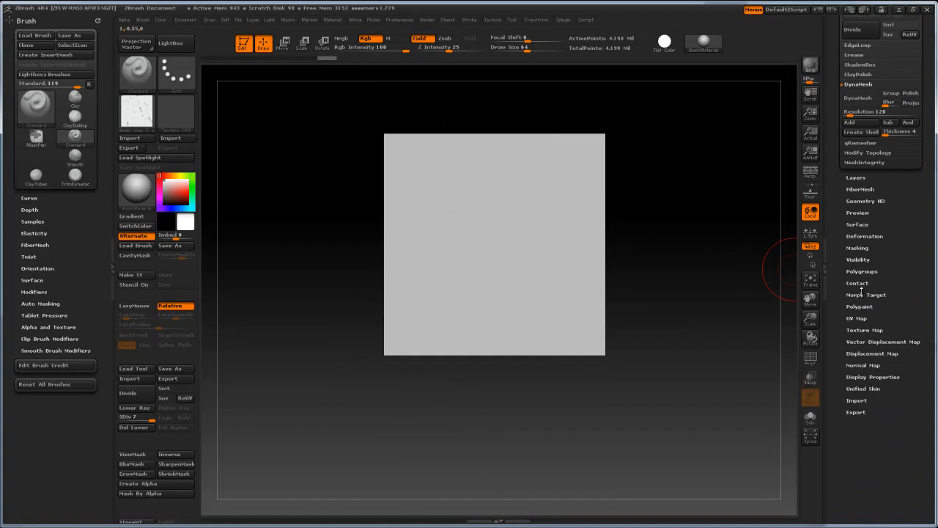
{"action": "left_click", "coordinate": [859, 248]}
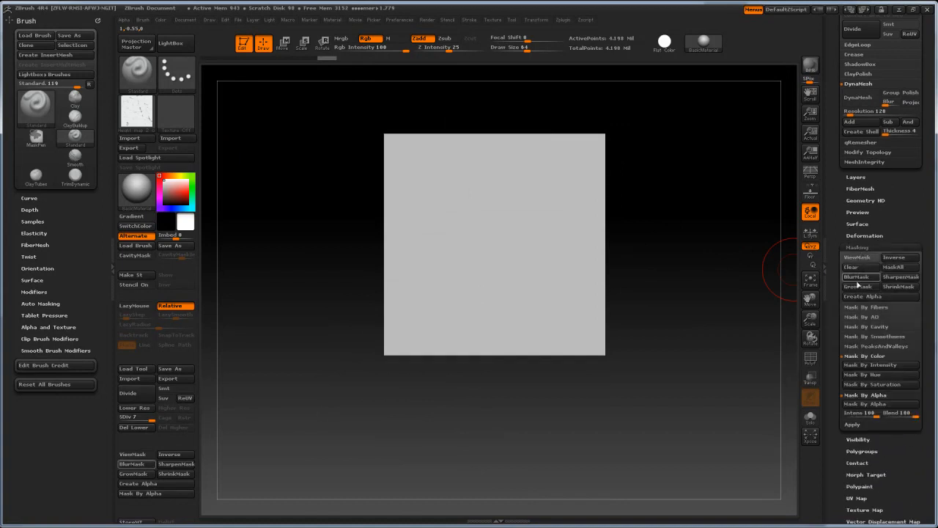
{"action": "left_click", "coordinate": [866, 404]}
Offset the masked plane by -10 along Z to form the crack relief, and clear the mask
{"action": "left_click_drag", "start_coordinate": [833, 190], "coordinate": [834, 217]}
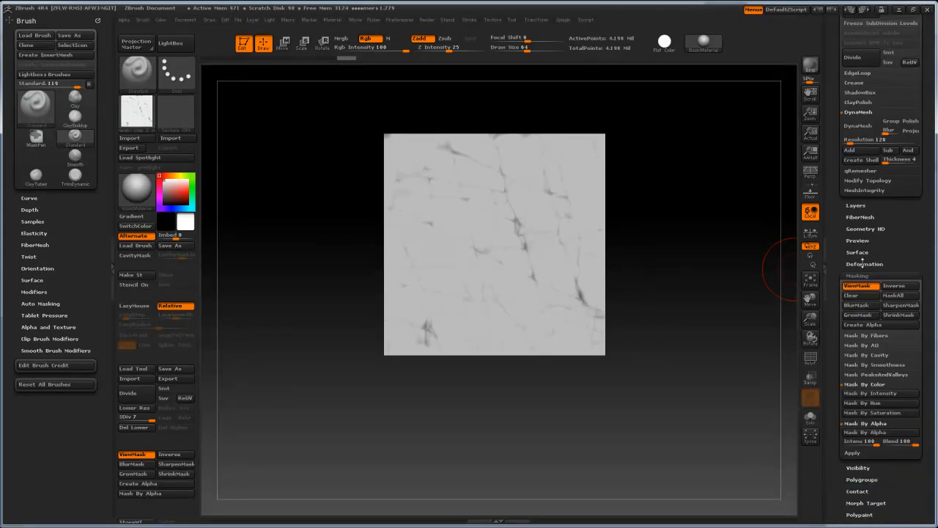
{"action": "left_click", "coordinate": [863, 262]}
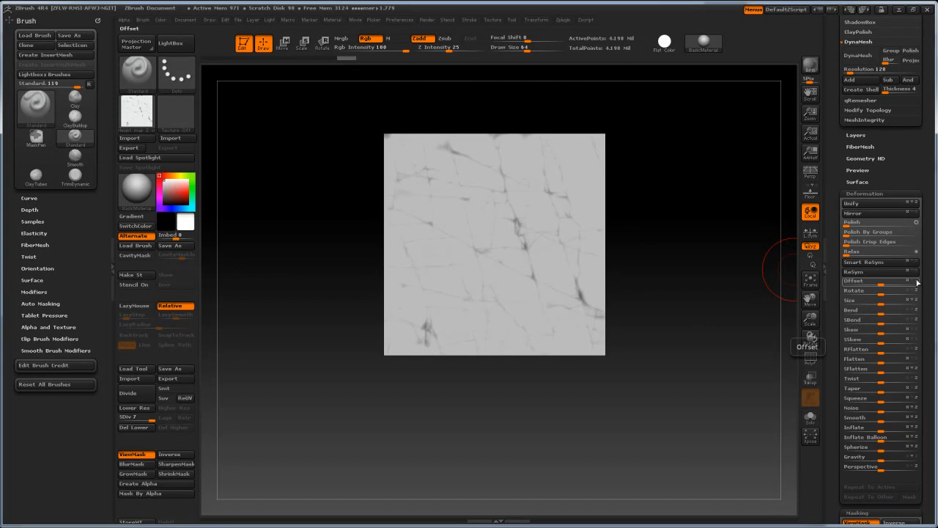
{"action": "left_click", "coordinate": [883, 281]}
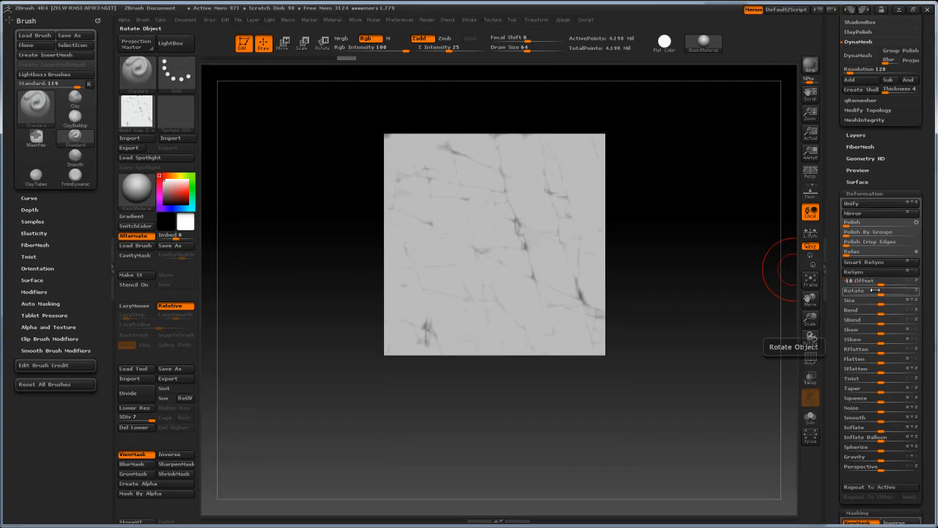
{"action": "key", "text": "Return"}
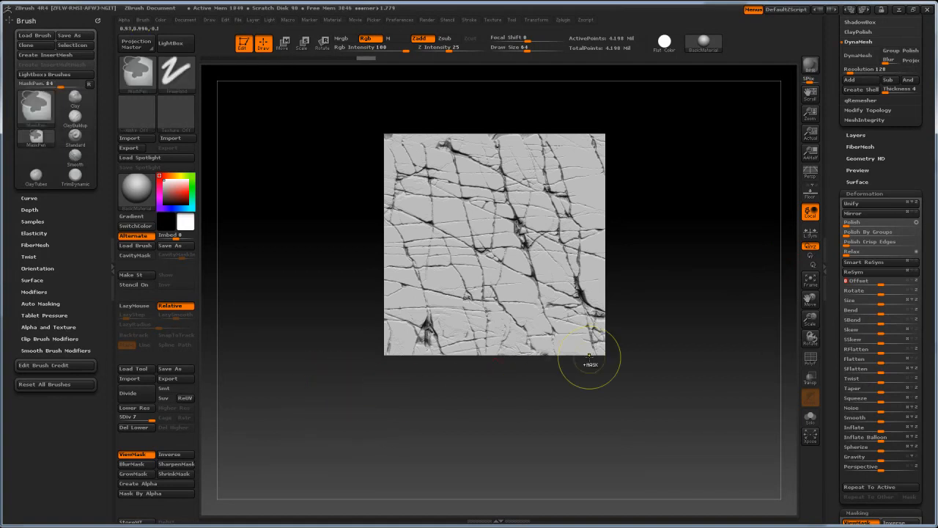
{"action": "left_click_drag", "start_coordinate": [550, 379], "coordinate": [629, 326], "text": "ctrl"}
{"action": "left_click", "coordinate": [880, 282]}
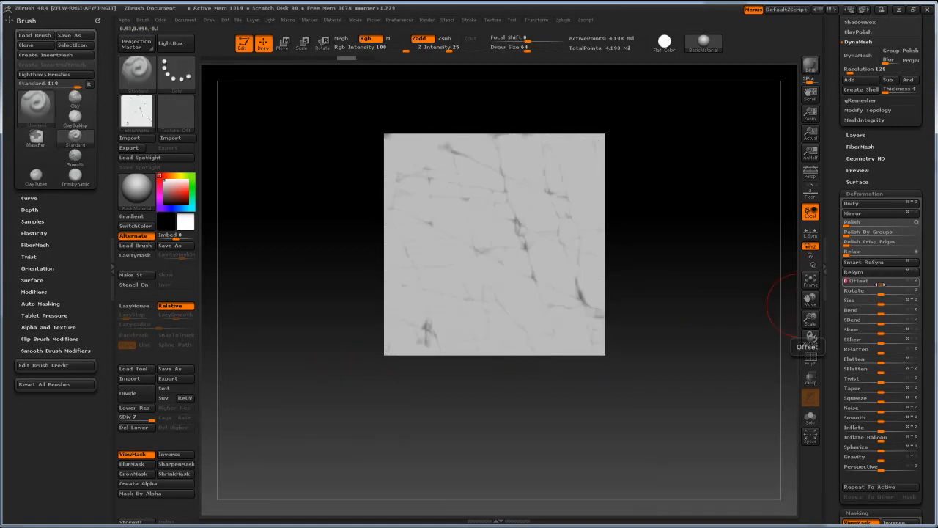
{"action": "key", "text": "Return"}
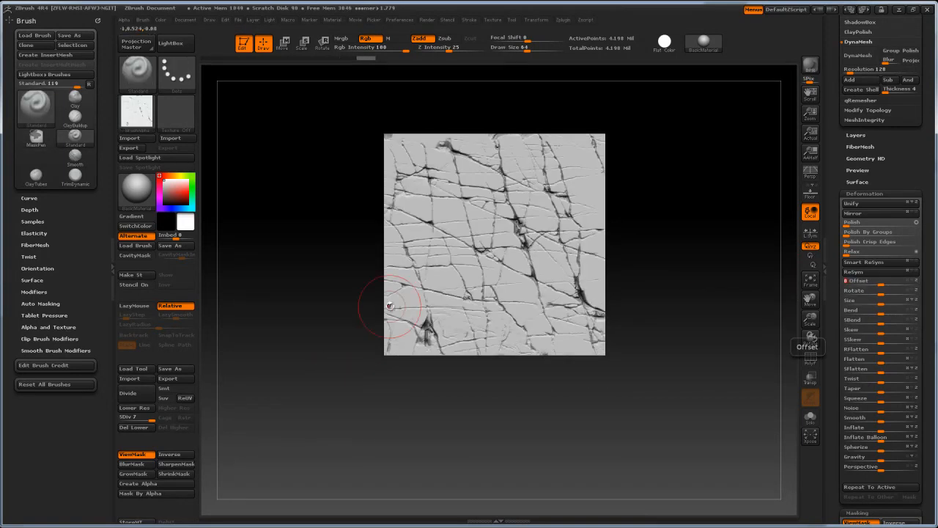
{"action": "left_click_drag", "start_coordinate": [272, 219], "coordinate": [282, 332], "text": "alt"}
{"action": "key", "text": "f"}
{"action": "left_click_drag", "start_coordinate": [252, 290], "coordinate": [271, 324], "text": "ctrl"}
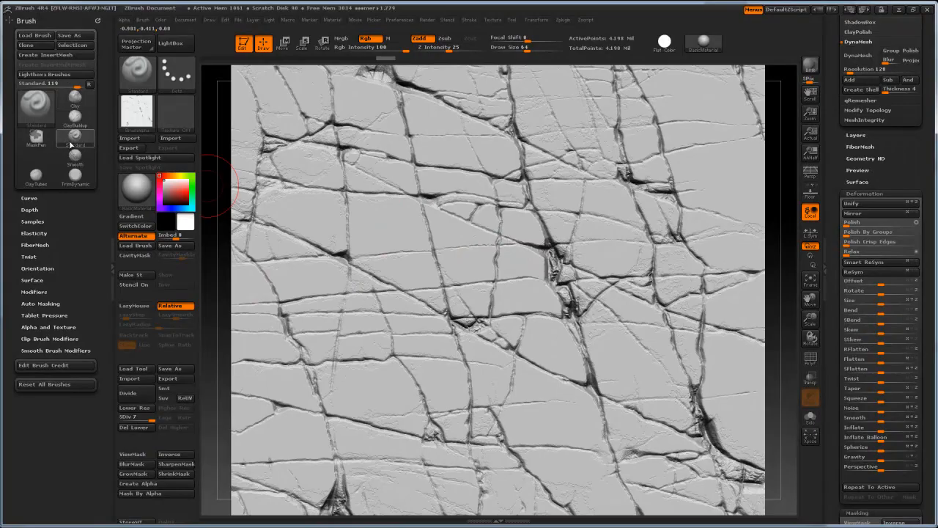
Set the Standard brush to a soft square alpha with Rgb off, Zsub on and a Draw Size of 32
{"action": "key", "text": "shift"}
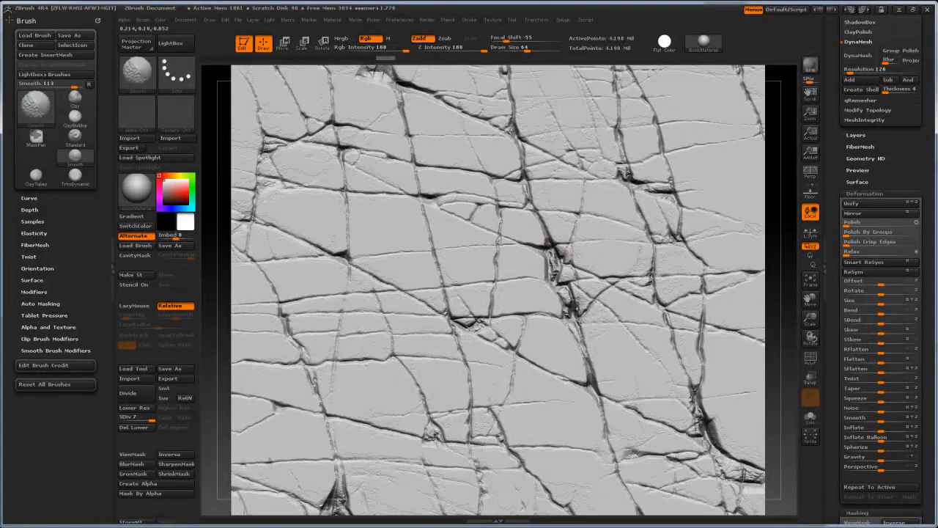
{"action": "left_click_drag", "start_coordinate": [561, 239], "coordinate": [559, 234]}
{"action": "key", "text": "ctrl"}
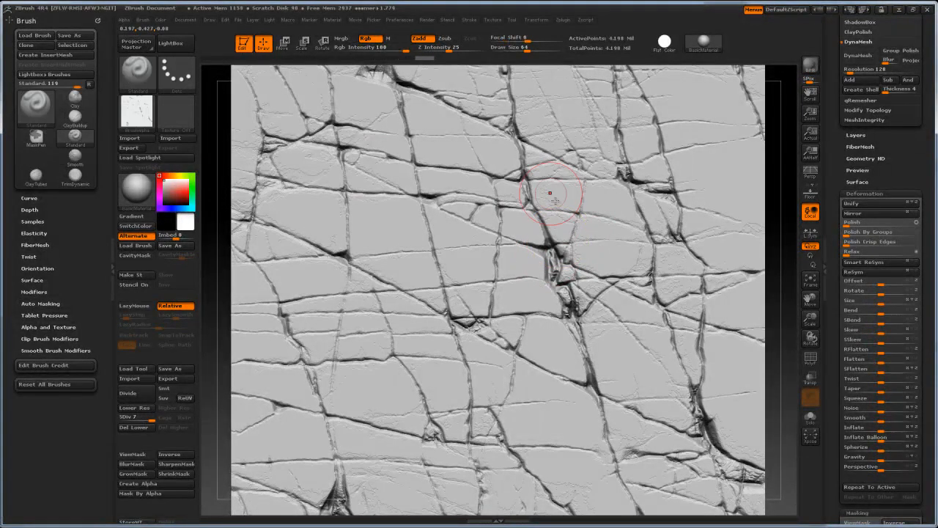
{"action": "left_click", "coordinate": [152, 116]}
{"action": "left_click", "coordinate": [264, 126]}
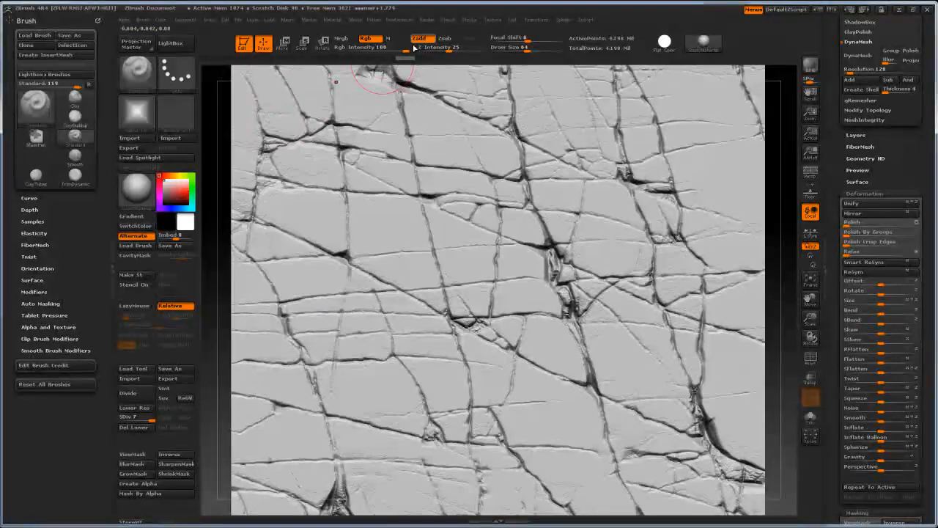
{"action": "left_click", "coordinate": [368, 39]}
{"action": "left_click", "coordinate": [444, 38]}
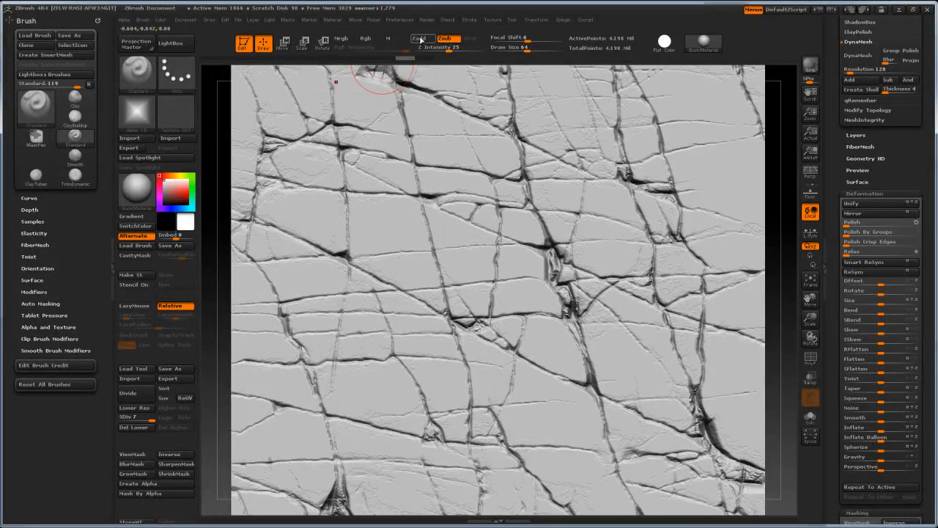
{"action": "key", "text": "bracketleft"}
{"action": "key", "text": "bracketleft"}
{"action": "key", "text": "bracketleft"}
Trim the edges of the broken crack near the plane's centre with the TrimDynamic brush and smooth the surface around it
{"action": "mouse_move", "coordinate": [521, 238]}
{"action": "left_mouse_down", "text": "shift"}
{"action": "mouse_move", "coordinate": [547, 243]}
{"action": "mouse_move", "coordinate": [526, 225]}
{"action": "left_mouse_up", "text": "shift"}
{"action": "left_click_drag", "start_coordinate": [777, 244], "coordinate": [753, 245]}
{"action": "key", "text": "b"}
{"action": "key", "text": "t"}
{"action": "key", "text": "d"}
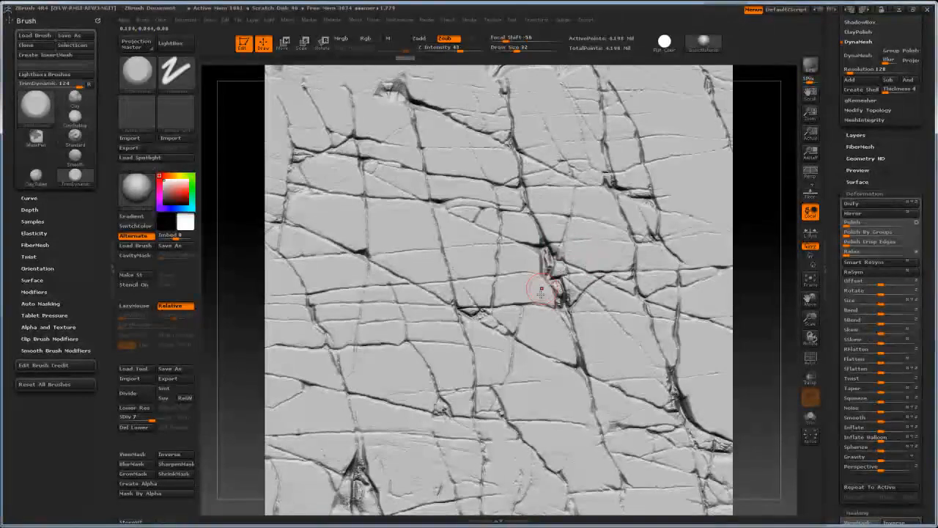
{"action": "left_click_drag", "start_coordinate": [565, 296], "coordinate": [562, 290]}
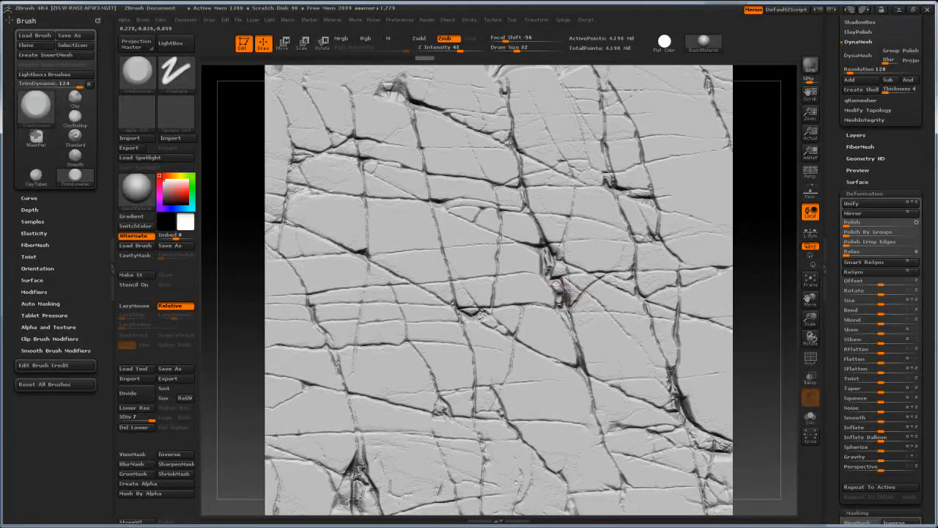
{"action": "key", "text": "shift"}
{"action": "left_click_drag", "start_coordinate": [580, 301], "coordinate": [587, 322], "text": "shift"}
{"action": "mouse_move", "coordinate": [741, 332]}
{"action": "left_mouse_down", "text": "alt"}
{"action": "mouse_move", "coordinate": [738, 311]}
{"action": "mouse_move", "coordinate": [703, 311]}
{"action": "left_mouse_up", "text": "alt"}
Resize the document to 2048 by 2048 with proportion constraint turned off, and accept the resize
{"action": "left_click", "coordinate": [185, 20]}
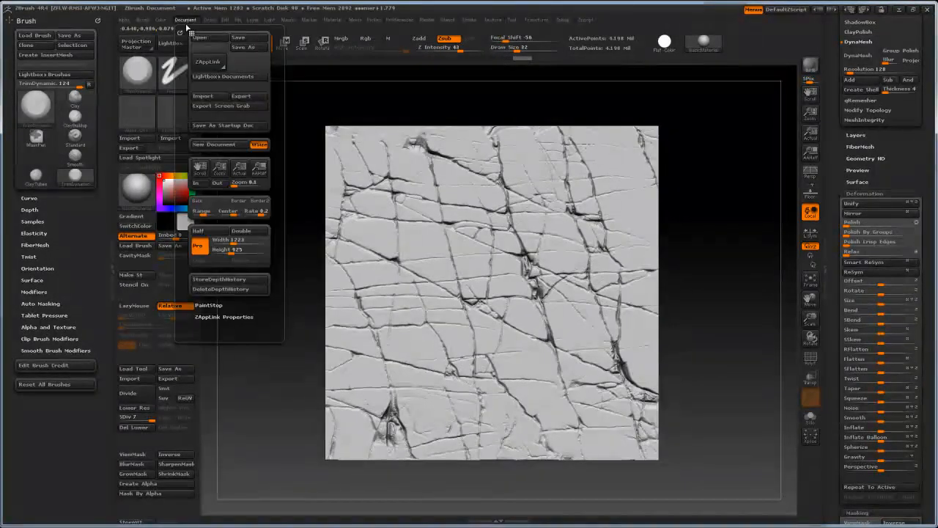
{"action": "left_click", "coordinate": [225, 240]}
{"action": "left_click", "coordinate": [230, 250]}
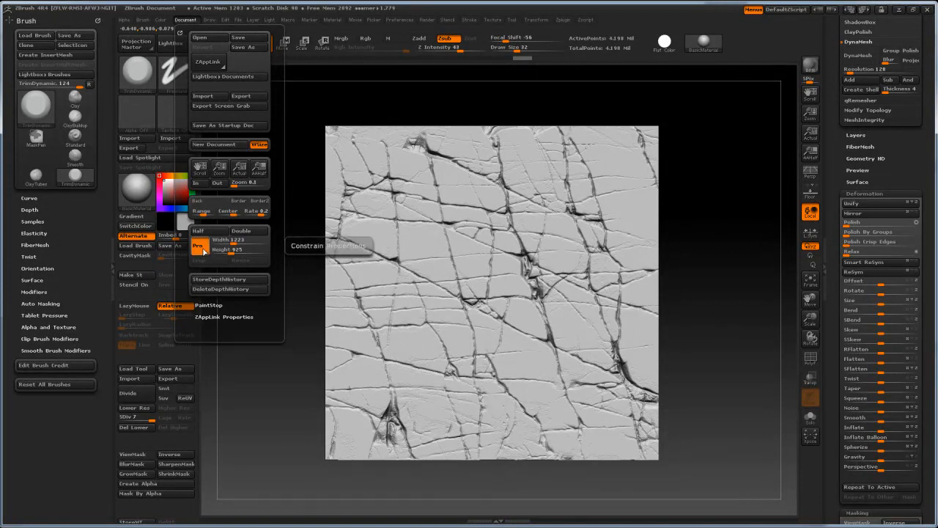
{"action": "left_click", "coordinate": [198, 248]}
{"action": "left_click", "coordinate": [222, 240]}
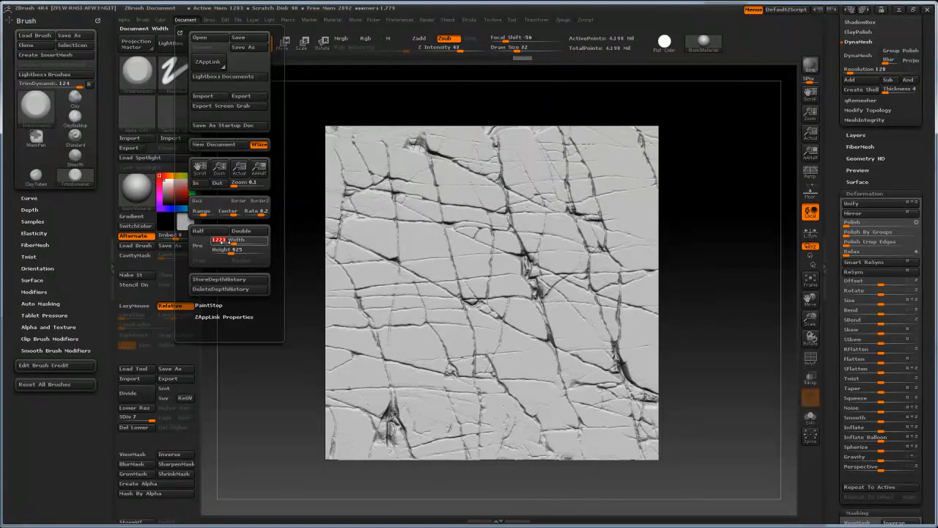
{"action": "type", "text": "2048"}
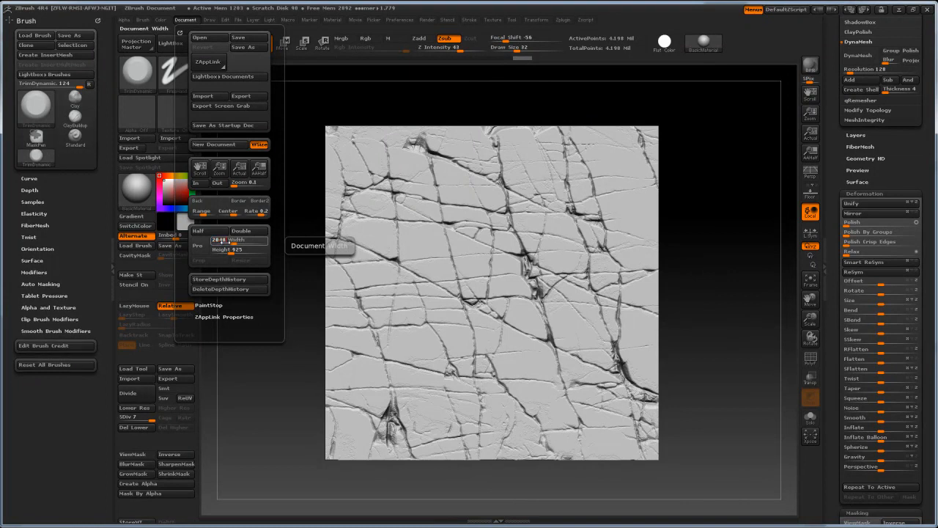
{"action": "key", "text": "Tab"}
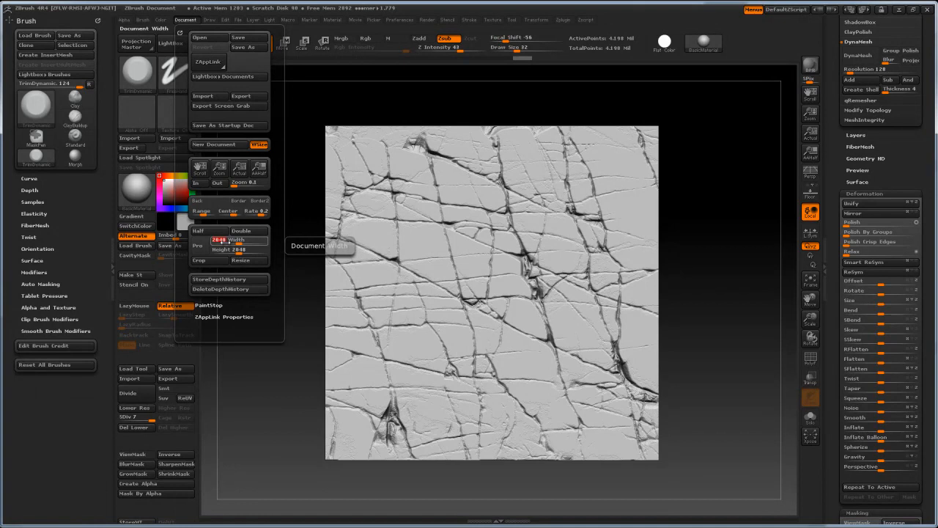
{"action": "left_click", "coordinate": [186, 20]}
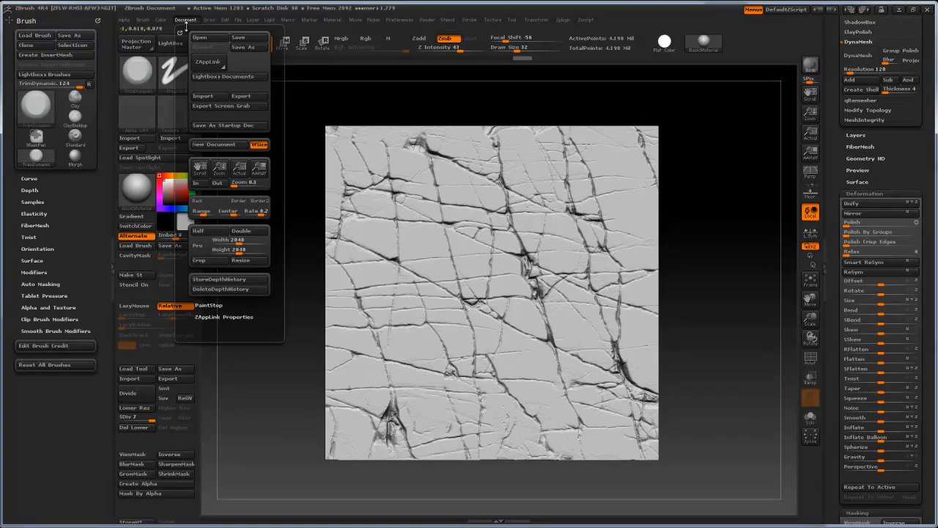
{"action": "left_click", "coordinate": [241, 260]}
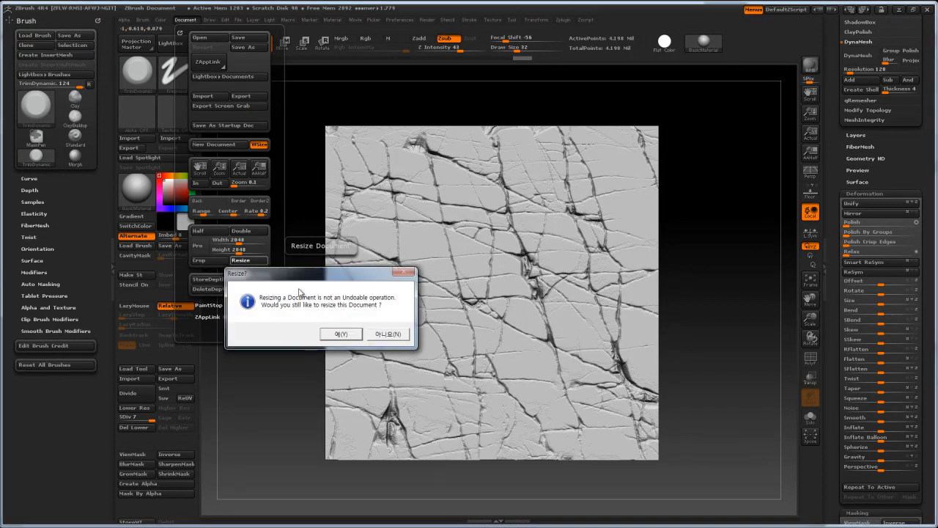
{"action": "left_click", "coordinate": [339, 335]}
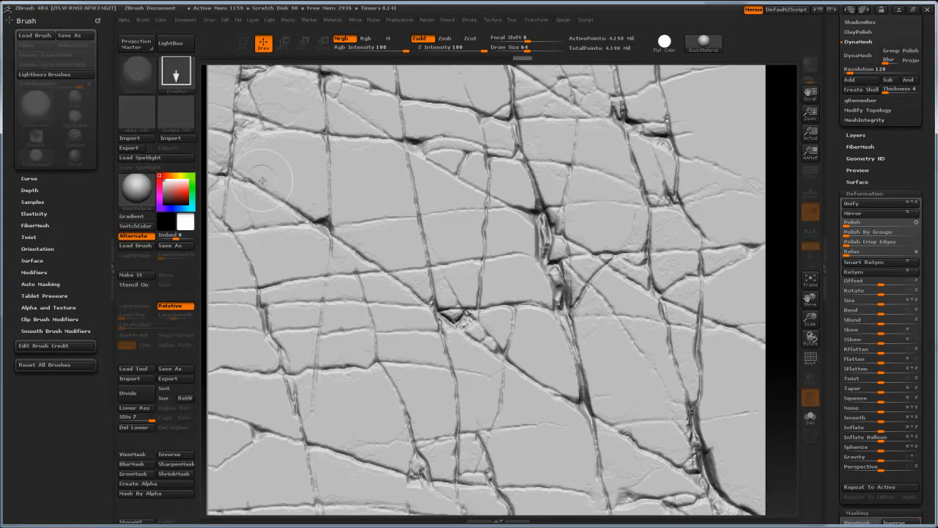
Clear the dropped plane from the canvas and redraw the cracked plane in edit mode
{"action": "key", "text": "ctrl+n"}
{"action": "mouse_move", "coordinate": [442, 247]}
{"action": "left_mouse_down"}
{"action": "mouse_move", "coordinate": [486, 317]}
{"action": "mouse_move", "coordinate": [501, 421]}
{"action": "mouse_move", "coordinate": [524, 433]}
{"action": "mouse_move", "coordinate": [492, 419]}
{"action": "mouse_move", "coordinate": [518, 442]}
{"action": "left_mouse_up"}
{"action": "key", "text": "t"}
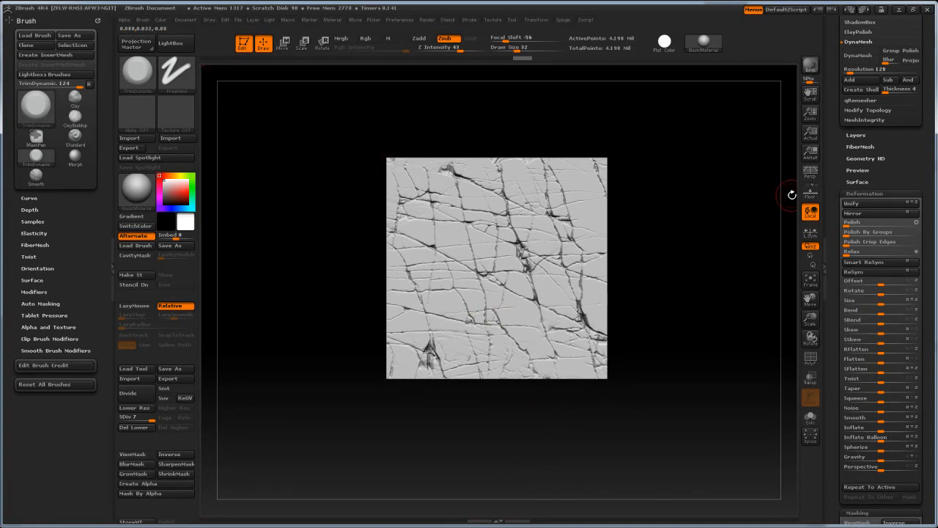
Show the whole document square-on and frame the cracked plane so it fills the canvas exactly
{"action": "mouse_move", "coordinate": [810, 115]}
{"action": "left_mouse_down"}
{"action": "mouse_move", "coordinate": [812, 130]}
{"action": "mouse_move", "coordinate": [806, 90]}
{"action": "mouse_move", "coordinate": [767, 51]}
{"action": "mouse_move", "coordinate": [747, 77]}
{"action": "left_mouse_up"}
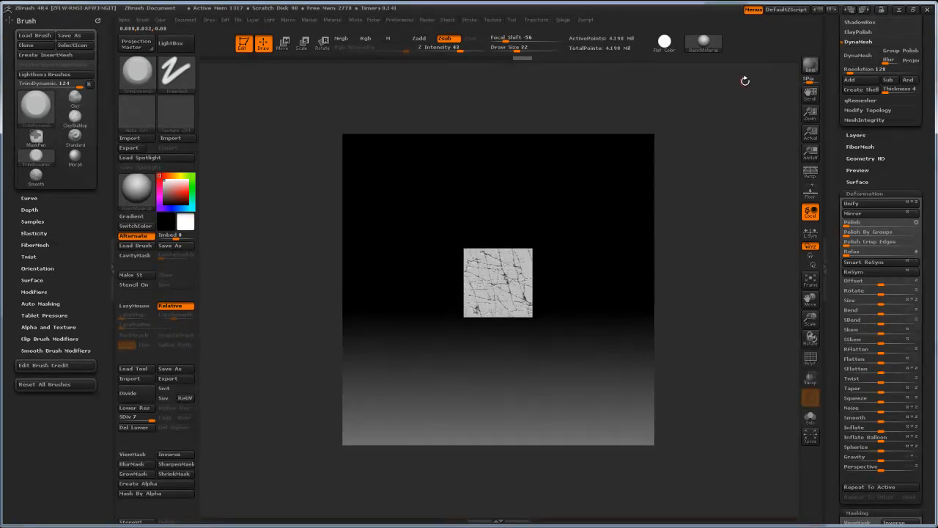
{"action": "mouse_move", "coordinate": [580, 286]}
{"action": "left_mouse_down"}
{"action": "mouse_move", "coordinate": [596, 315]}
{"action": "mouse_move", "coordinate": [592, 300]}
{"action": "left_mouse_up"}
{"action": "key", "text": "shift"}
{"action": "key", "text": "f"}
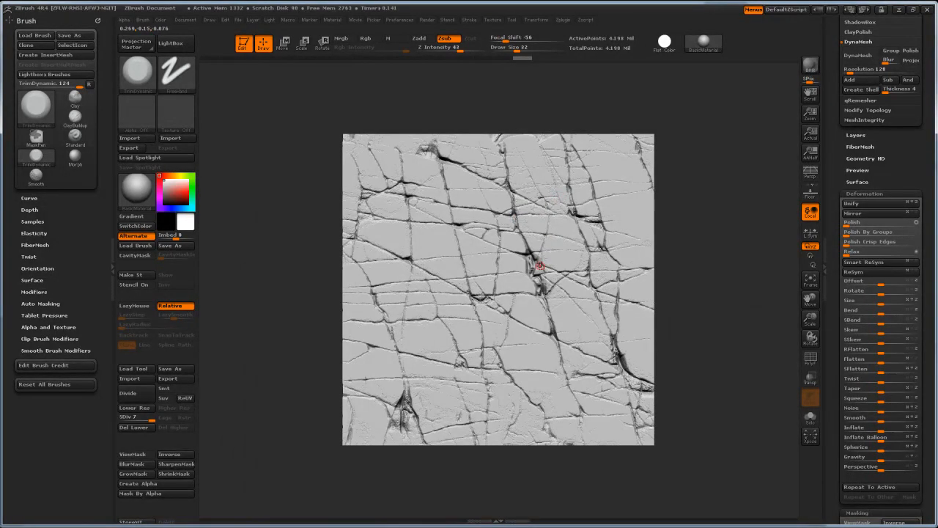
Grab the document as a new alpha and export it as a BMP named "Height map 3" in the rock folder
{"action": "left_click", "coordinate": [141, 116]}
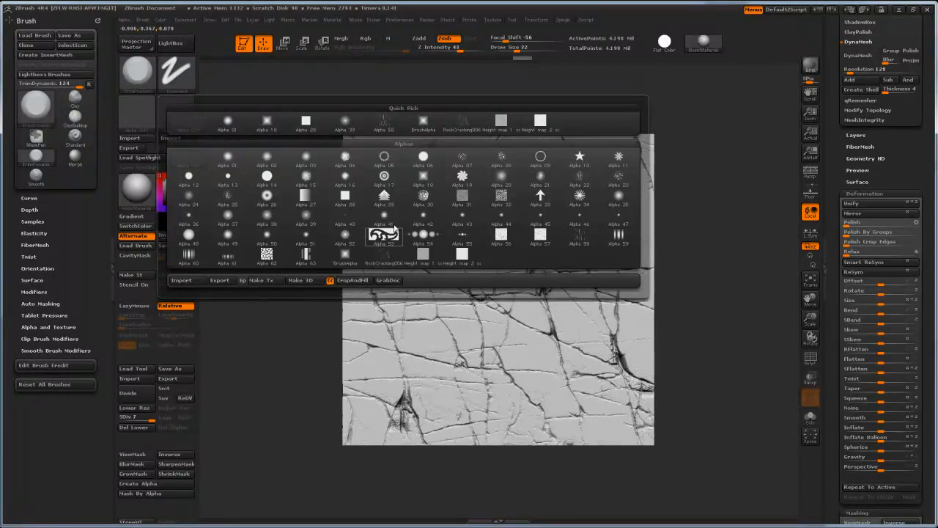
{"action": "left_click", "coordinate": [390, 282]}
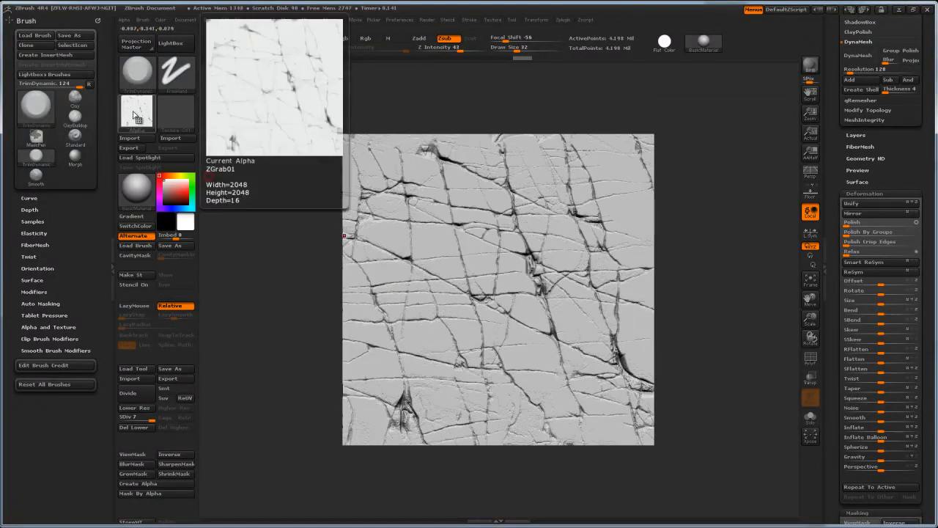
{"action": "left_click", "coordinate": [137, 152]}
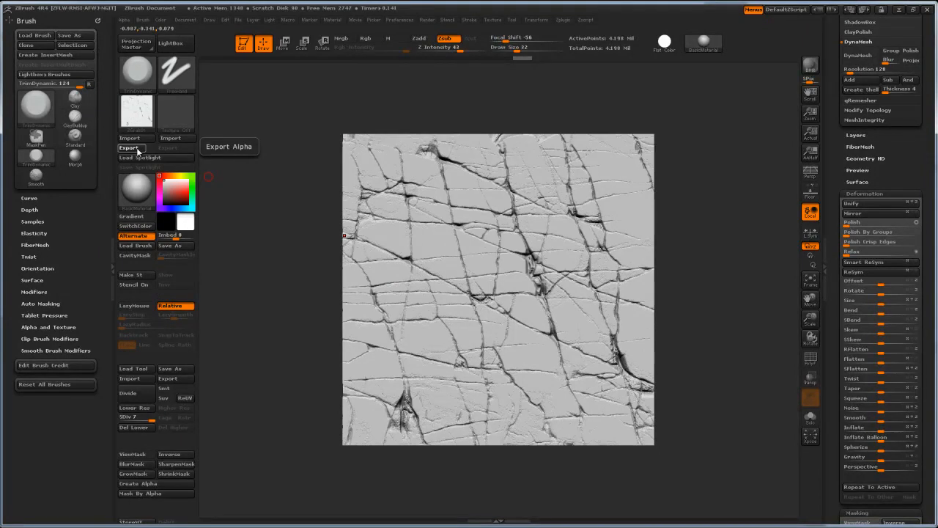
{"action": "left_click", "coordinate": [183, 355]}
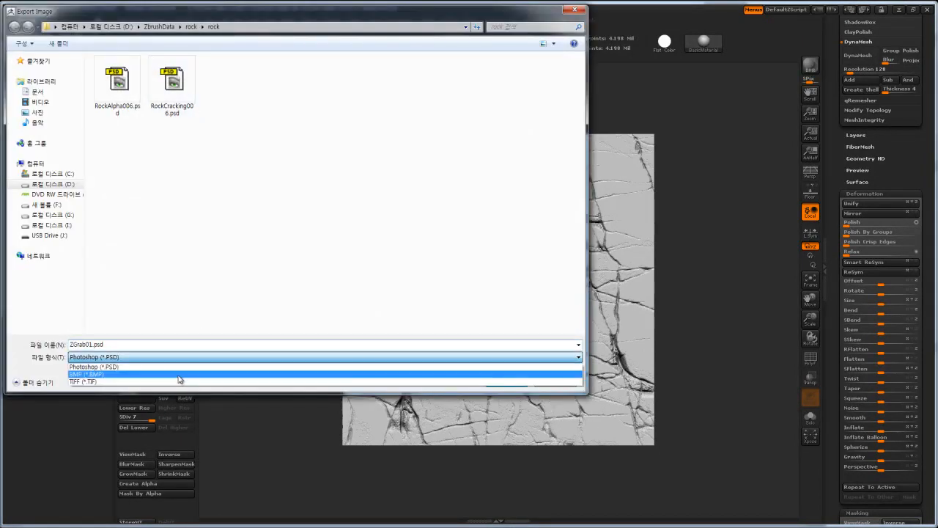
{"action": "left_click", "coordinate": [174, 381]}
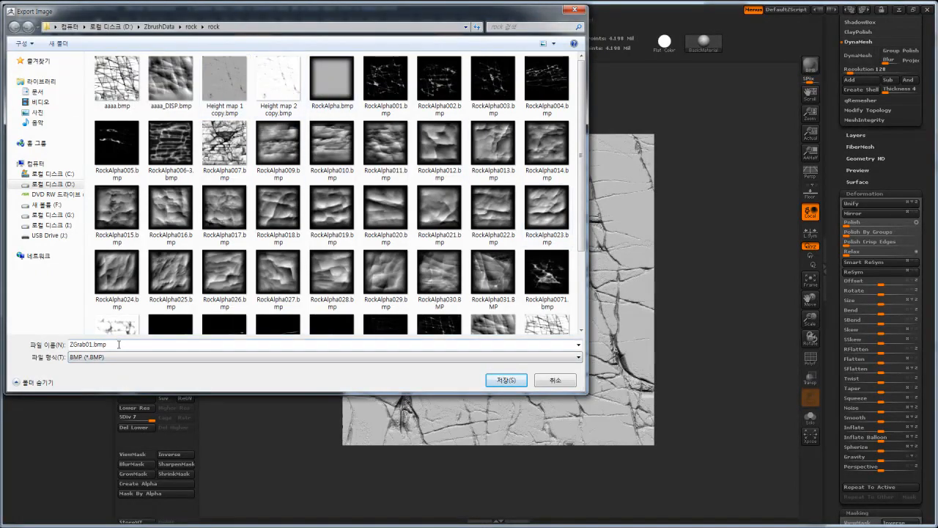
{"action": "left_click", "coordinate": [272, 93]}
{"action": "left_click", "coordinate": [134, 345]}
{"action": "left_click_drag", "start_coordinate": [133, 345], "coordinate": [116, 349]}
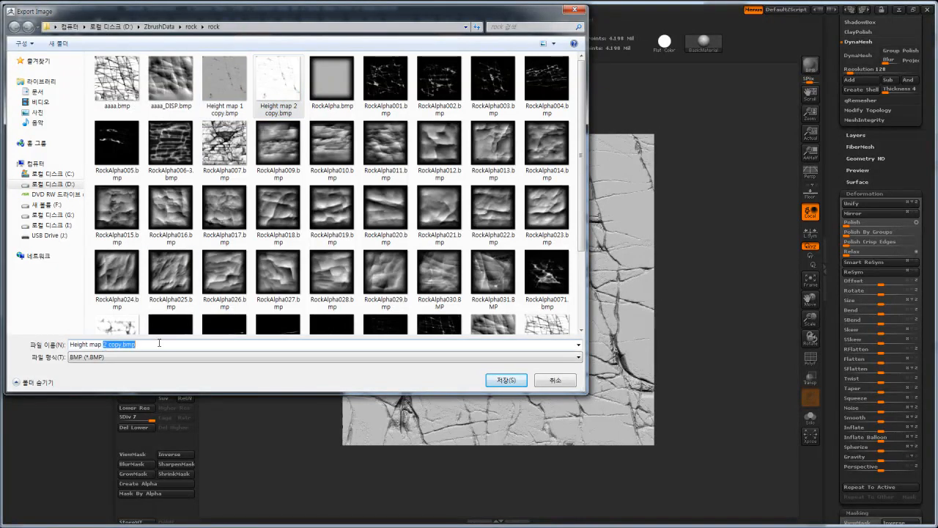
{"action": "type", "text": "3"}
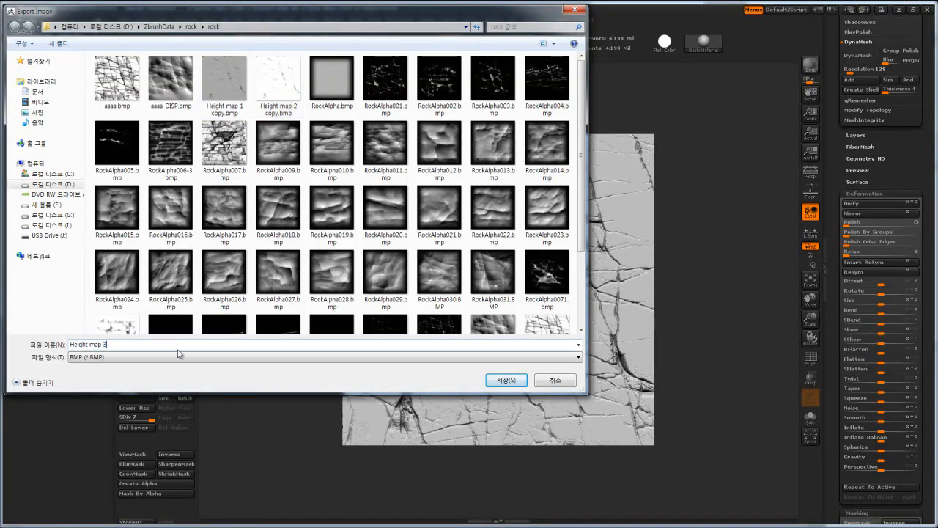
{"action": "left_click", "coordinate": [496, 382]}
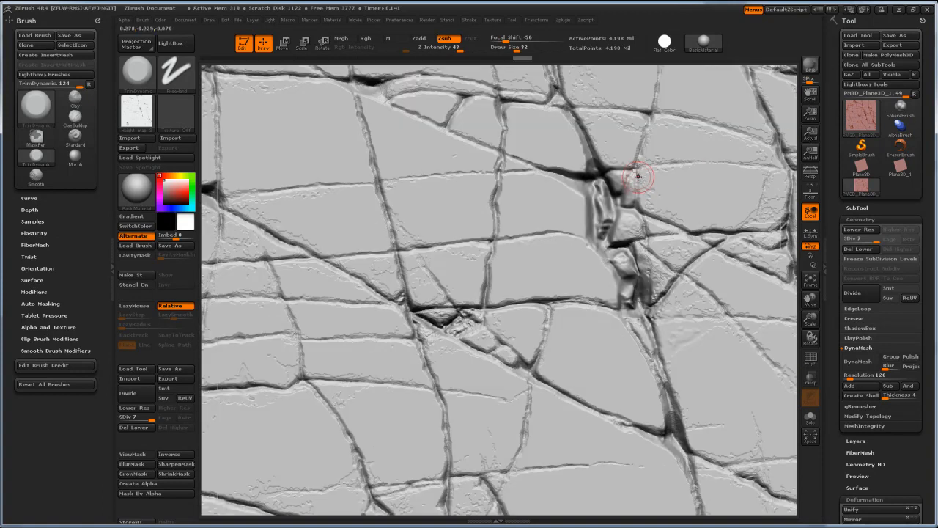
Load the saved ZTool rock_layer_vert_m12_3.ZTL from the ZbrushData rock folder
{"action": "key", "text": "f"}
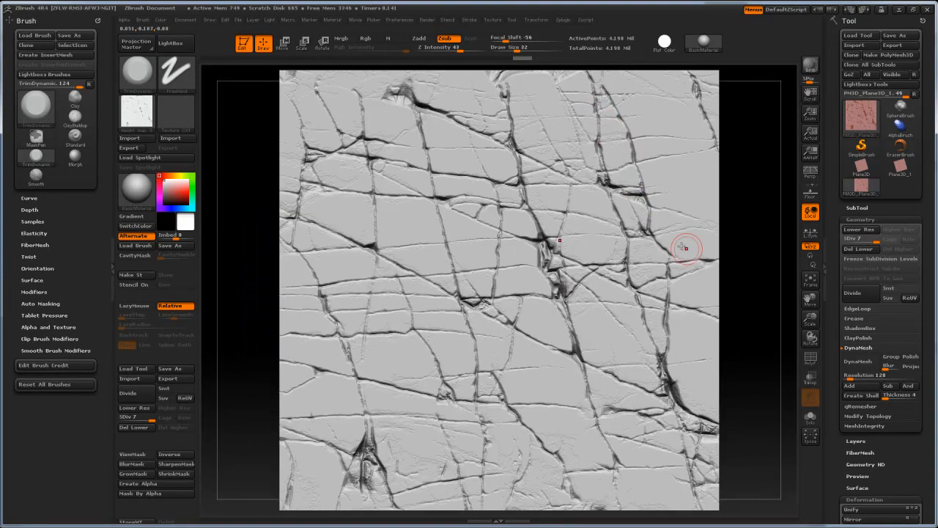
{"action": "left_click_drag", "start_coordinate": [757, 264], "coordinate": [779, 209], "text": "alt"}
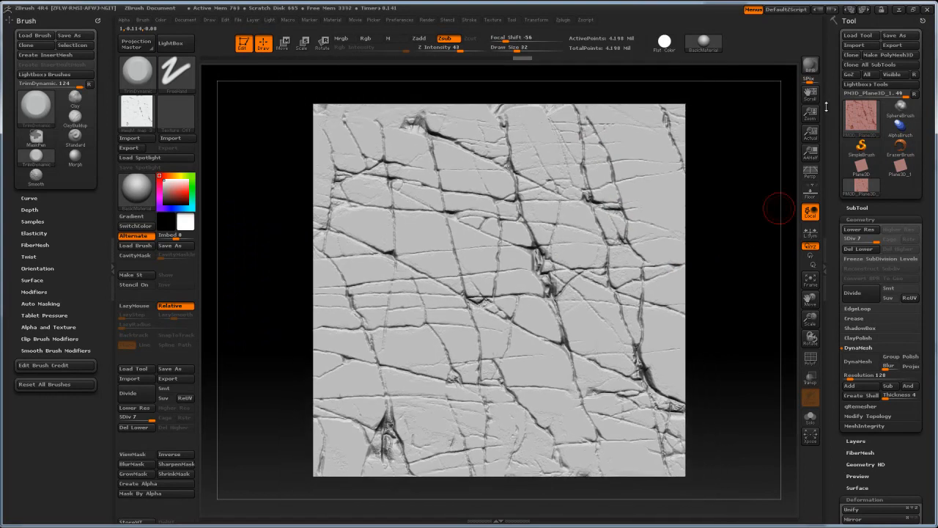
{"action": "left_click", "coordinate": [857, 35]}
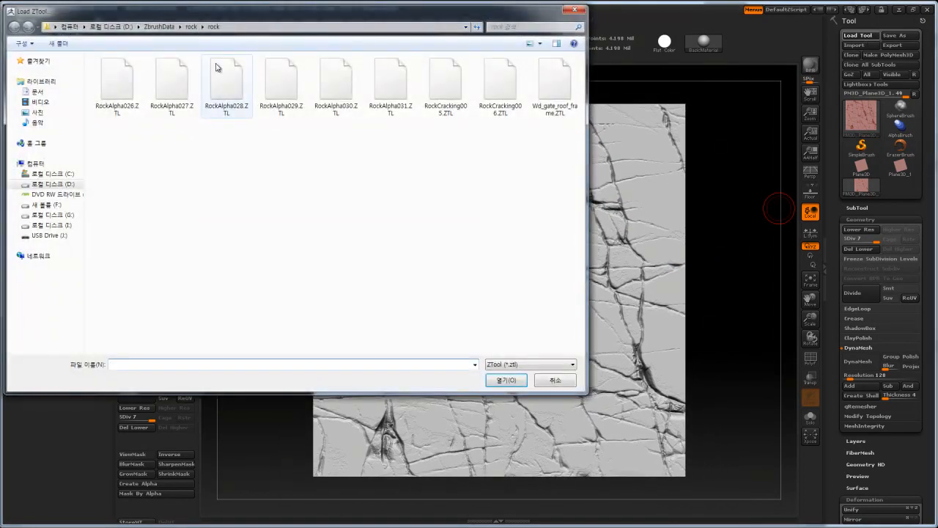
{"action": "left_click", "coordinate": [191, 26]}
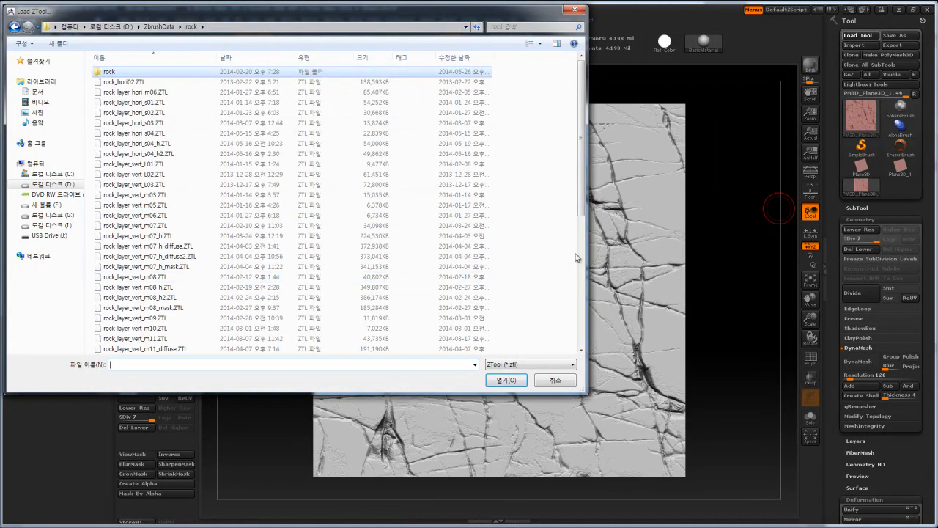
{"action": "left_click_drag", "start_coordinate": [585, 214], "coordinate": [587, 303]}
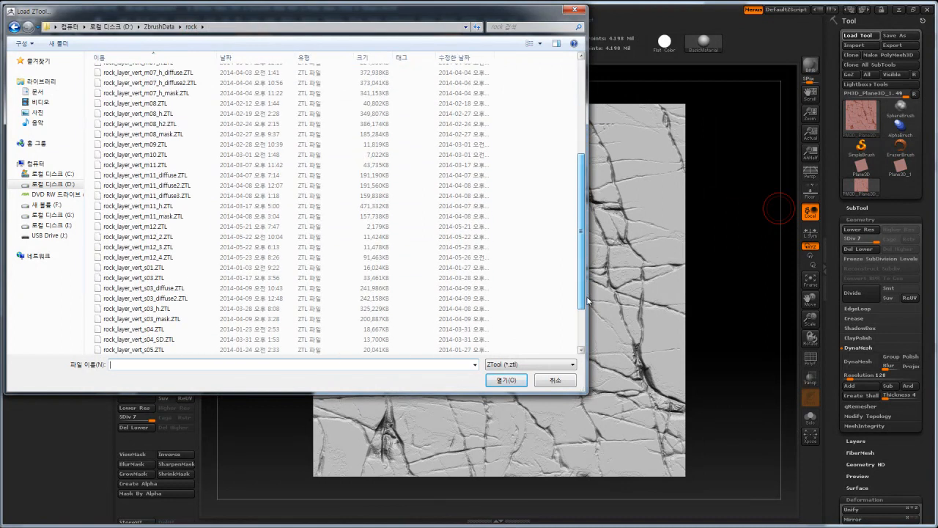
{"action": "left_click", "coordinate": [157, 247]}
{"action": "left_click", "coordinate": [506, 381]}
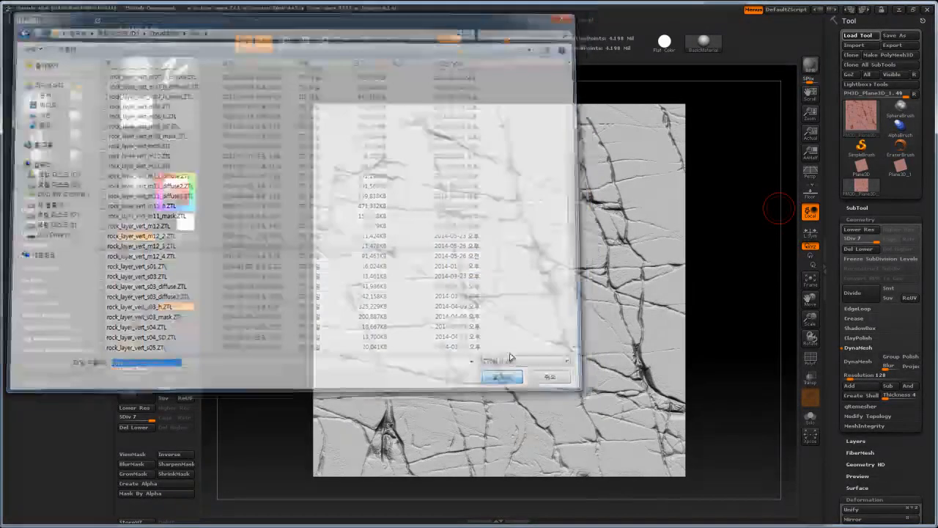
Set the rock pillar's DynaMesh resolution to 2048 and remesh it
{"action": "left_click_drag", "start_coordinate": [629, 308], "coordinate": [650, 302]}
{"action": "left_click_drag", "start_coordinate": [650, 302], "coordinate": [779, 330], "text": "alt"}
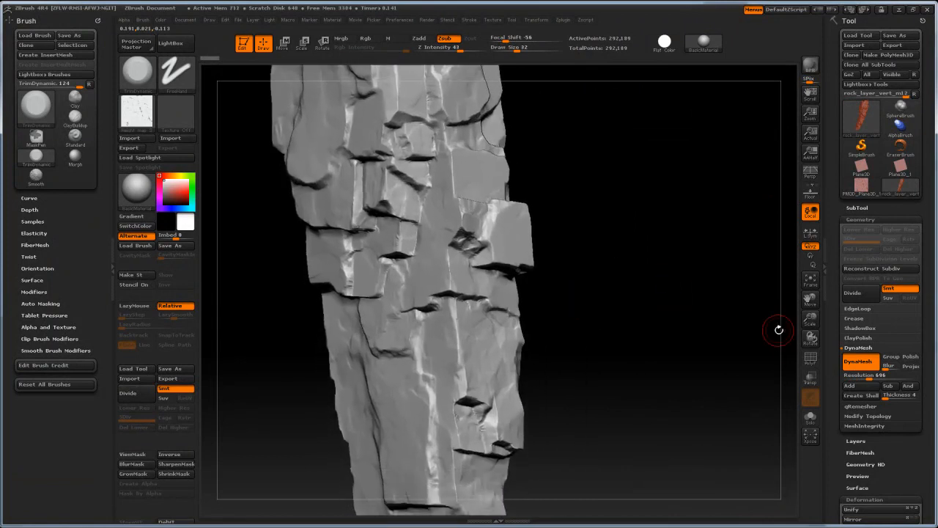
{"action": "left_click", "coordinate": [865, 375]}
{"action": "left_click_drag", "start_coordinate": [868, 377], "coordinate": [869, 378]}
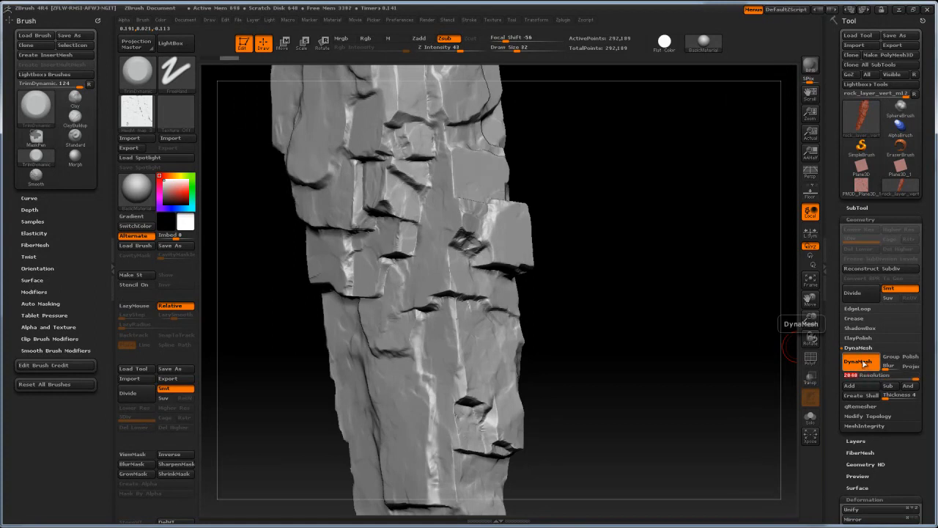
{"action": "left_click", "coordinate": [864, 362]}
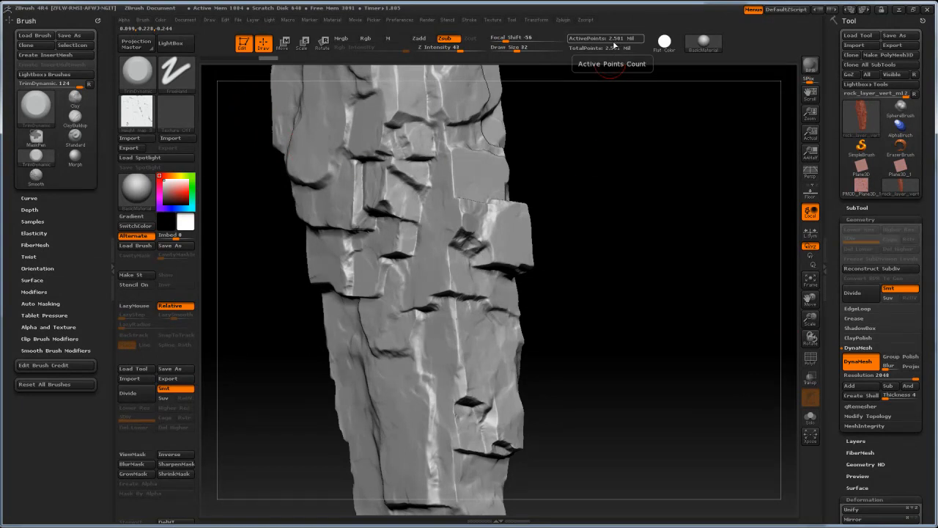
Set up the Standard brush with the Height map 3 alpha and the DragRect stroke
{"action": "left_click_drag", "start_coordinate": [623, 241], "coordinate": [603, 272]}
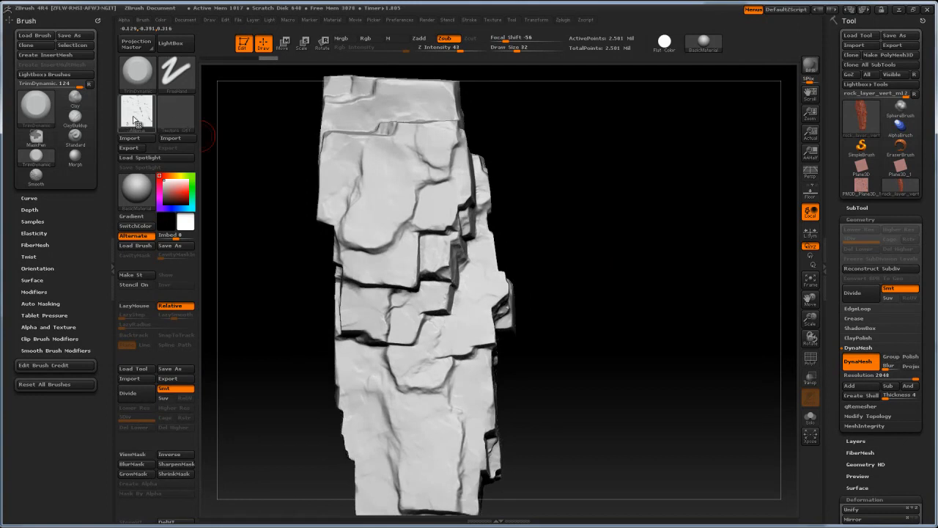
{"action": "mouse_move", "coordinate": [134, 116]}
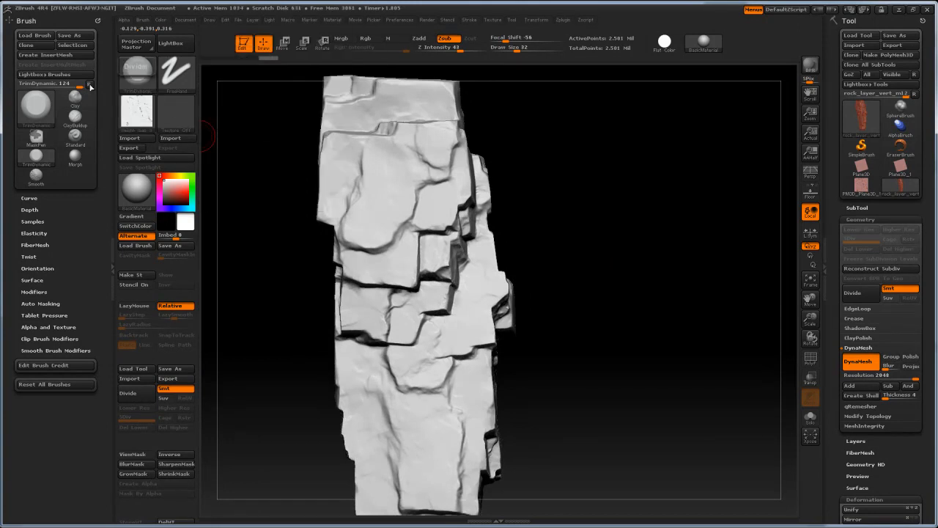
{"action": "left_click", "coordinate": [75, 136]}
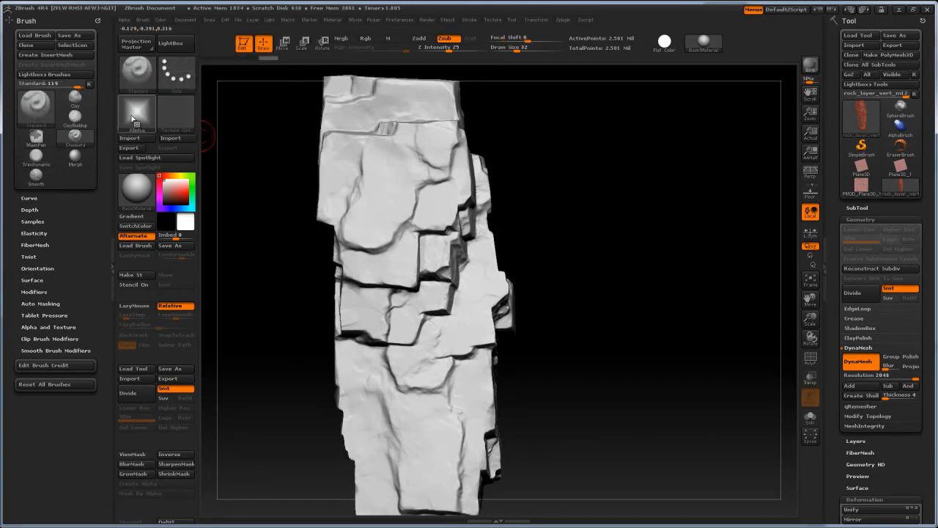
{"action": "left_click", "coordinate": [134, 116]}
{"action": "left_click", "coordinate": [548, 126]}
{"action": "left_click", "coordinate": [176, 76]}
{"action": "left_click", "coordinate": [268, 85]}
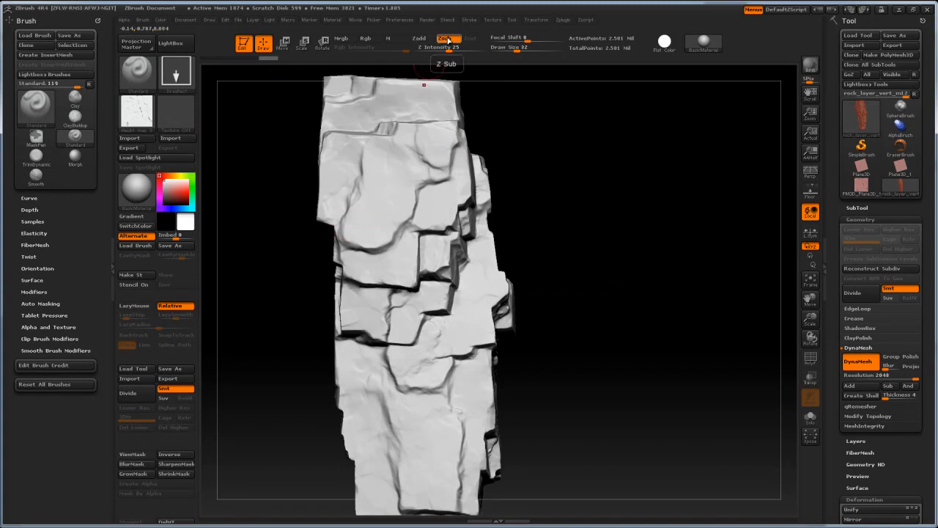
Test the crack alpha on the rock's upper face first with Zsub and then with Zadd, undoing each stamp
{"action": "left_click_drag", "start_coordinate": [383, 203], "coordinate": [384, 242]}
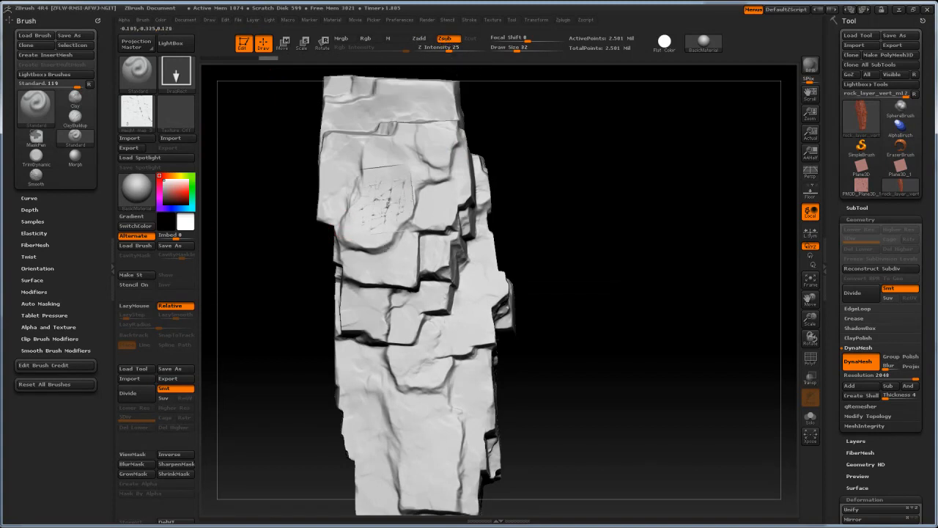
{"action": "key", "text": "ctrl+z"}
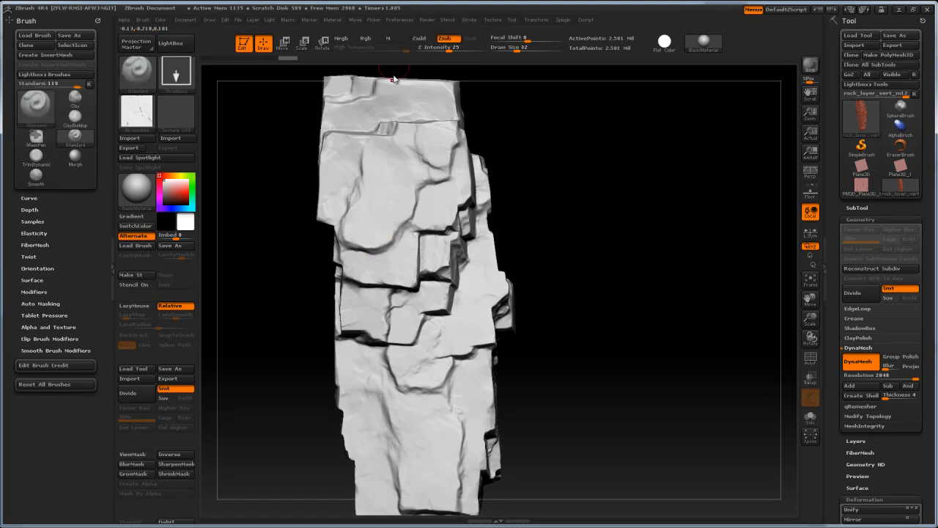
{"action": "left_click", "coordinate": [418, 37]}
{"action": "left_click_drag", "start_coordinate": [384, 188], "coordinate": [386, 262]}
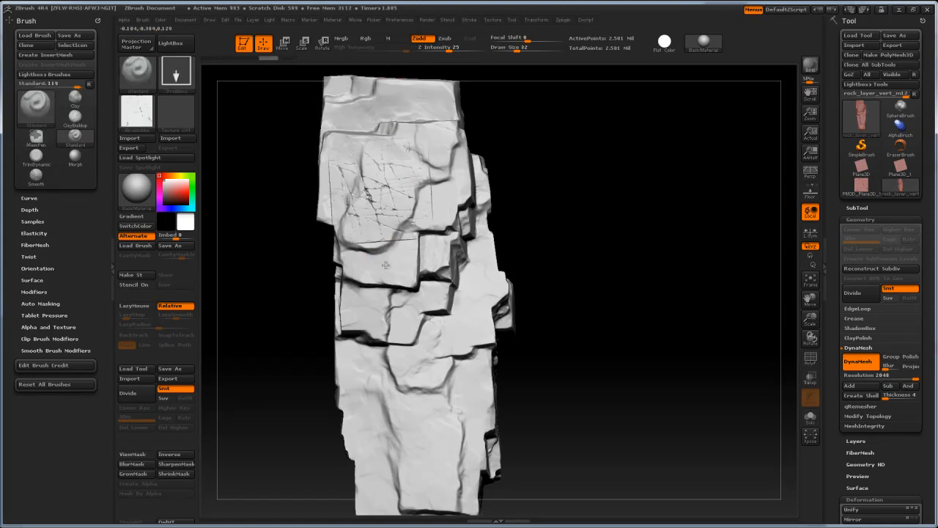
{"action": "left_click_drag", "start_coordinate": [613, 258], "coordinate": [640, 290]}
{"action": "key", "text": "ctrl+z"}
Try larger crack stamps on the middle and lower rock faces, and undo them
{"action": "left_click_drag", "start_coordinate": [394, 234], "coordinate": [390, 382]}
{"action": "left_click_drag", "start_coordinate": [603, 242], "coordinate": [581, 230]}
{"action": "key", "text": "ctrl+z"}
{"action": "left_click_drag", "start_coordinate": [381, 262], "coordinate": [398, 458]}
{"action": "key", "text": "ctrl+z"}
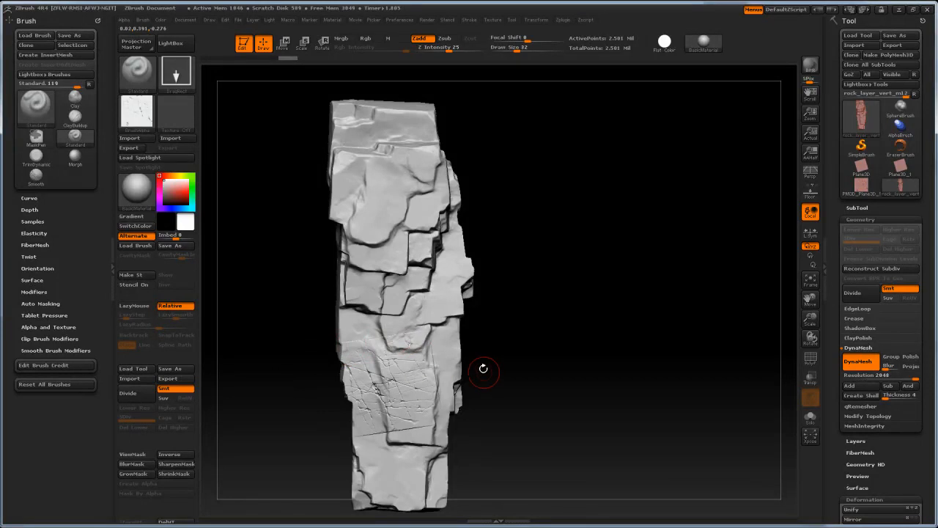
{"action": "key", "text": "ctrl+z"}
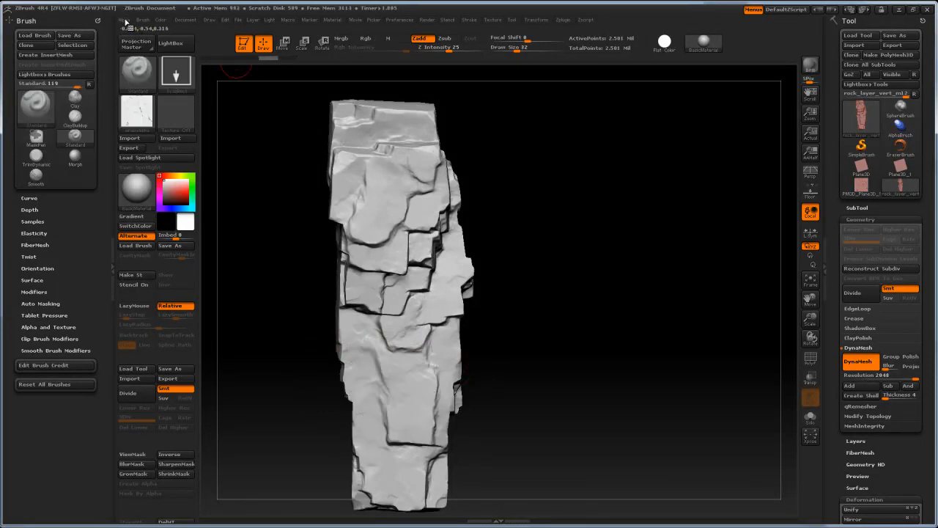
Dock the Alpha palette beside the brush settings and set the alpha's Radial Fade to 6
{"action": "left_click", "coordinate": [125, 20]}
{"action": "mouse_move", "coordinate": [123, 34]}
{"action": "left_mouse_down"}
{"action": "mouse_move", "coordinate": [88, 110]}
{"action": "mouse_move", "coordinate": [66, 218]}
{"action": "left_mouse_up"}
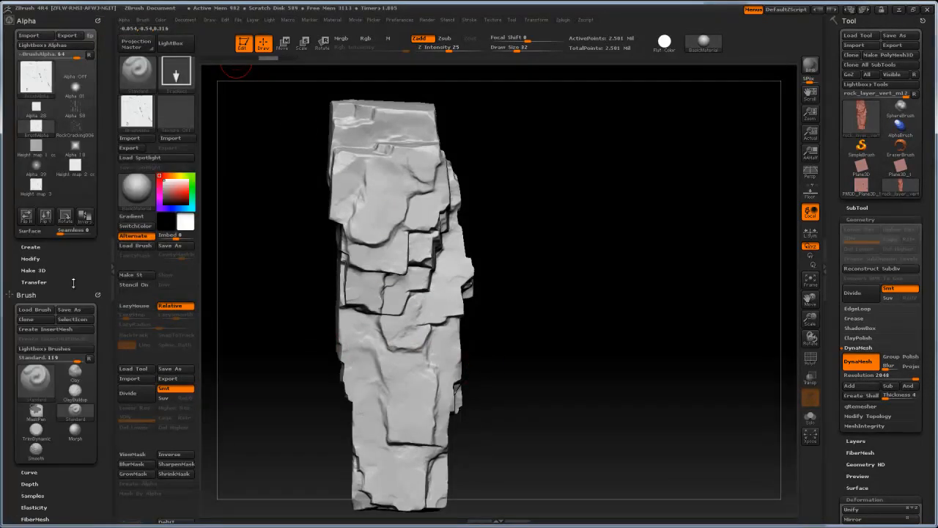
{"action": "left_click", "coordinate": [31, 259]}
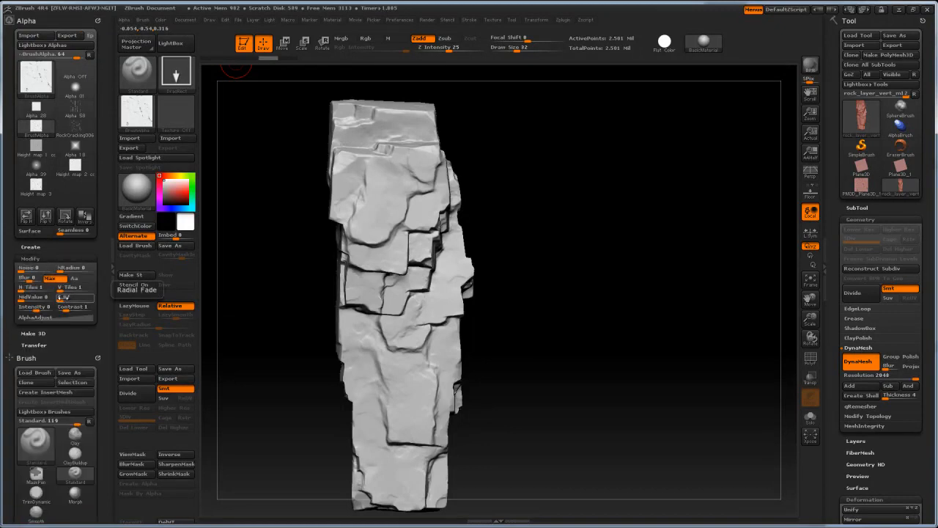
{"action": "left_click_drag", "start_coordinate": [59, 300], "coordinate": [65, 297]}
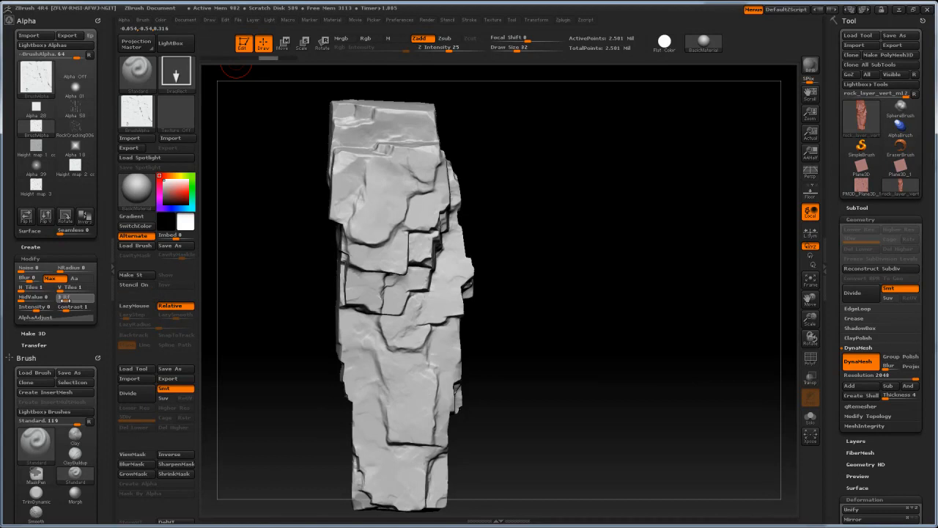
Try the radially faded crack alpha on the lower rock face at two sizes, and undo both stamps
{"action": "mouse_move", "coordinate": [400, 385]}
{"action": "left_mouse_down"}
{"action": "mouse_move", "coordinate": [412, 475]}
{"action": "mouse_move", "coordinate": [401, 436]}
{"action": "left_mouse_up"}
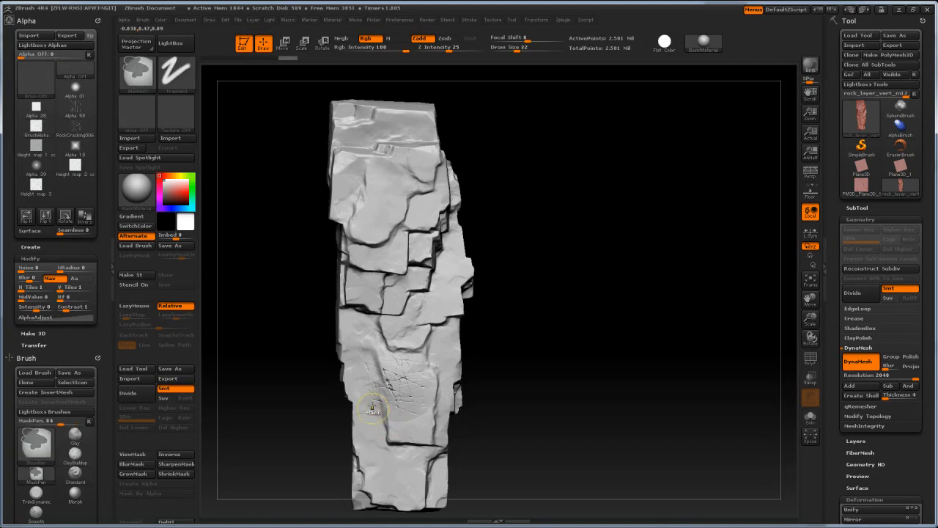
{"action": "key", "text": "ctrl+z"}
{"action": "left_click_drag", "start_coordinate": [392, 377], "coordinate": [409, 454]}
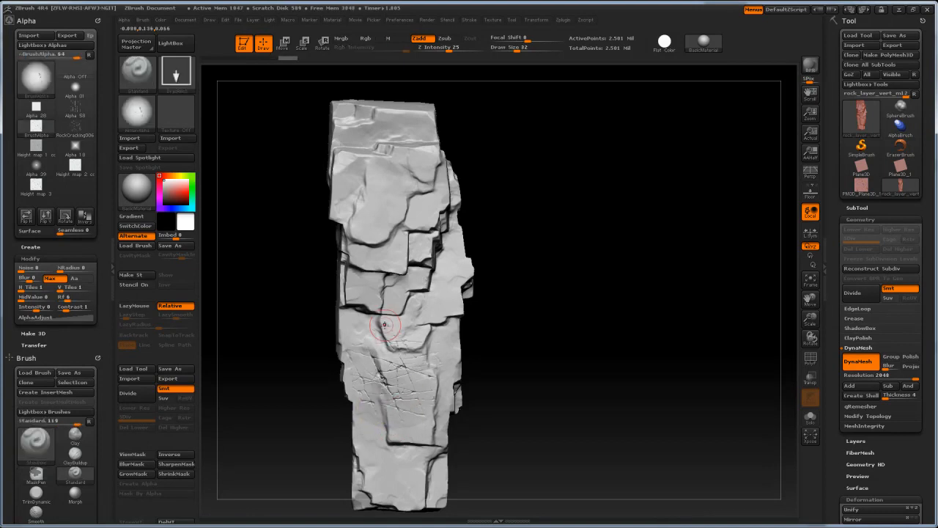
{"action": "key", "text": "ctrl+z"}
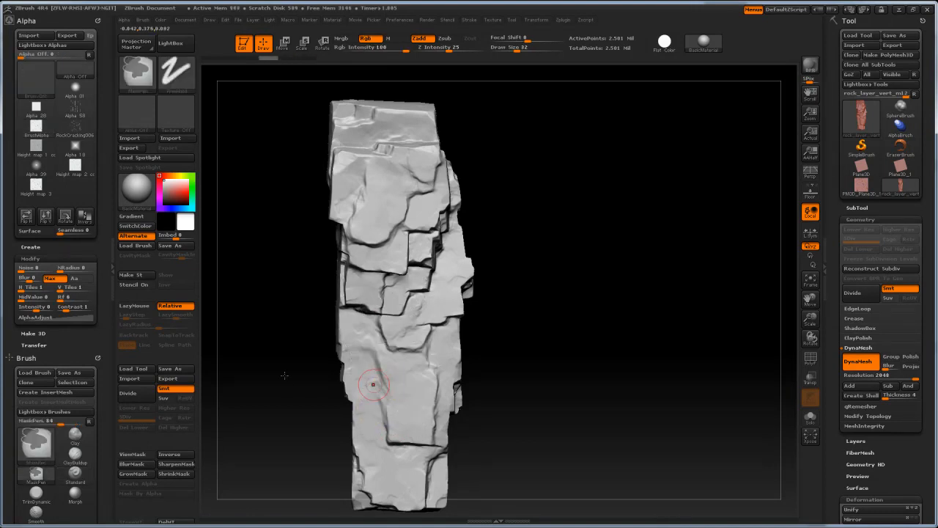
Reset the crack alpha's Radial Fade to 0
{"action": "left_click_drag", "start_coordinate": [287, 361], "coordinate": [277, 379]}
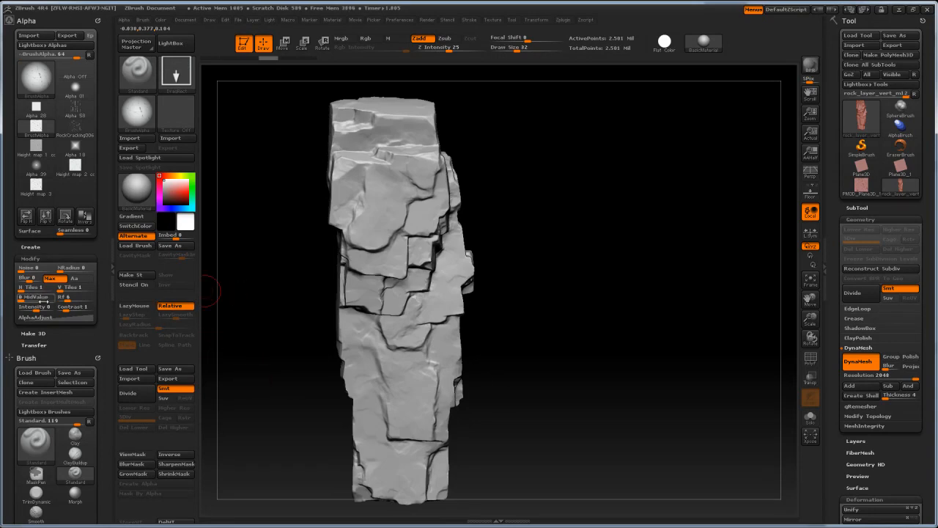
{"action": "left_click_drag", "start_coordinate": [68, 299], "coordinate": [55, 299]}
{"action": "mouse_move", "coordinate": [127, 126]}
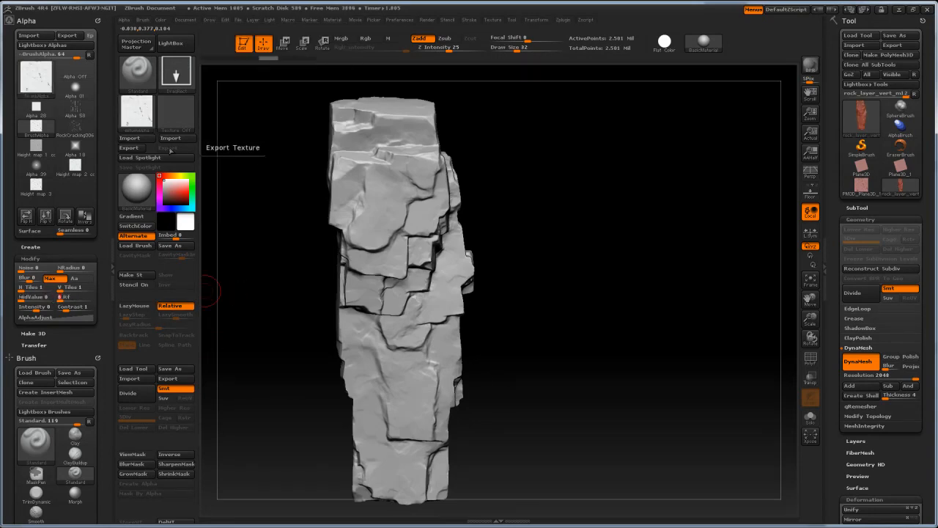
{"action": "left_click_drag", "start_coordinate": [266, 286], "coordinate": [245, 263]}
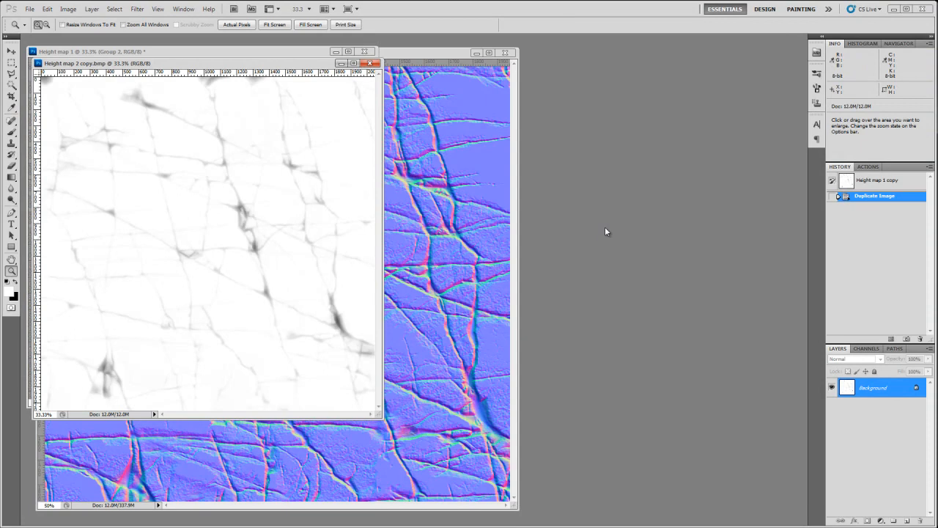
Switch to Photoshop, open Height map 3.BMP from the rock folder, and place its window beside the other height map
{"action": "double_click", "coordinate": [606, 228]}
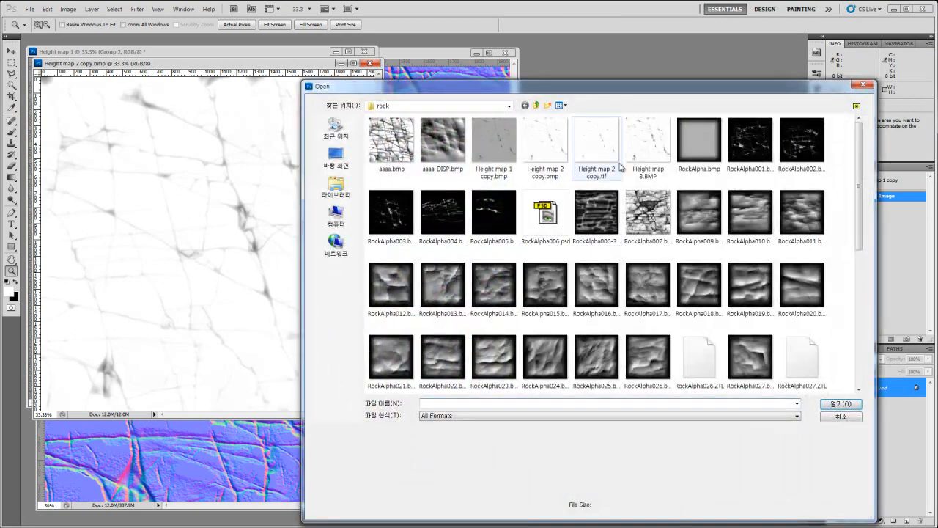
{"action": "left_click", "coordinate": [640, 150]}
{"action": "left_click", "coordinate": [840, 404]}
{"action": "left_click_drag", "start_coordinate": [265, 75], "coordinate": [543, 98]}
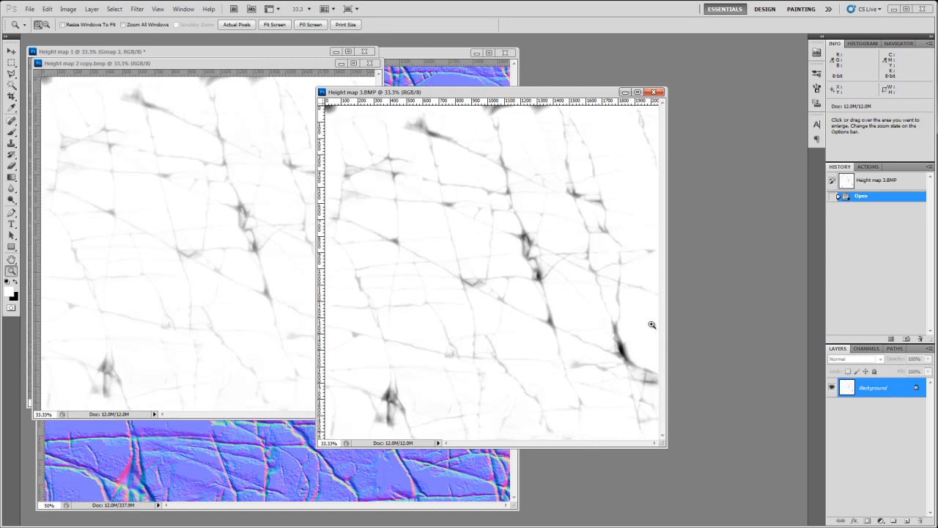
Show the grid on Height map 3 and marquee a centred square of 1792 by 1792 pixels, replacing a smaller first selection
{"action": "key", "text": "ctrl+apostrophe"}
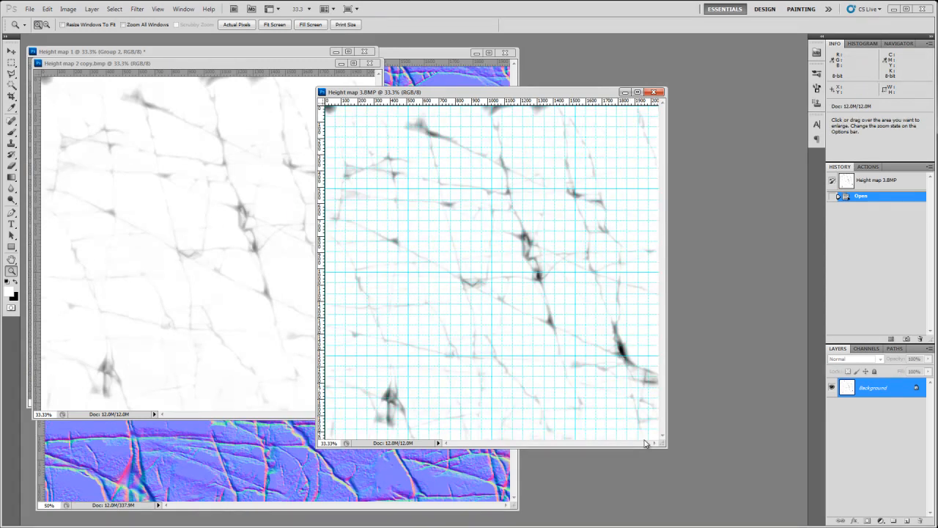
{"action": "key", "text": "m"}
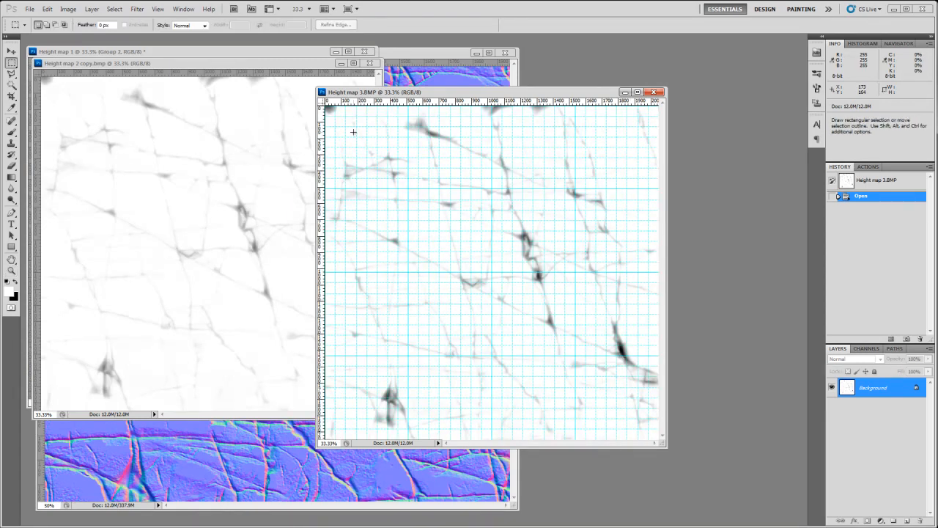
{"action": "left_click_drag", "start_coordinate": [356, 138], "coordinate": [377, 167]}
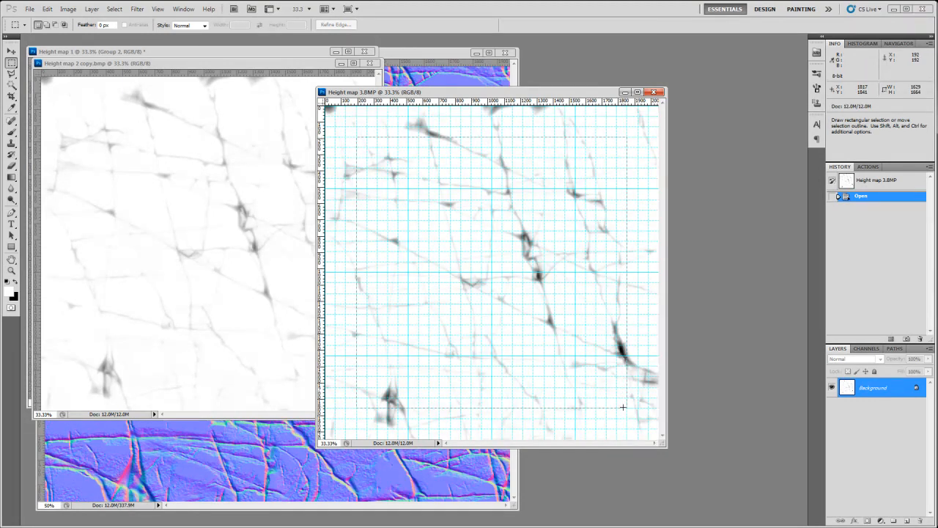
{"action": "left_click_drag", "start_coordinate": [623, 407], "coordinate": [628, 407]}
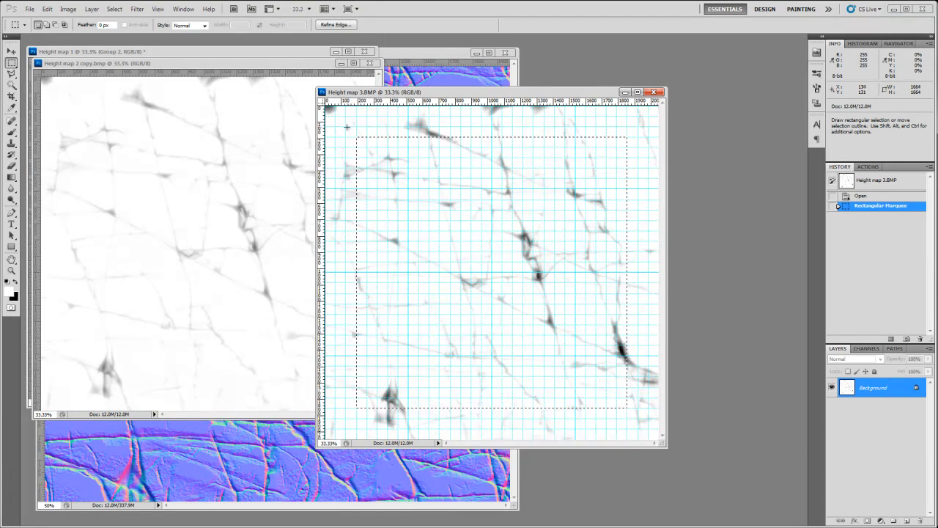
{"action": "left_click_drag", "start_coordinate": [344, 125], "coordinate": [404, 198]}
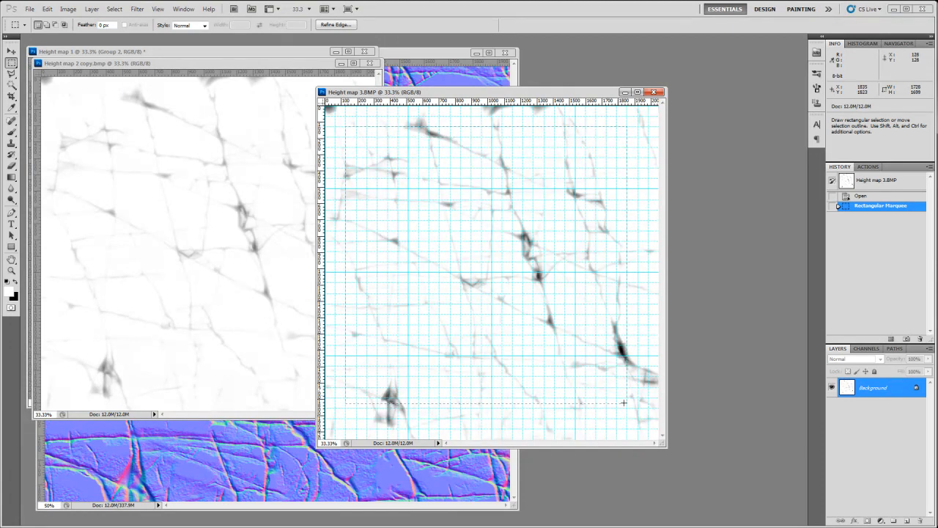
{"action": "left_click_drag", "start_coordinate": [634, 415], "coordinate": [637, 418]}
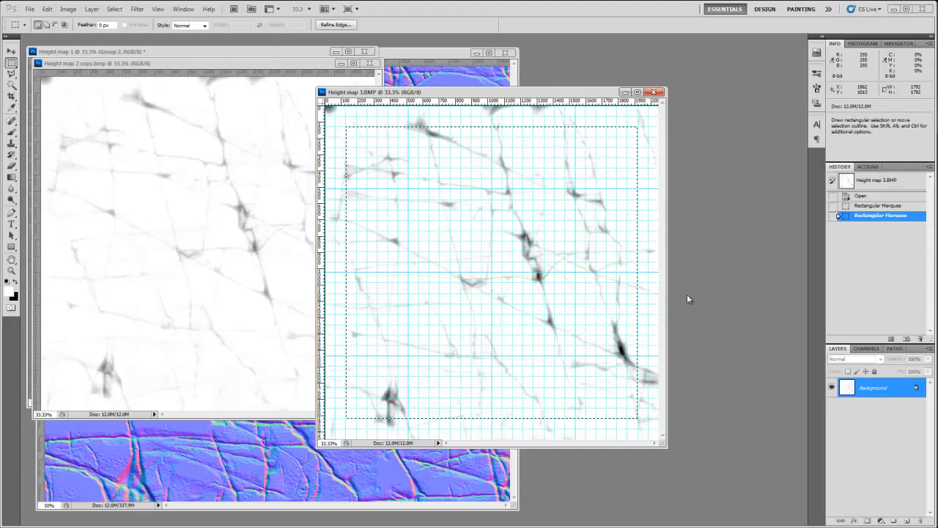
Add a new layer, fill the selected square black and the border around it white, then deselect and hide the grid
{"action": "left_click", "coordinate": [907, 521]}
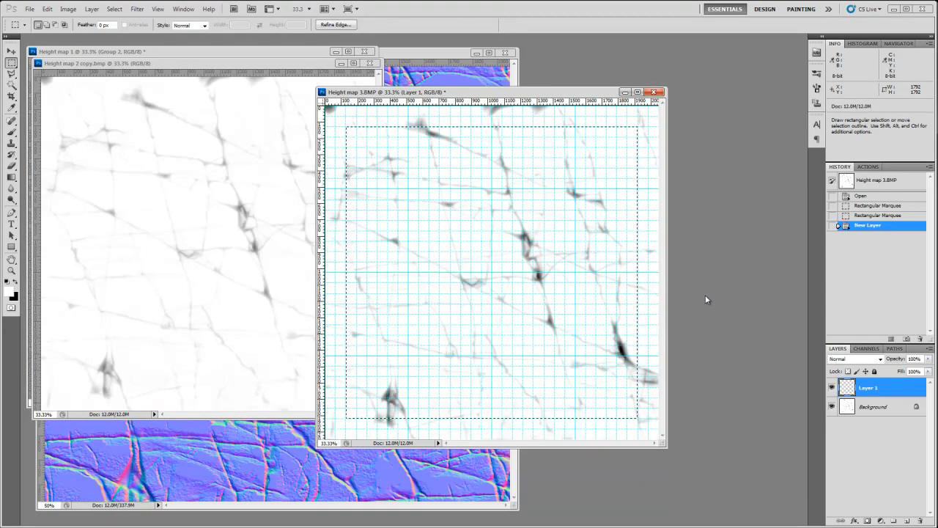
{"action": "key", "text": "ctrl+BackSpace"}
{"action": "key", "text": "ctrl+shift+i"}
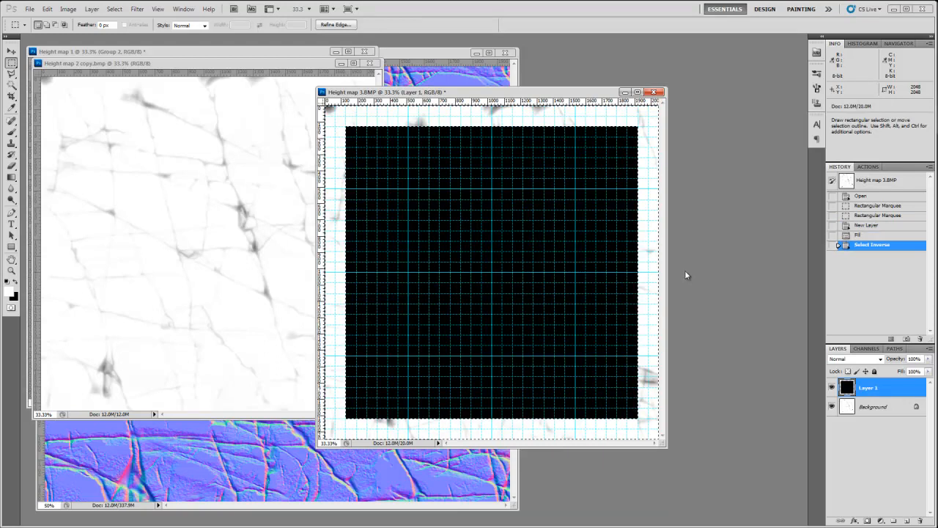
{"action": "key", "text": "alt+BackSpace"}
{"action": "key", "text": "ctrl+d"}
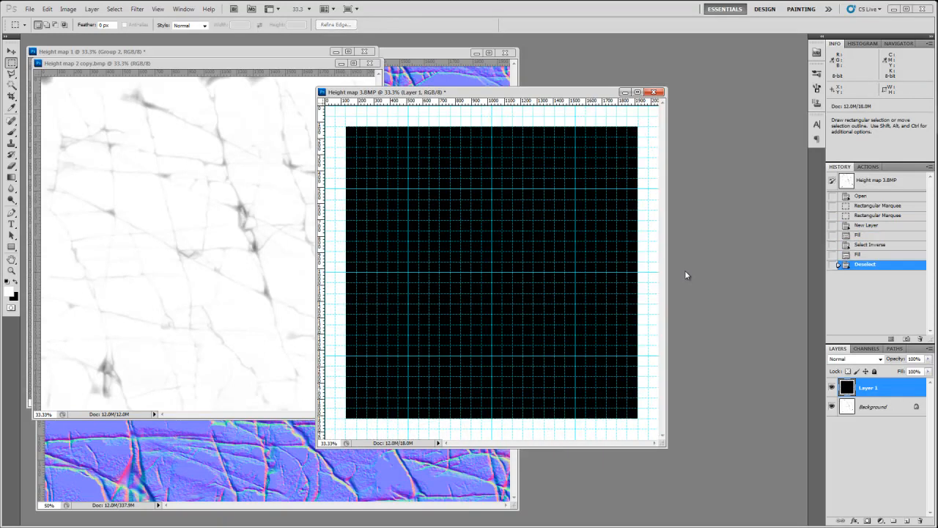
{"action": "key", "text": "ctrl+apostrophe"}
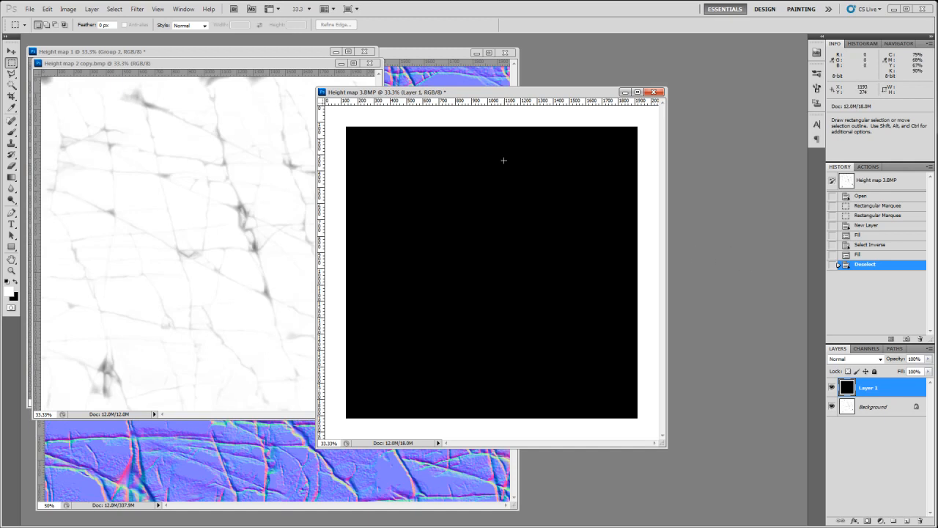
Apply a Gaussian Blur with a radius of 70 pixels to the black square on Layer 1
{"action": "left_click", "coordinate": [137, 9]}
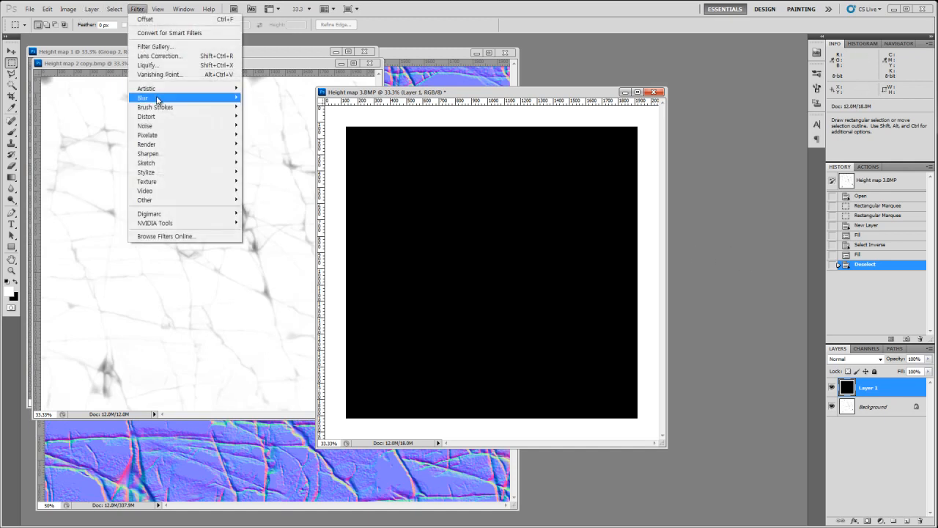
{"action": "mouse_move", "coordinate": [232, 99]}
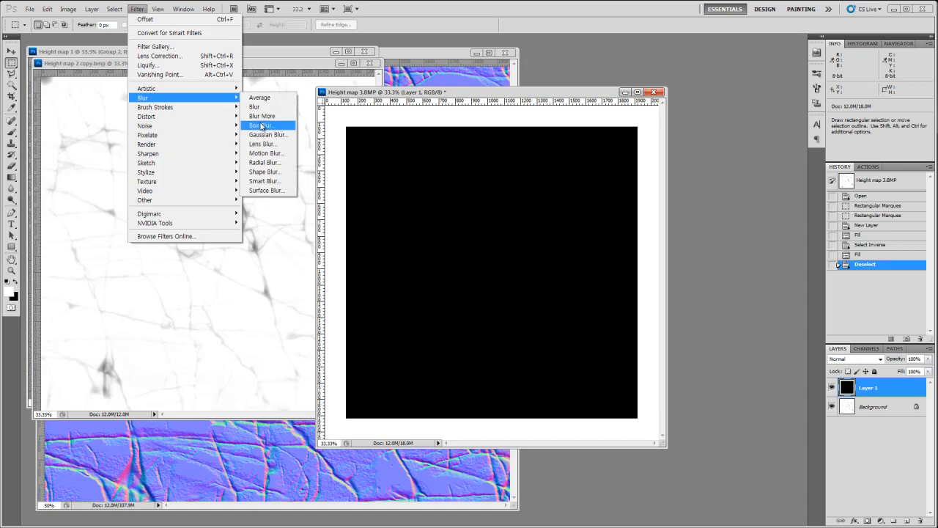
{"action": "left_click", "coordinate": [266, 136]}
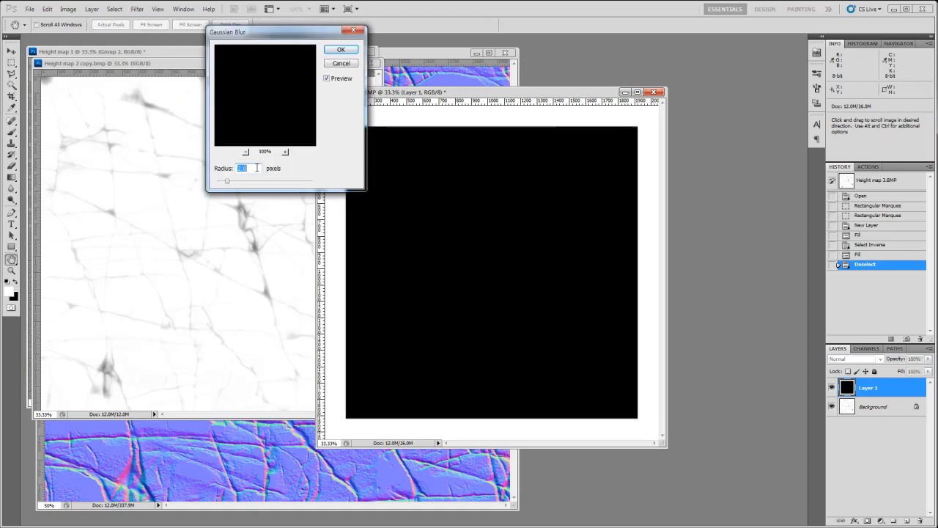
{"action": "type", "text": "80"}
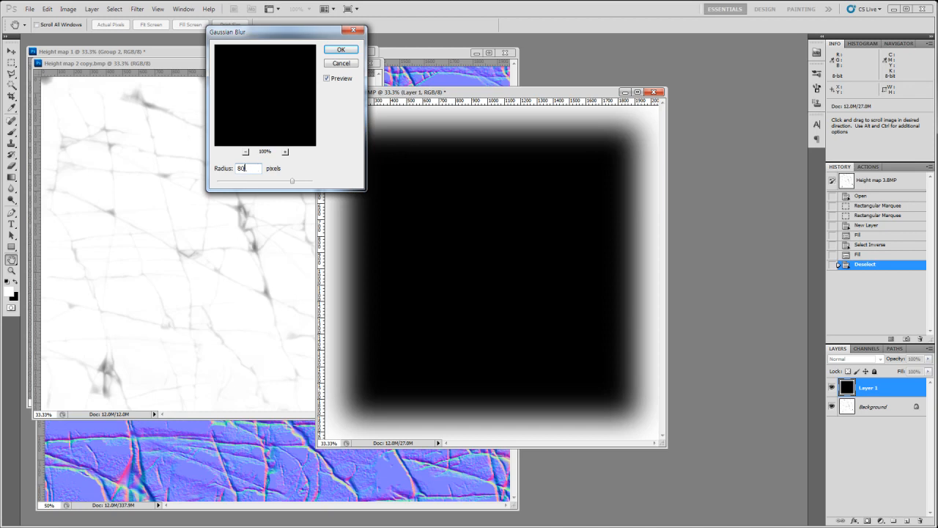
{"action": "type", "text": "70"}
{"action": "left_click", "coordinate": [346, 50]}
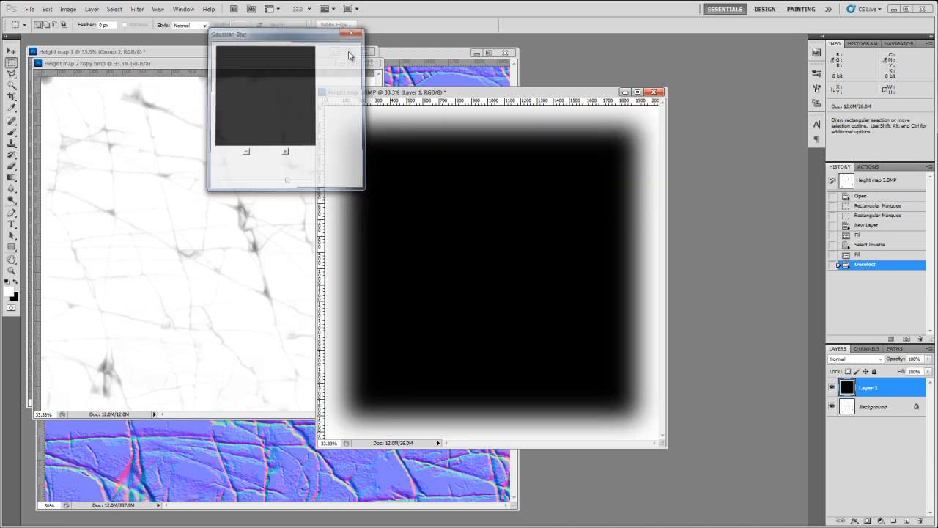
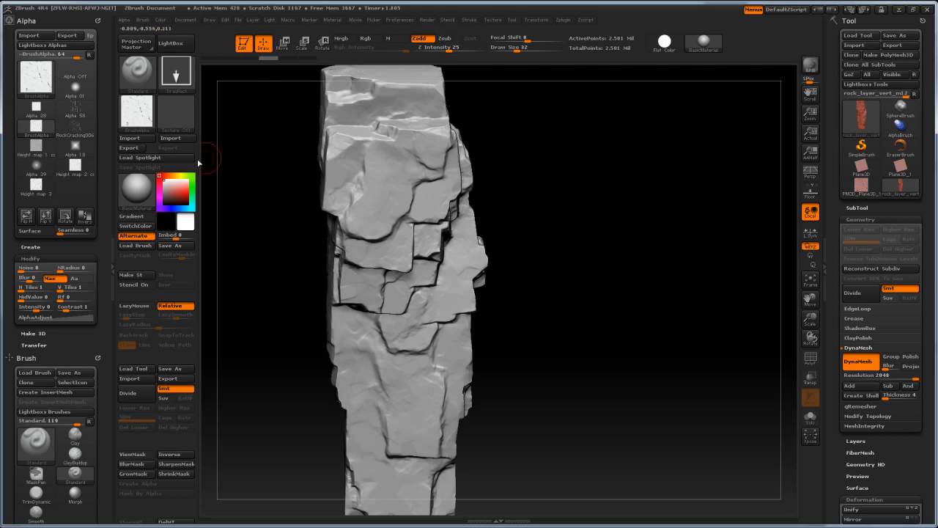
Return to Photoshop, hide Layer 1 and invert the Background layer of Height map 3
{"action": "left_click", "coordinate": [901, 10]}
{"action": "left_click", "coordinate": [874, 407]}
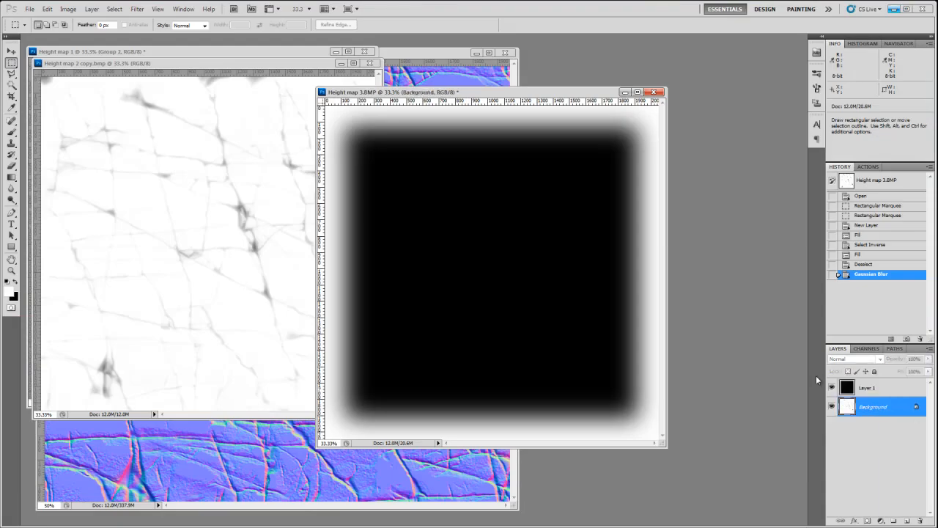
{"action": "left_click", "coordinate": [832, 387]}
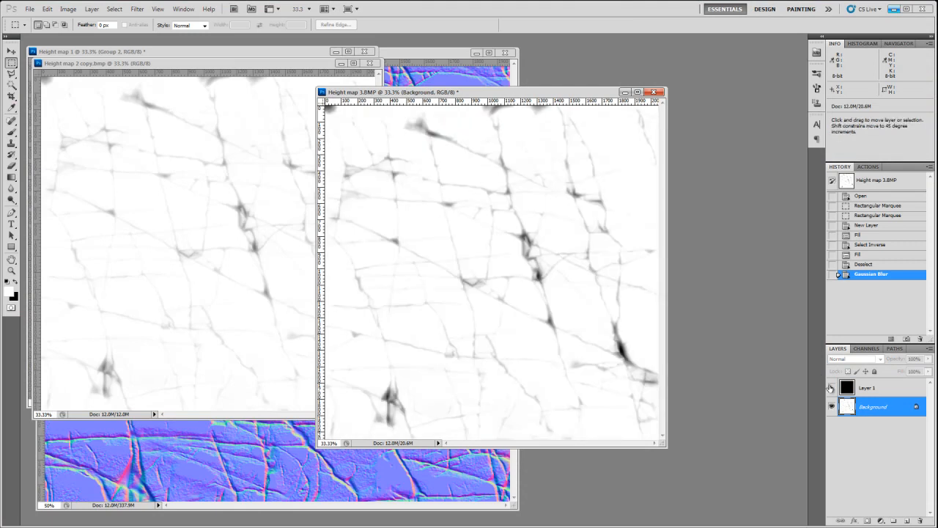
{"action": "key", "text": "ctrl+i"}
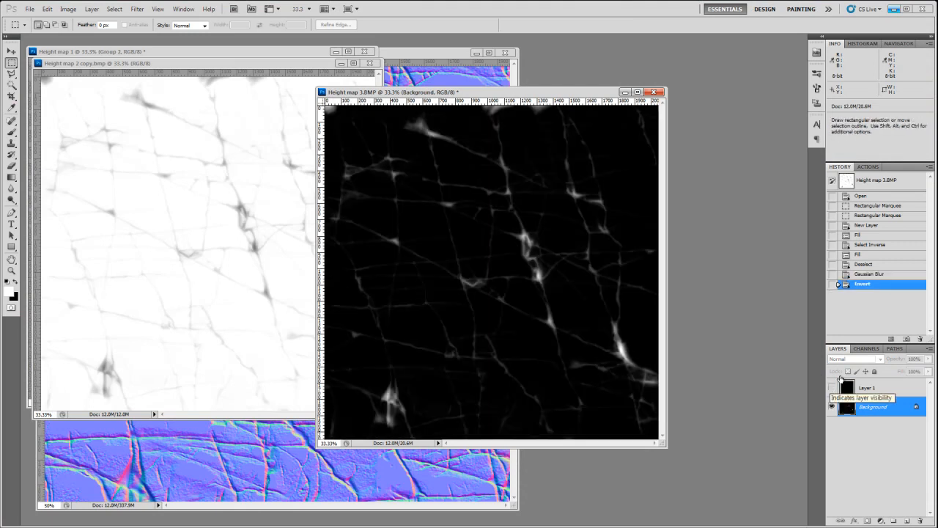
Show Layer 1 again, invert it and set its blend mode to Multiply
{"action": "left_click", "coordinate": [844, 388]}
{"action": "left_click", "coordinate": [832, 387]}
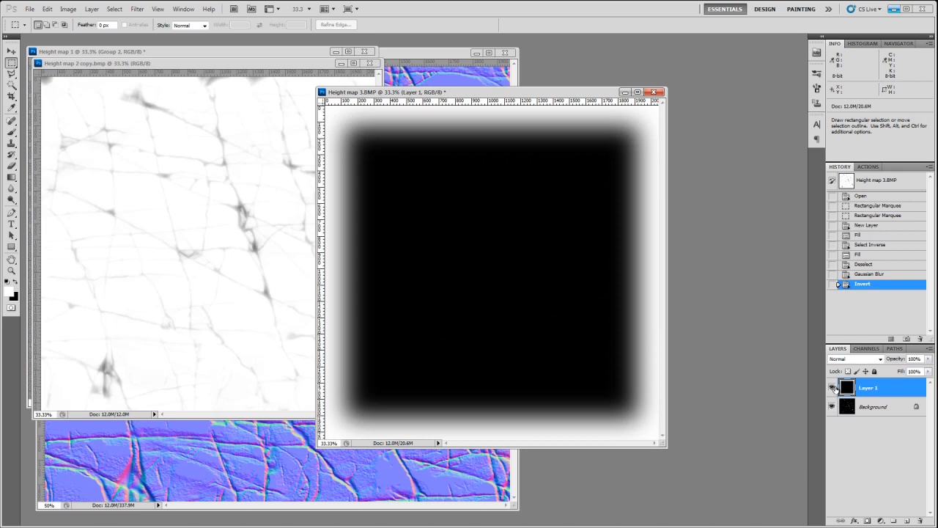
{"action": "key", "text": "ctrl+i"}
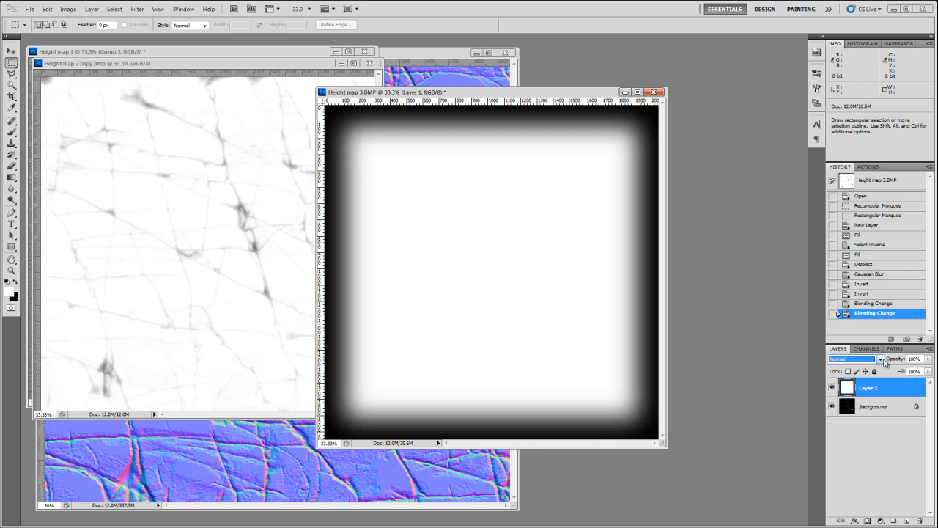
{"action": "left_click", "coordinate": [884, 361]}
{"action": "left_click", "coordinate": [858, 404]}
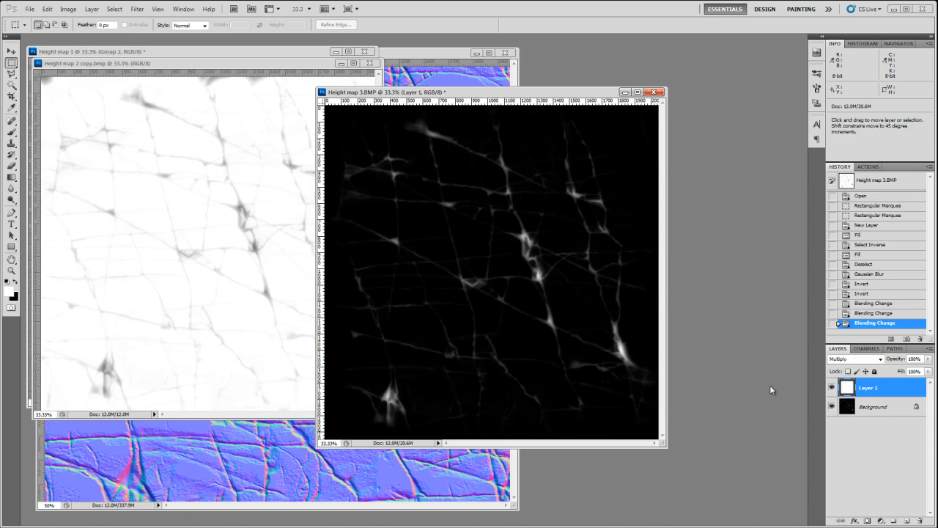
Merge Layer 1 down into the Background and check the document's channels
{"action": "key", "text": "ctrl+e"}
{"action": "left_click", "coordinate": [866, 349]}
{"action": "left_click", "coordinate": [840, 349]}
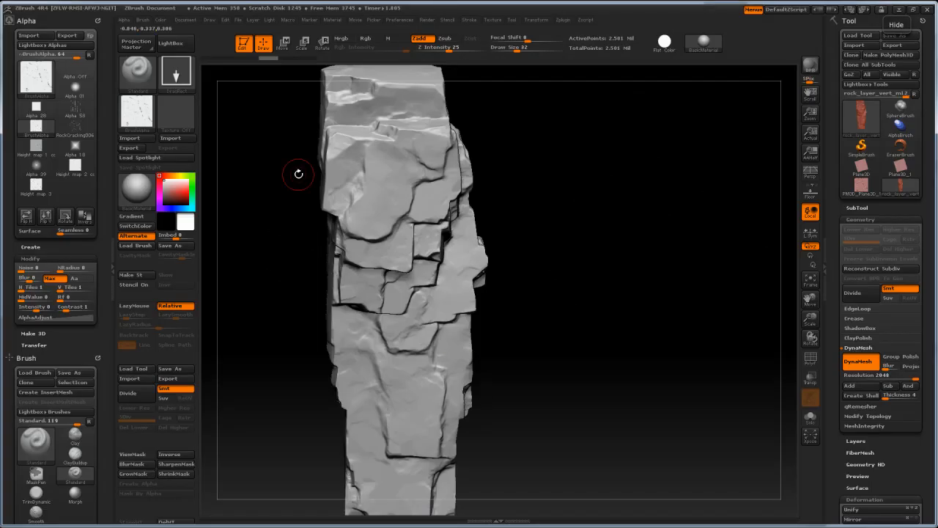
Switch to ZBrush and import Height map 3.BMP from the nested rock folder as the brush alpha
{"action": "left_click", "coordinate": [129, 138]}
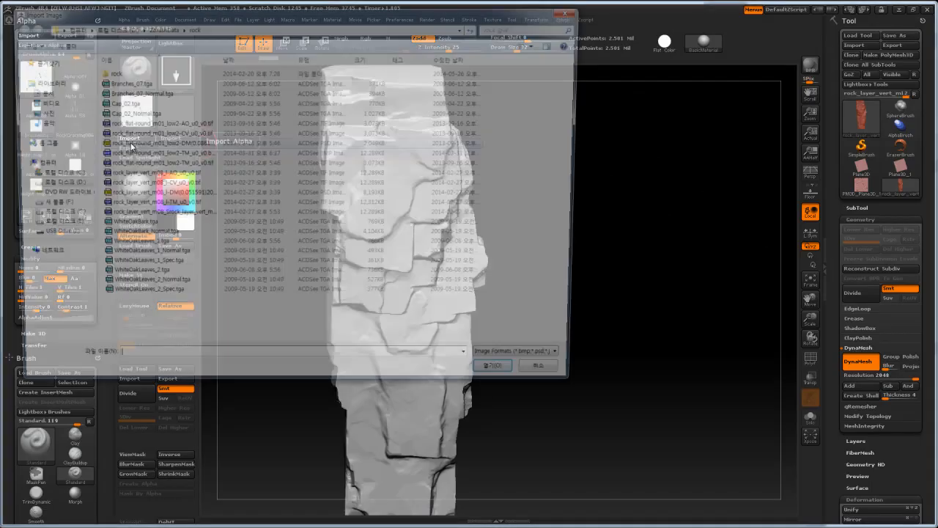
{"action": "double_click", "coordinate": [108, 71]}
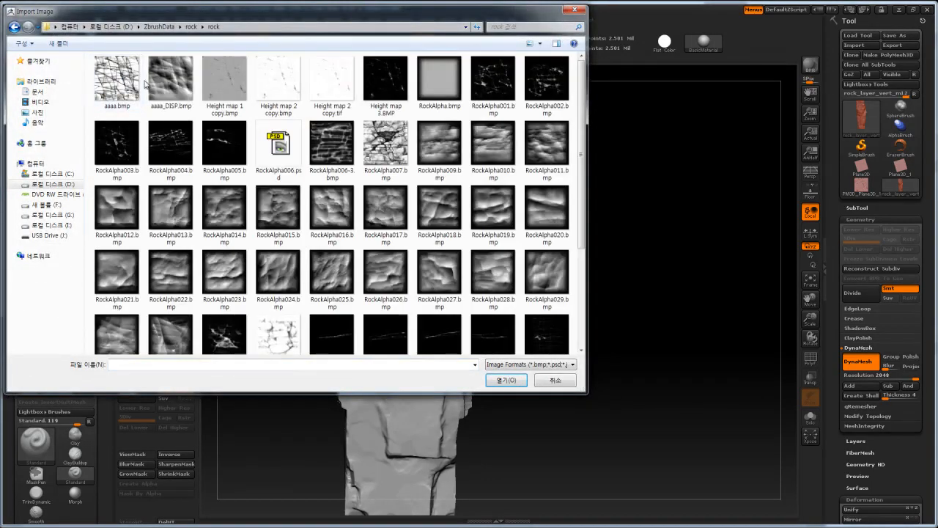
{"action": "left_click", "coordinate": [388, 85]}
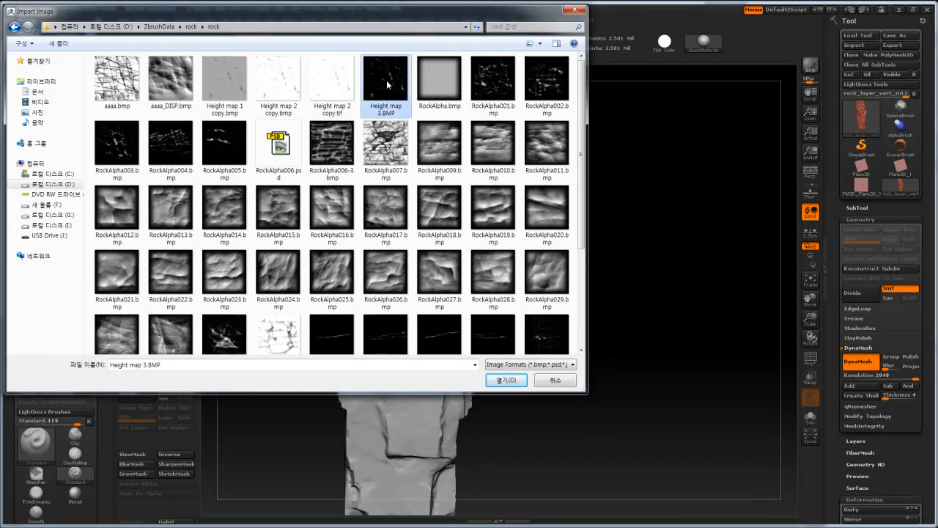
{"action": "left_click", "coordinate": [506, 379]}
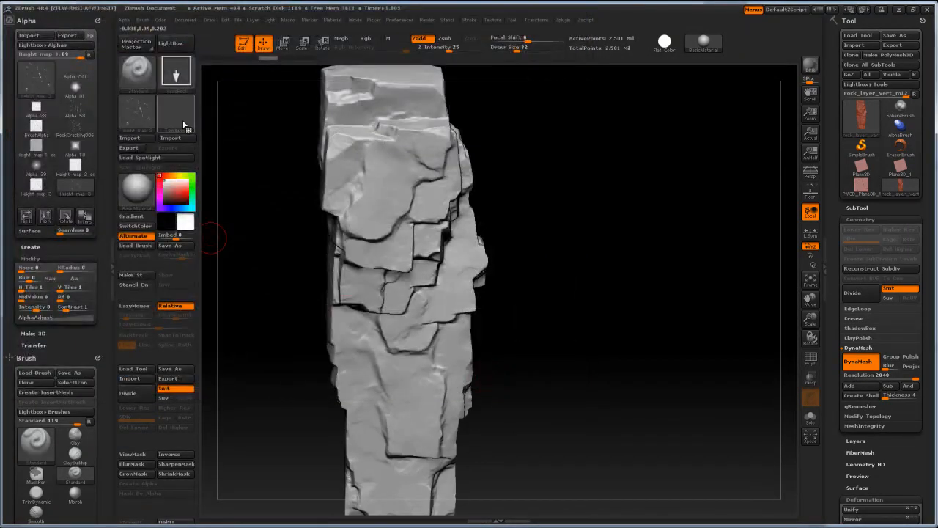
Set the Standard brush to Zsub and stamp the edge-faded crack alpha into the middle of the rock's front face
{"action": "left_click", "coordinate": [444, 38]}
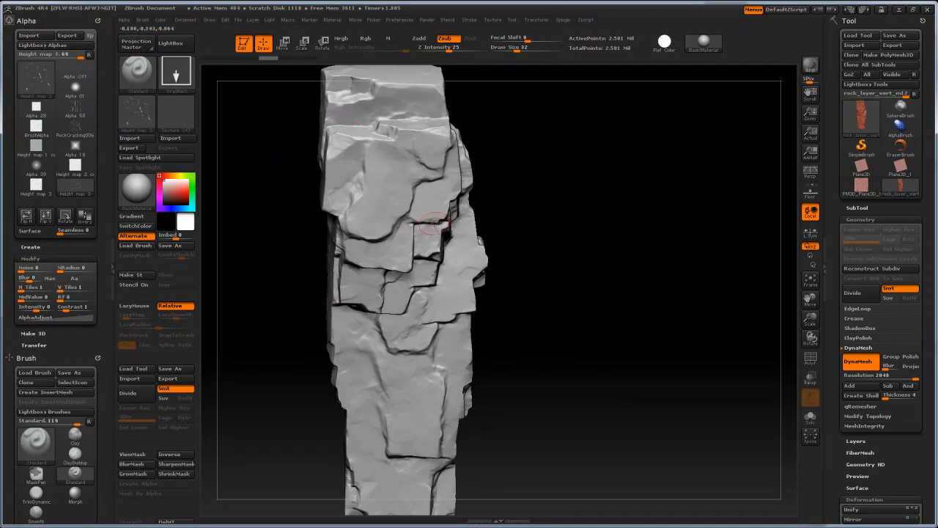
{"action": "left_click_drag", "start_coordinate": [393, 249], "coordinate": [397, 404]}
{"action": "left_click_drag", "start_coordinate": [541, 422], "coordinate": [560, 392]}
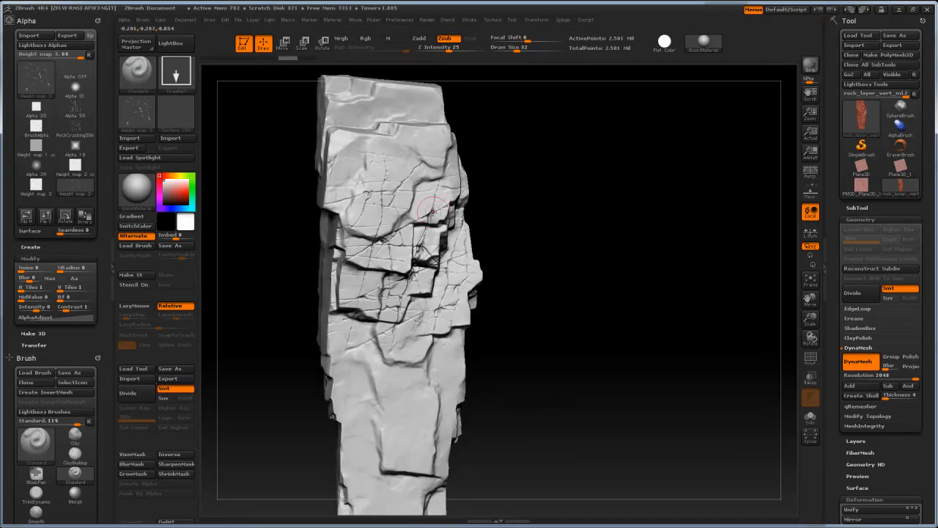
{"action": "mouse_move", "coordinate": [563, 228]}
{"action": "left_mouse_down"}
{"action": "mouse_move", "coordinate": [558, 278]}
{"action": "mouse_move", "coordinate": [579, 245]}
{"action": "mouse_move", "coordinate": [561, 223]}
{"action": "left_mouse_up"}
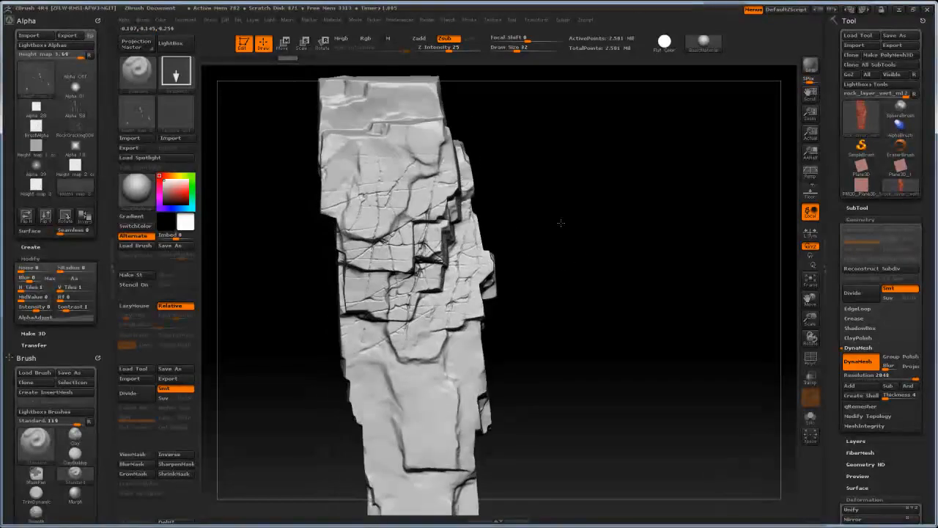